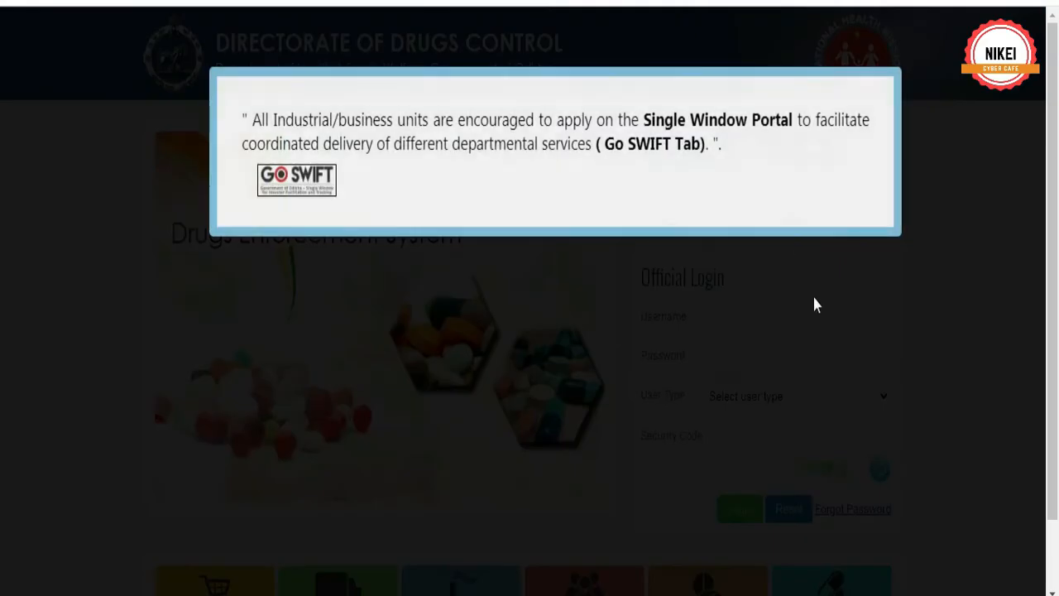
Open a new registration and enter the applicant's first, middle and last name and mobile number
click(845, 307)
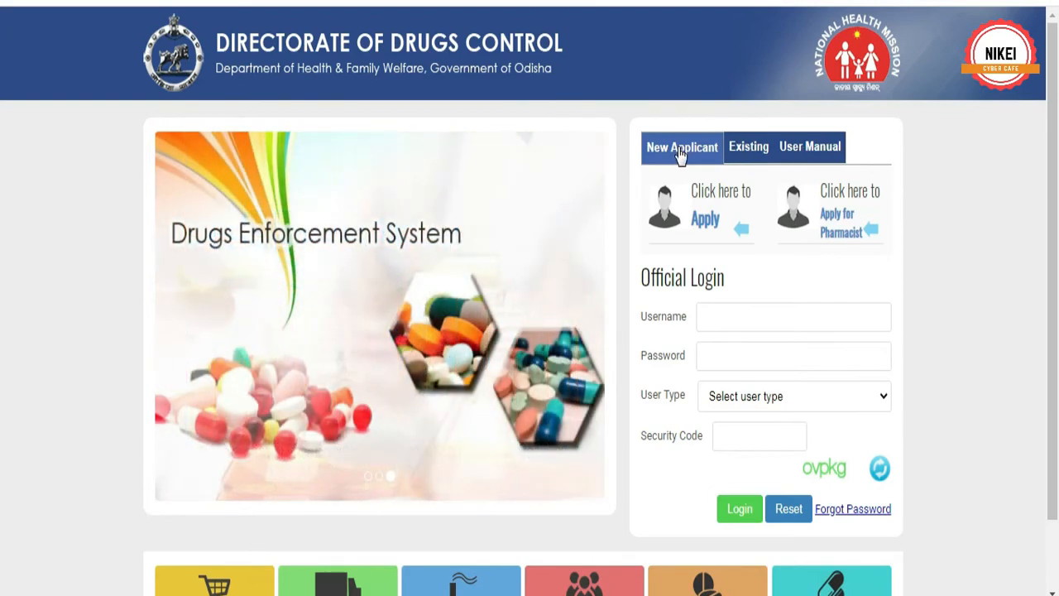
click(708, 216)
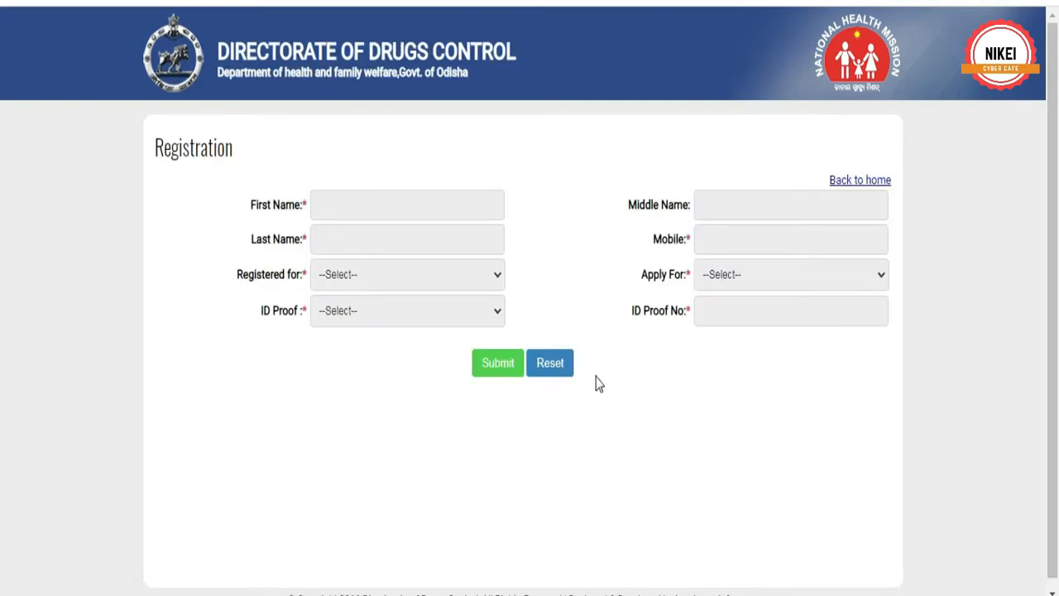
click(381, 204)
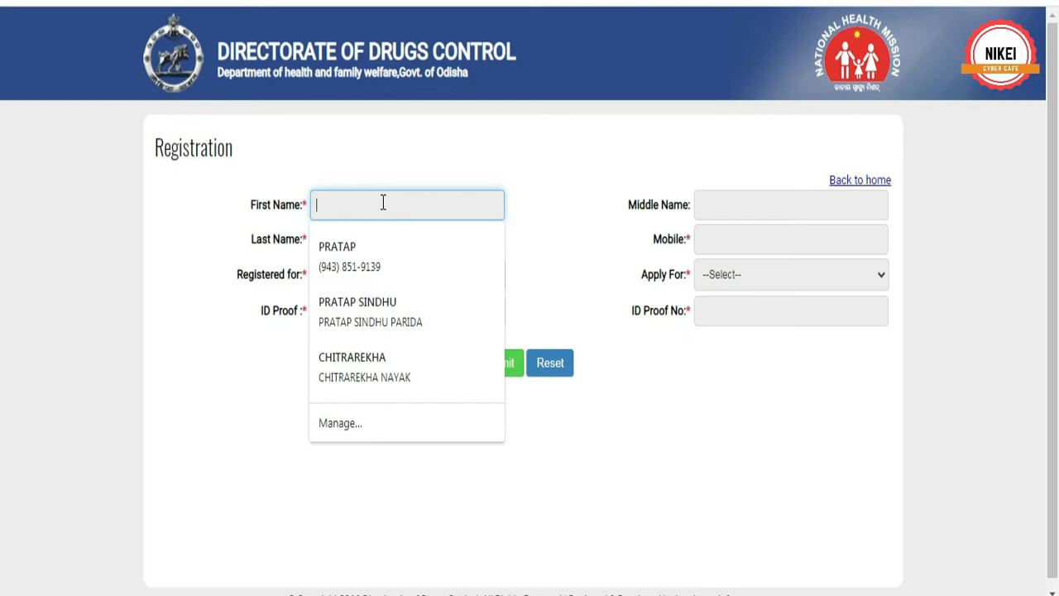
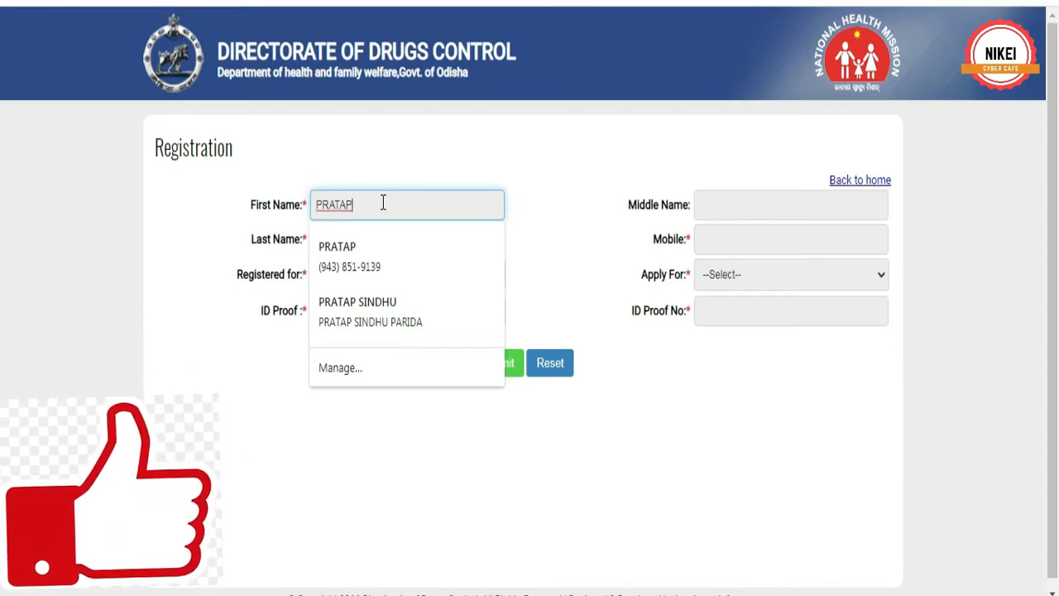
key(Tab)
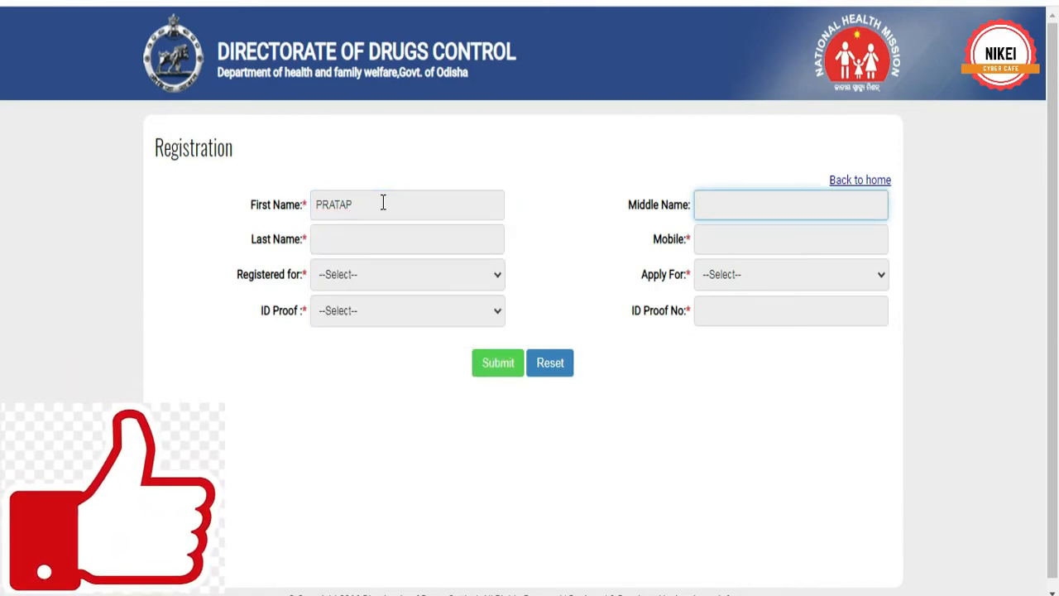
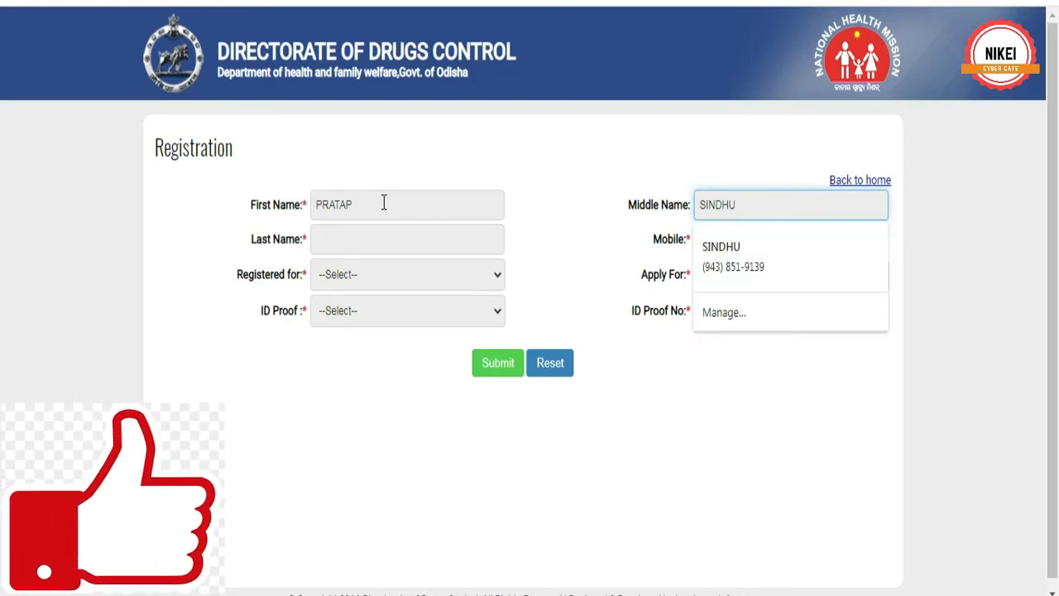
key(Tab)
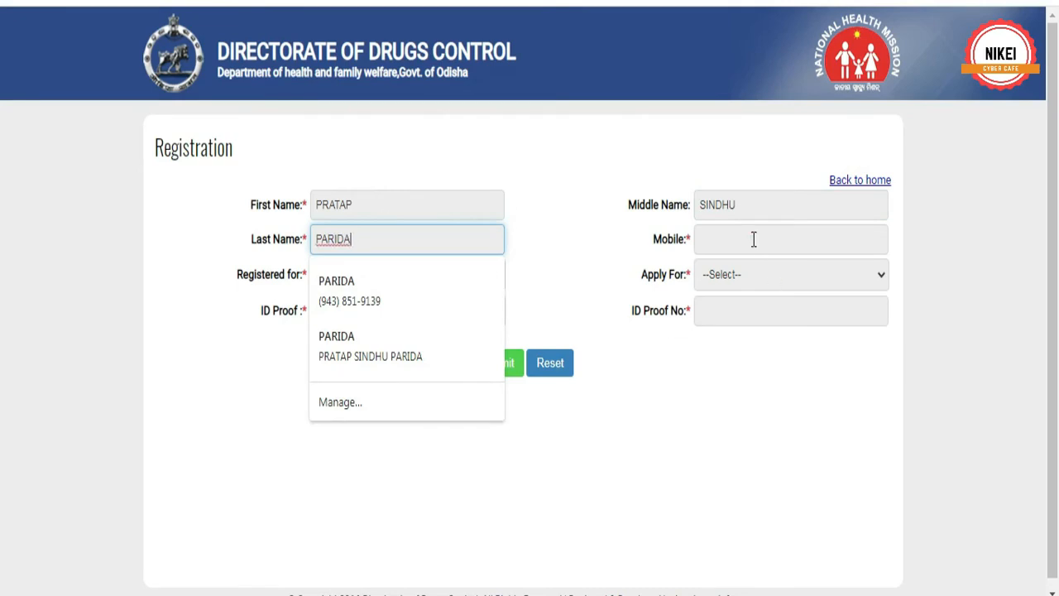
click(754, 239)
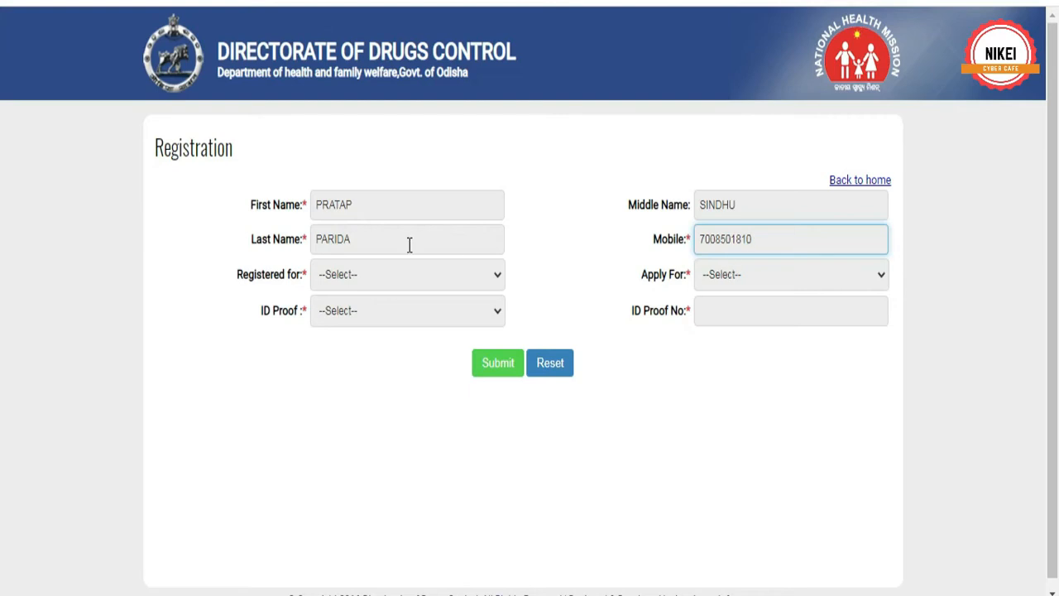
Choose Retailer category, New application and Aadhaar Card ID proof, and enter the Aadhaar number
click(405, 275)
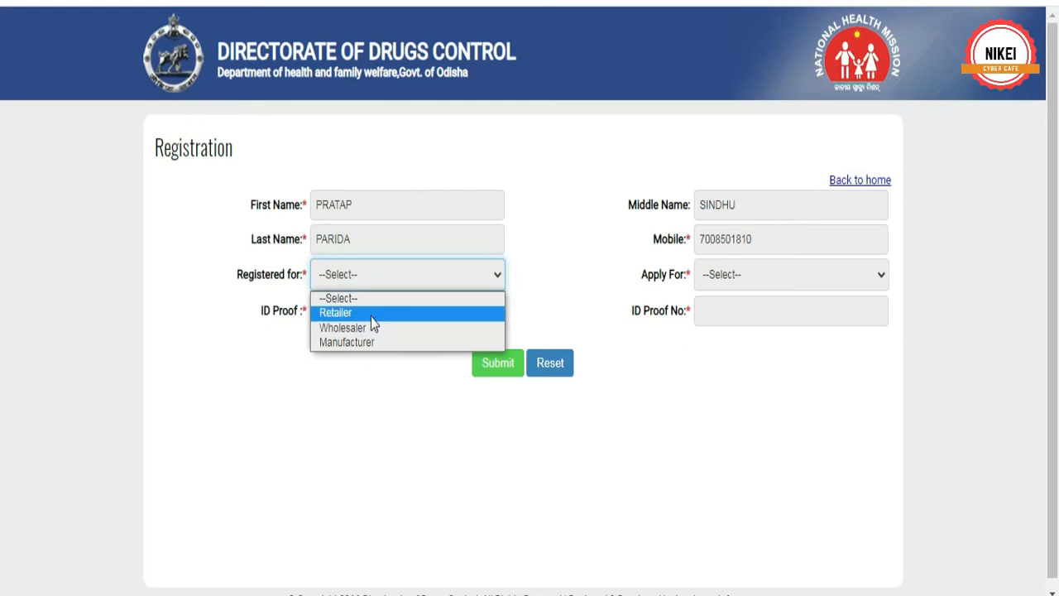
click(371, 317)
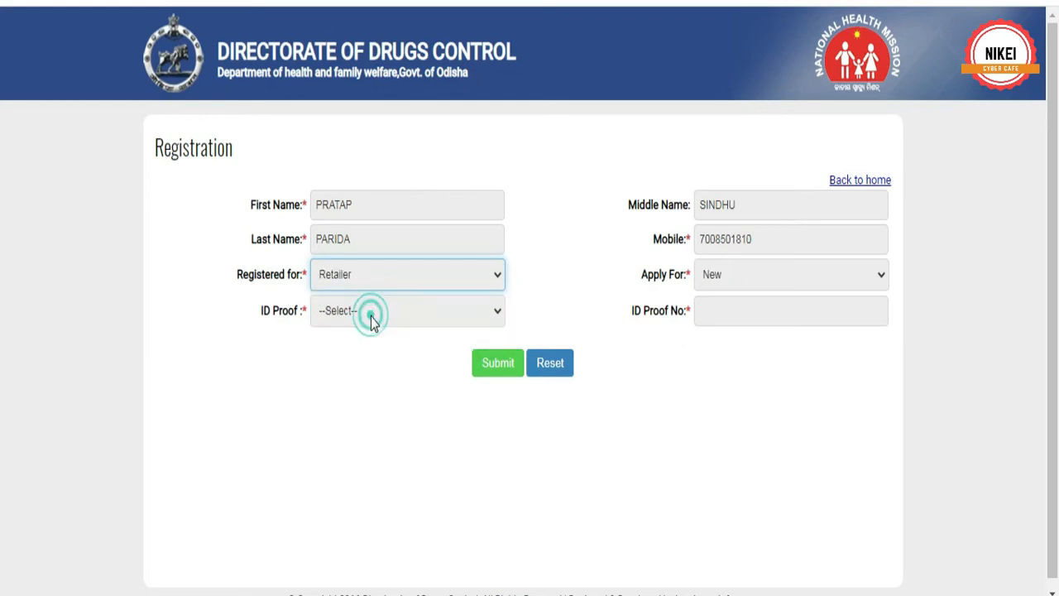
click(746, 276)
click(737, 298)
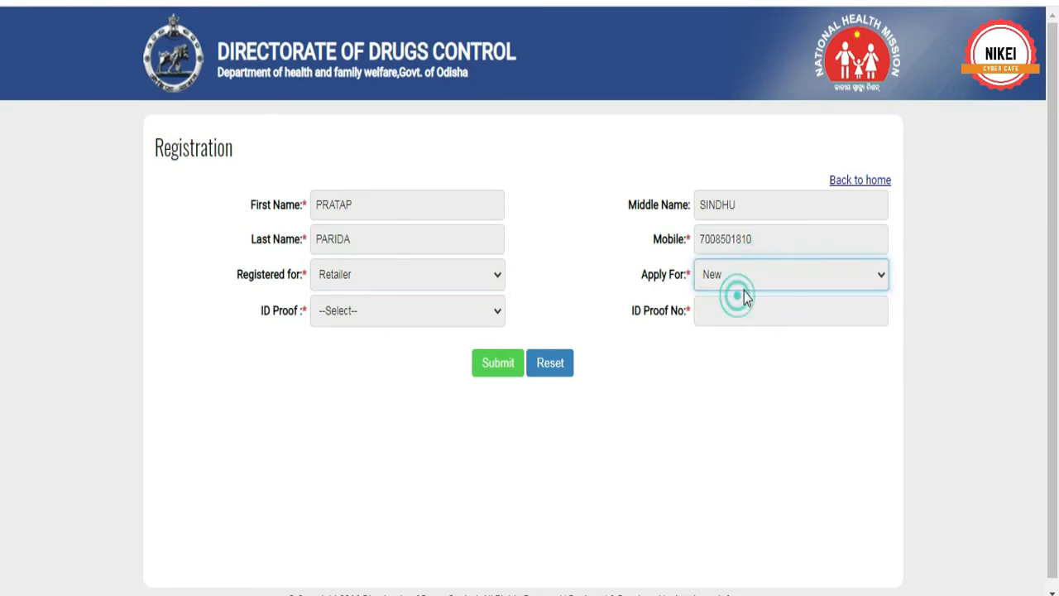
click(365, 314)
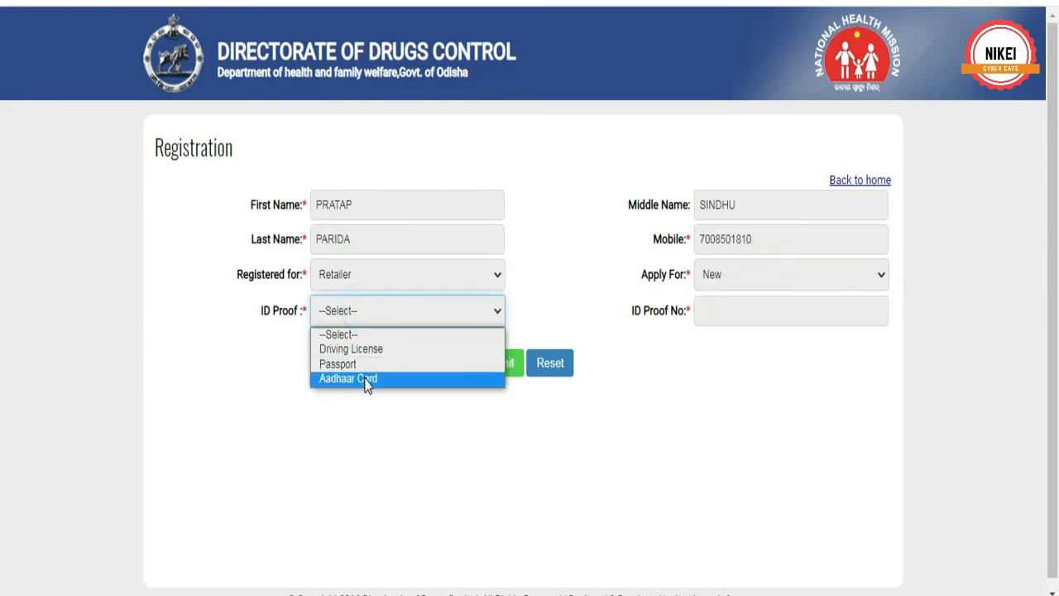
click(364, 377)
click(734, 316)
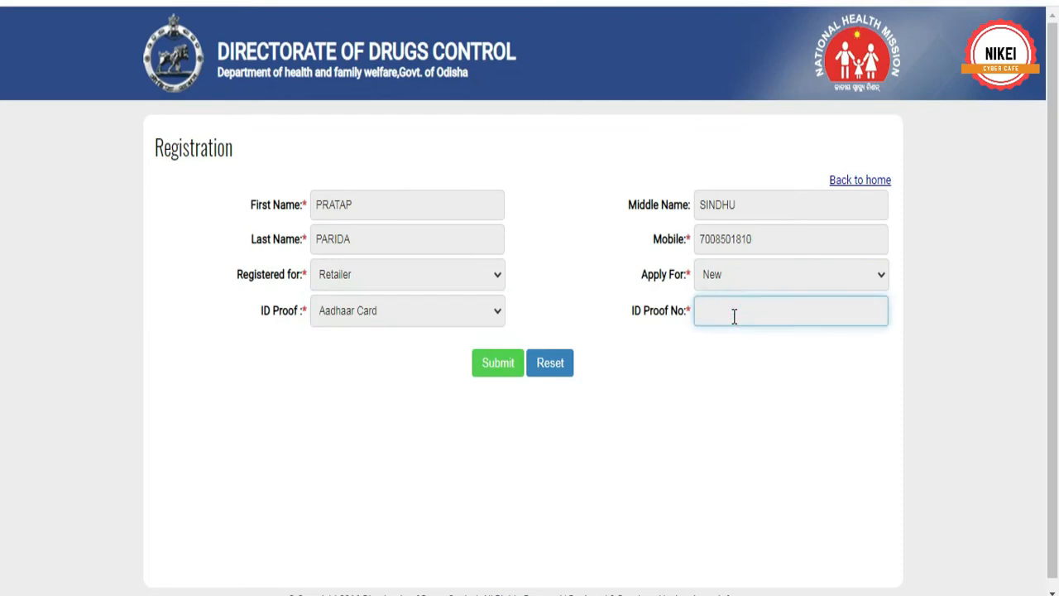
Submit the registration details and confirm them with the OTP received on the mobile
click(500, 368)
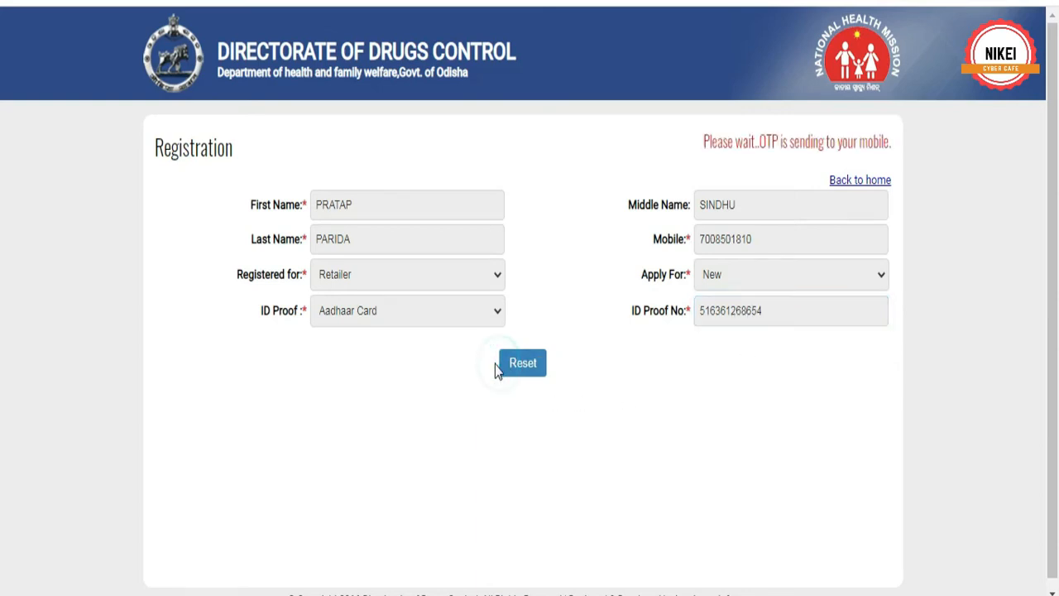
click(364, 343)
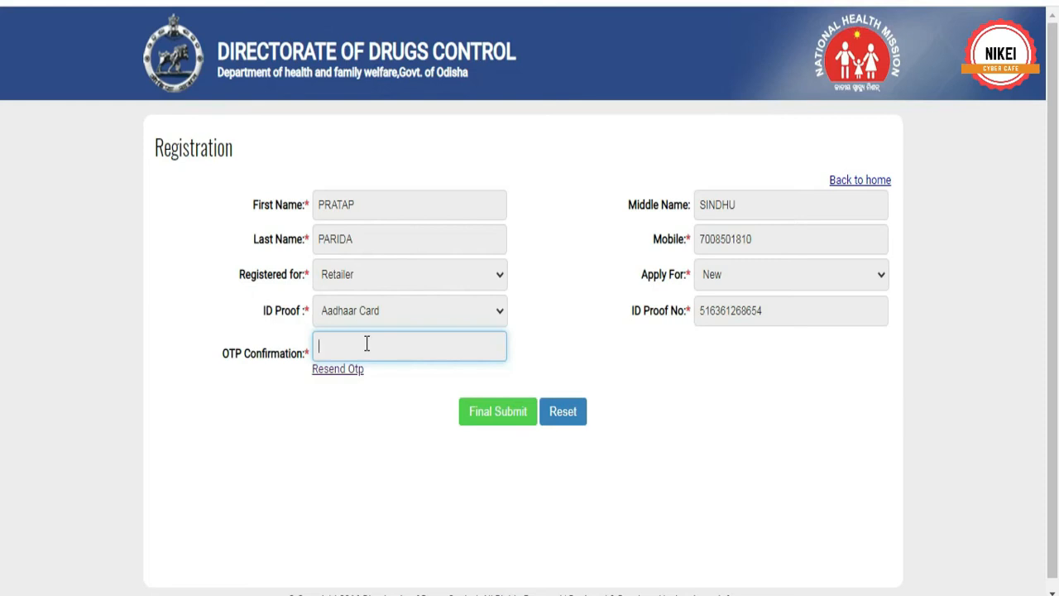
click(498, 417)
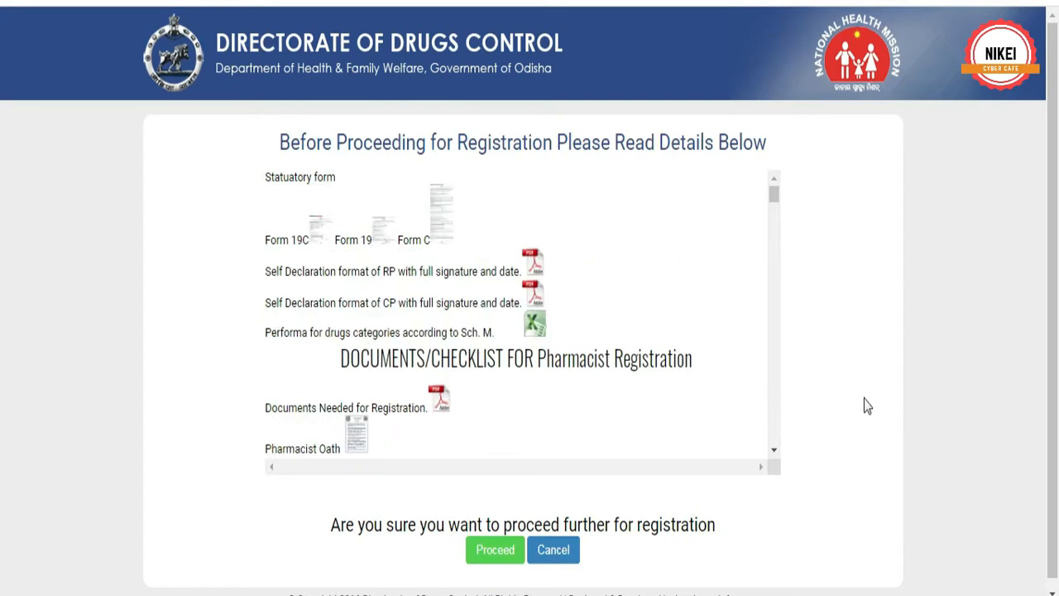
scroll(864, 399, down, 1)
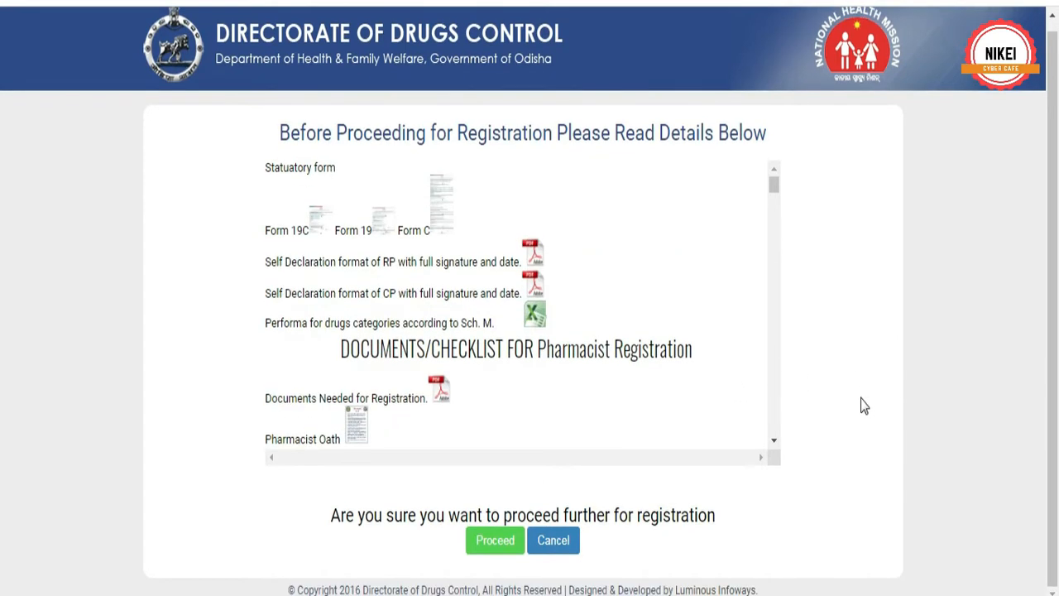
Proceed to the Retailer form; enter firm name BHAVANI MEDICINE STORE, Proprietorship, and the relative's name
click(492, 540)
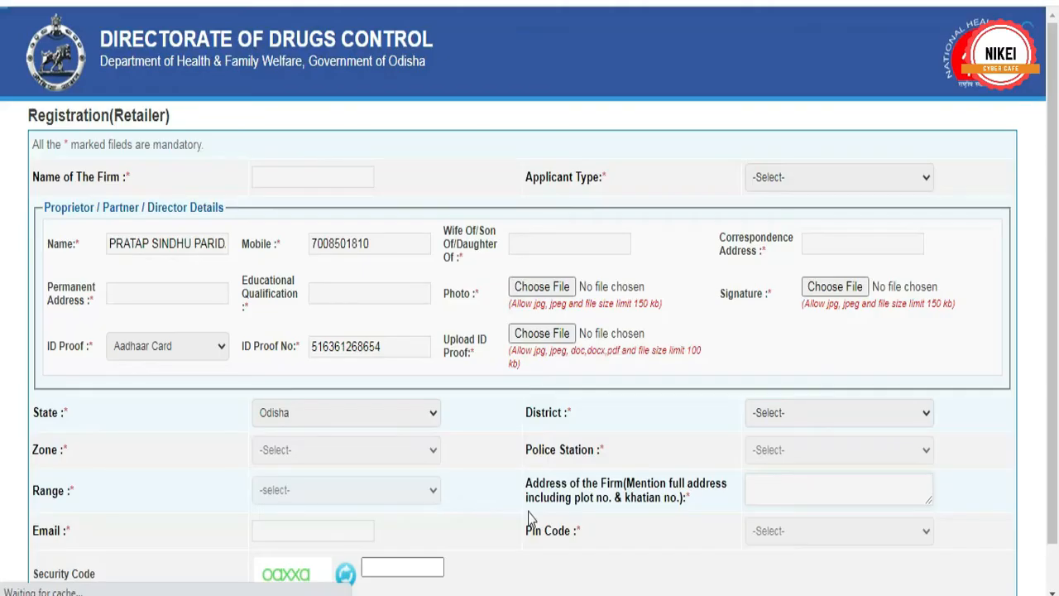
scroll(258, 277, down, 1)
scroll(262, 248, up, 1)
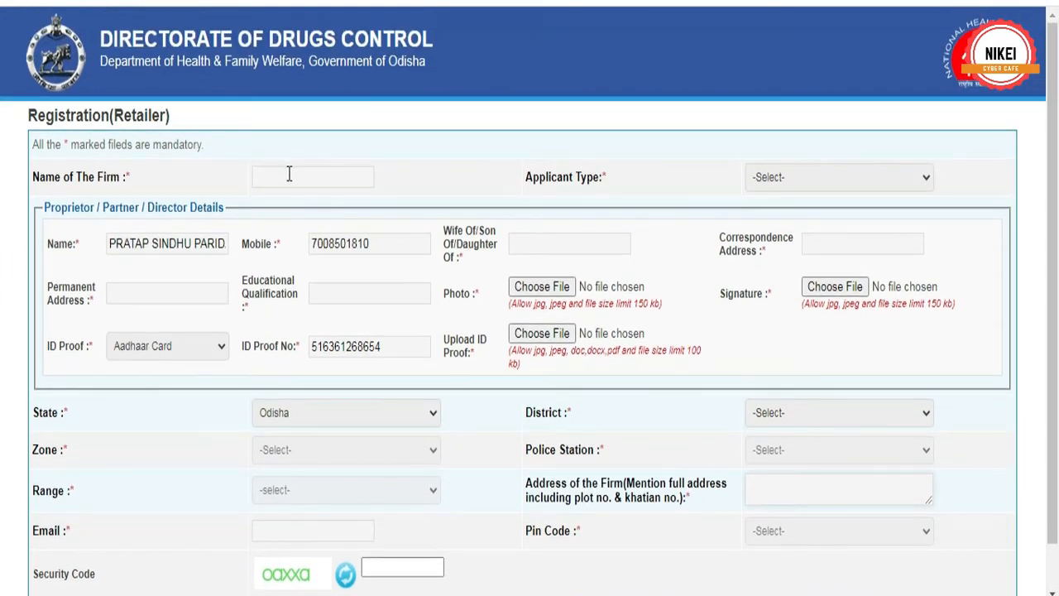
click(288, 172)
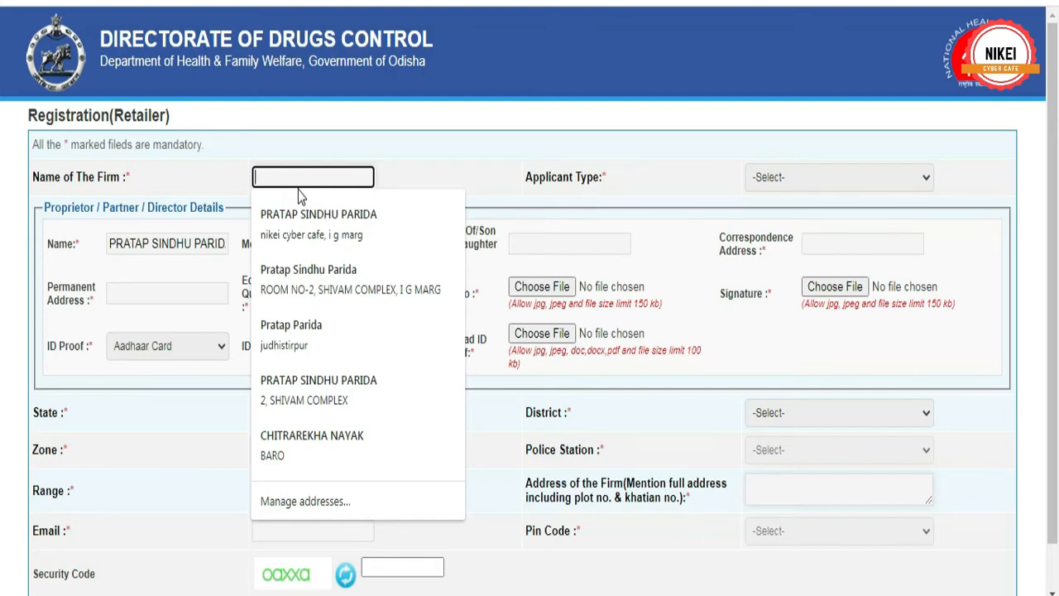
text(BHA)
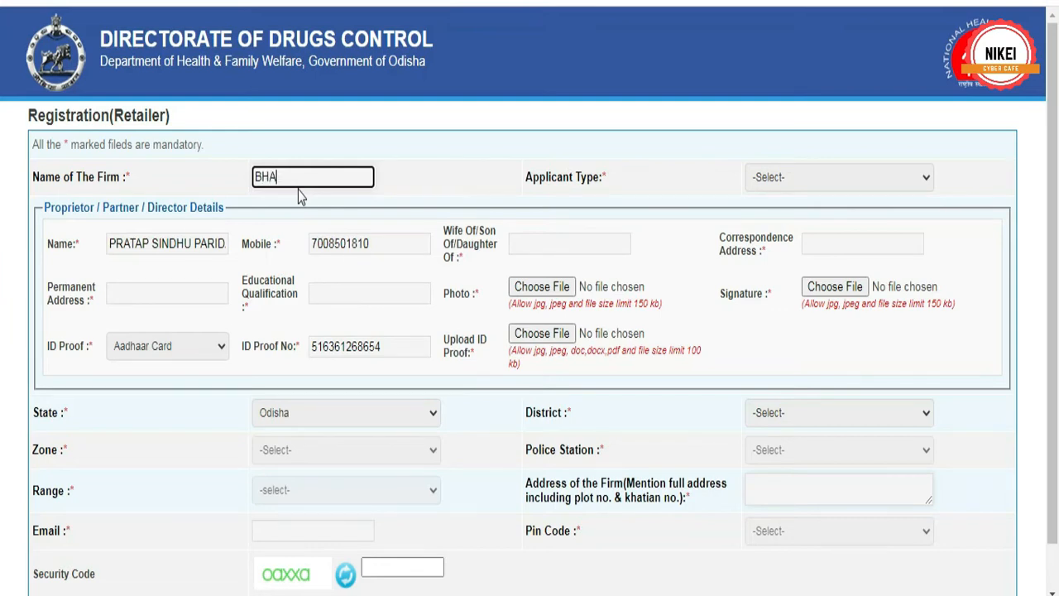
text(VANI MEDICINE STORE)
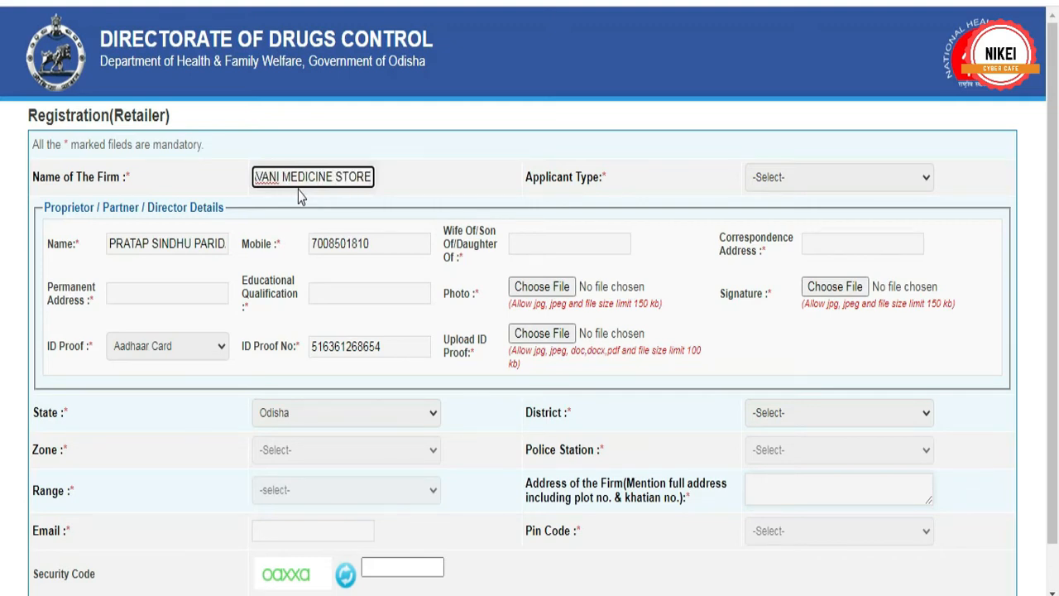
click(810, 177)
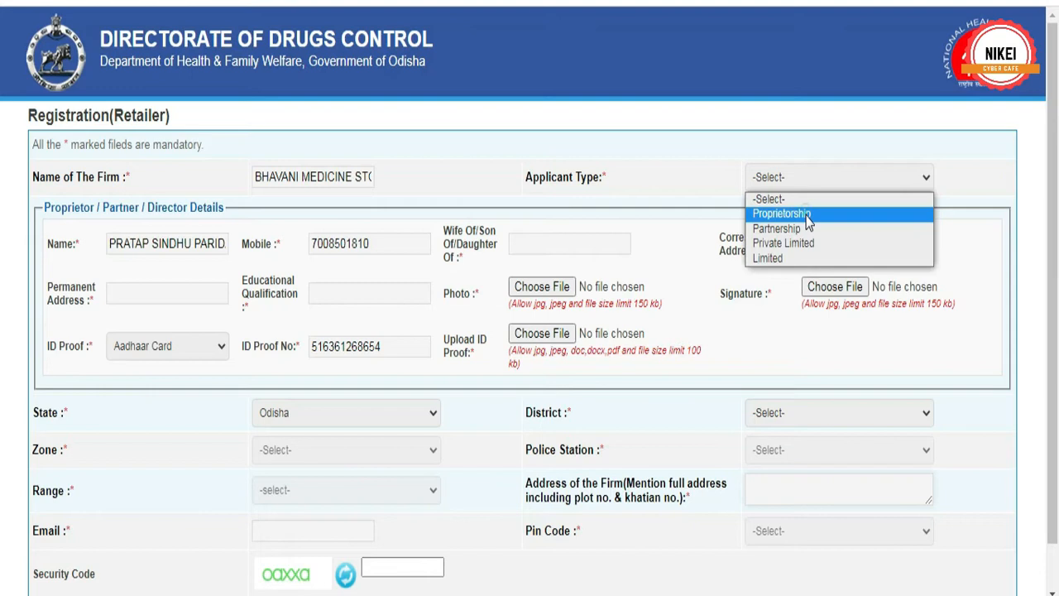
click(807, 216)
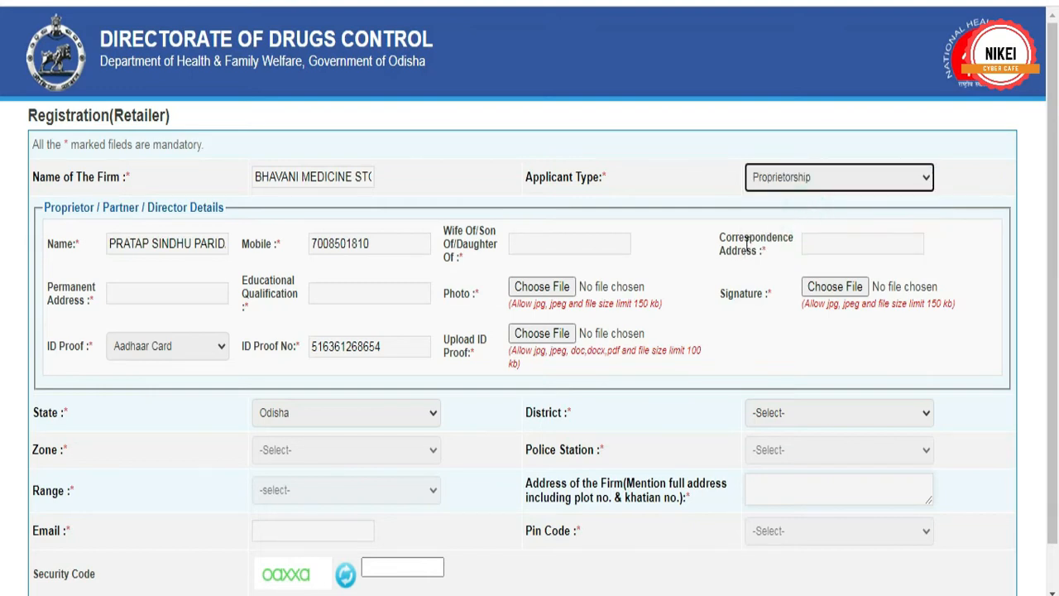
click(550, 244)
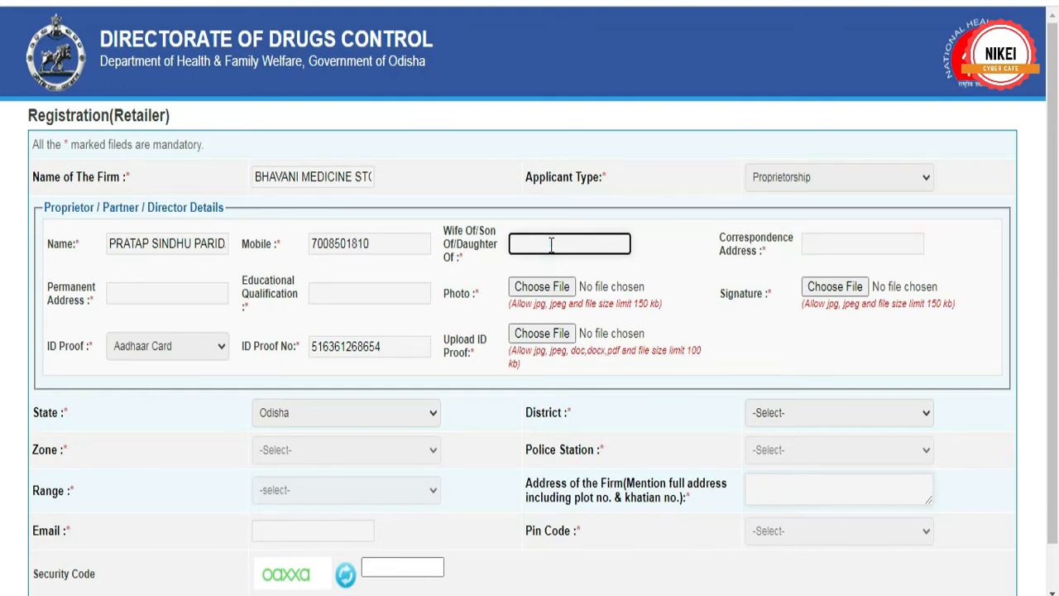
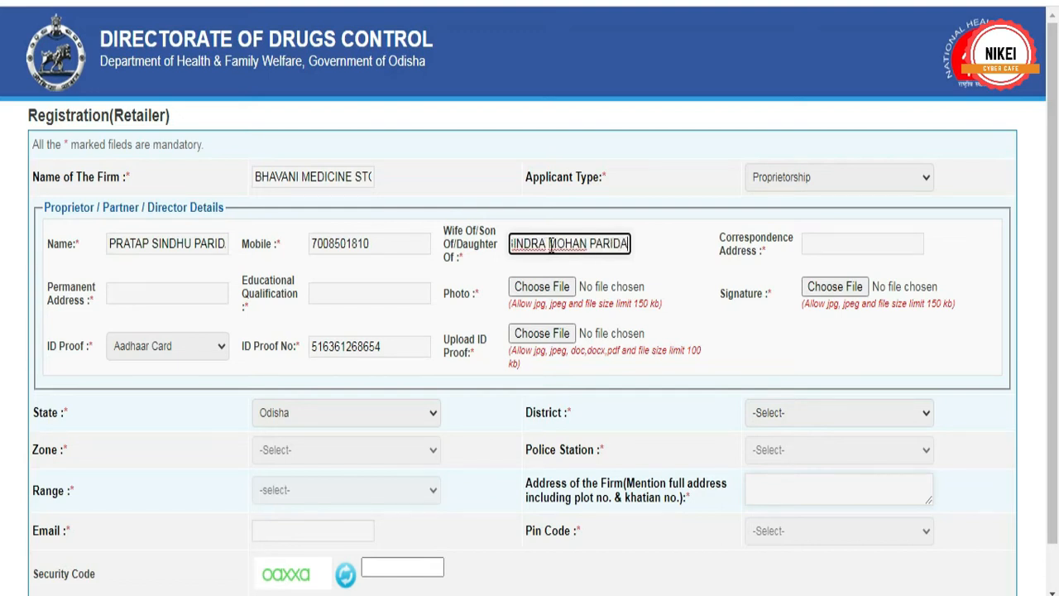
Enter the correspondence and permanent addresses, and graduation as the educational qualification
click(844, 247)
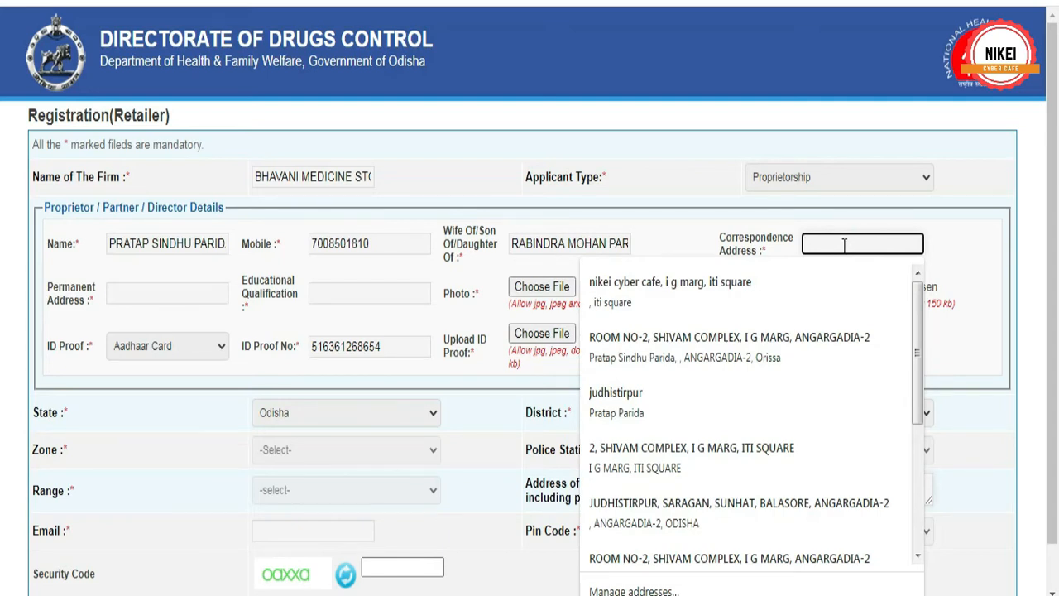
text(I)
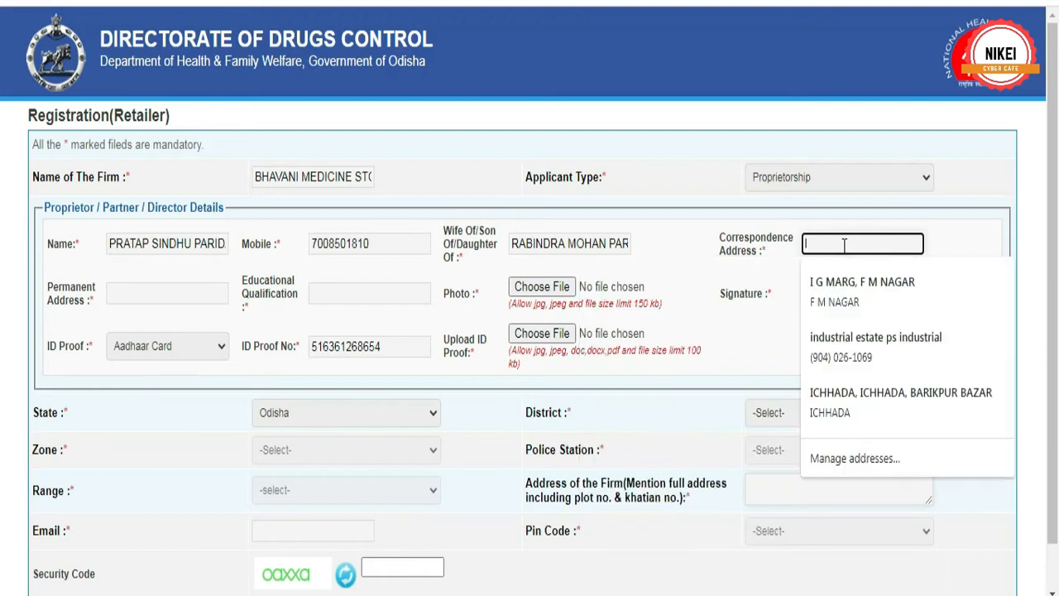
text(TI, BALASORE,)
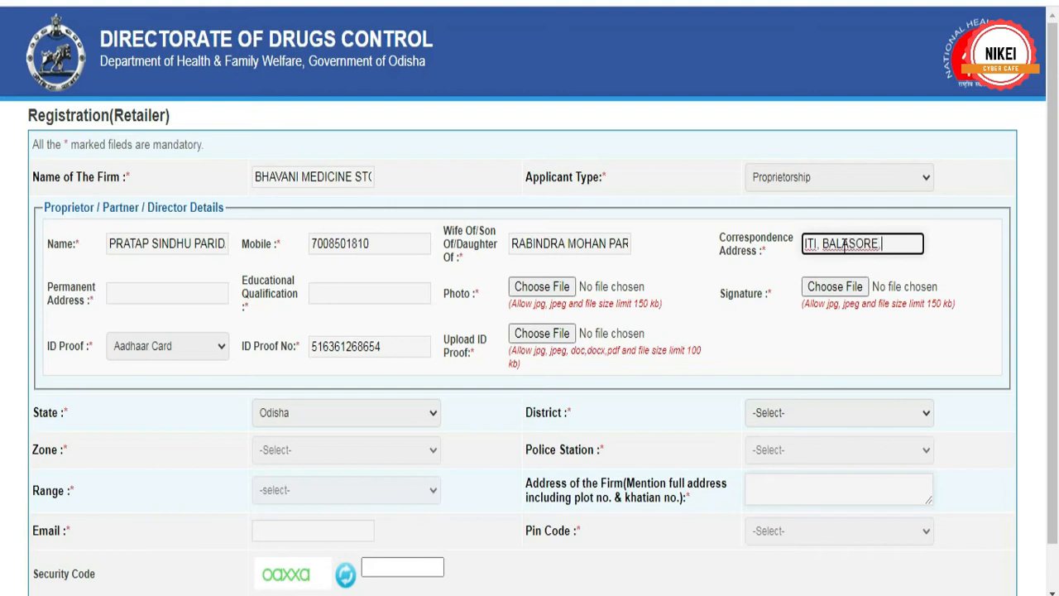
key(BackSpace)
click(141, 291)
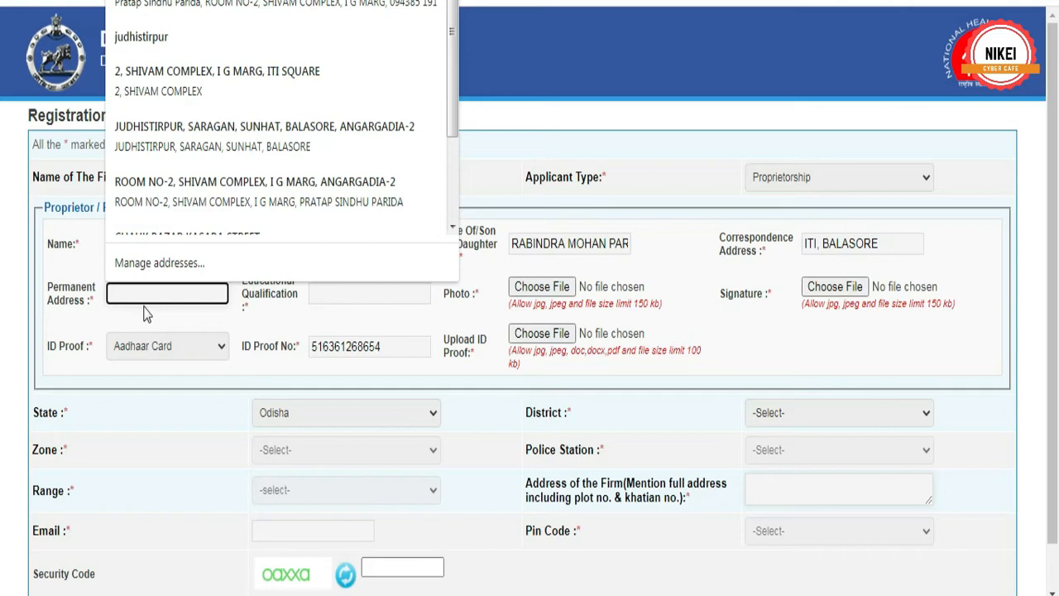
text(JJKJUHKJHK)
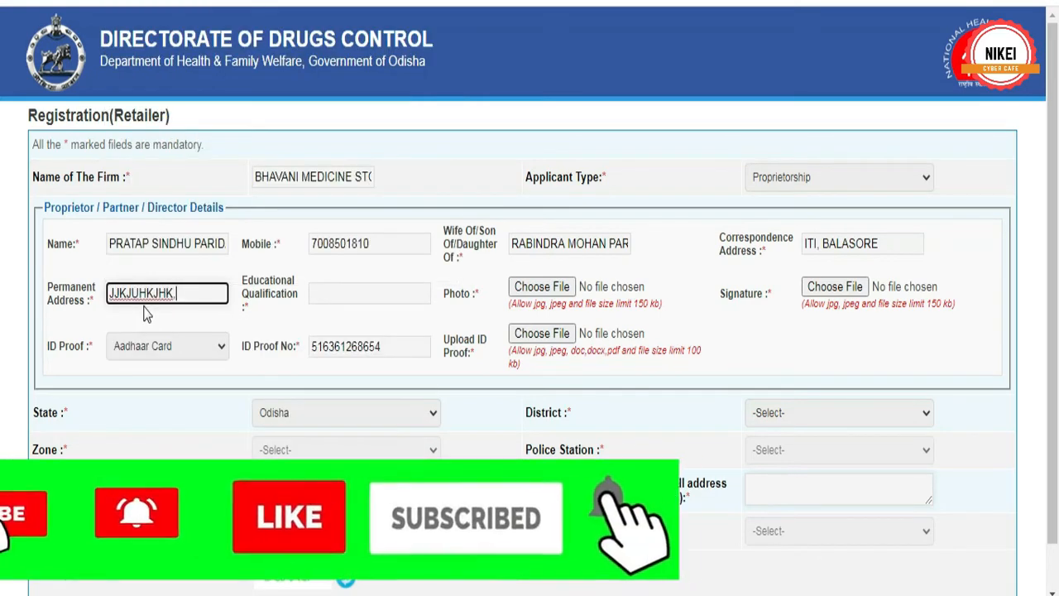
text(, JKGHJJK)
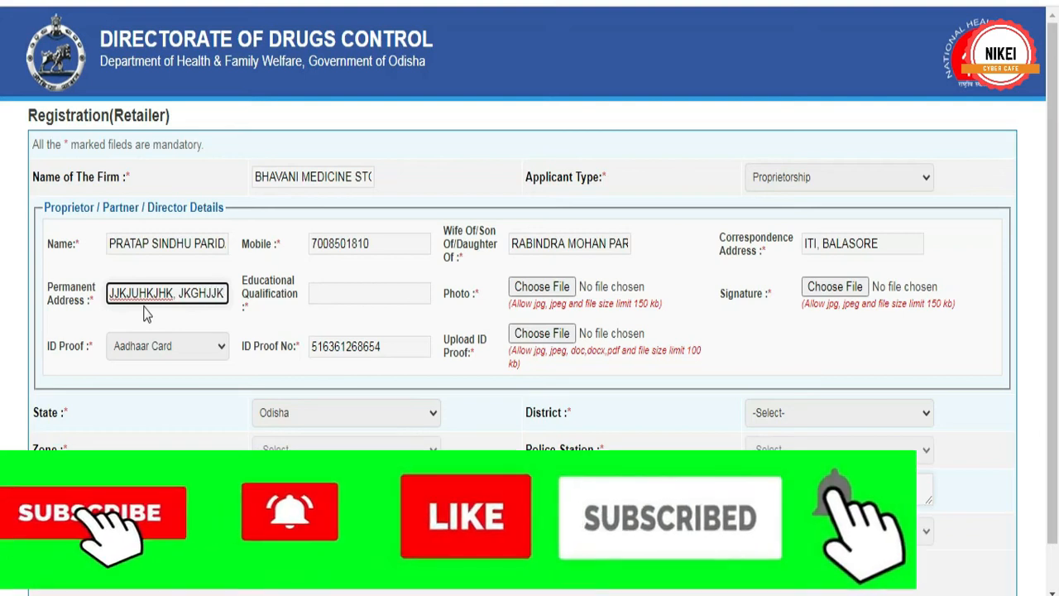
text(, HJHJGHHH)
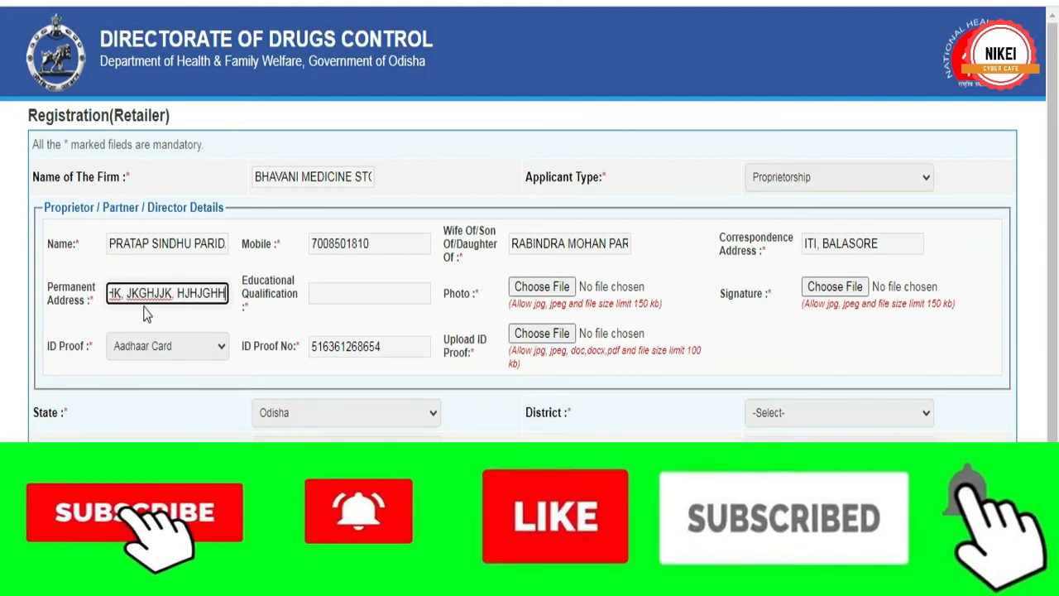
click(822, 244)
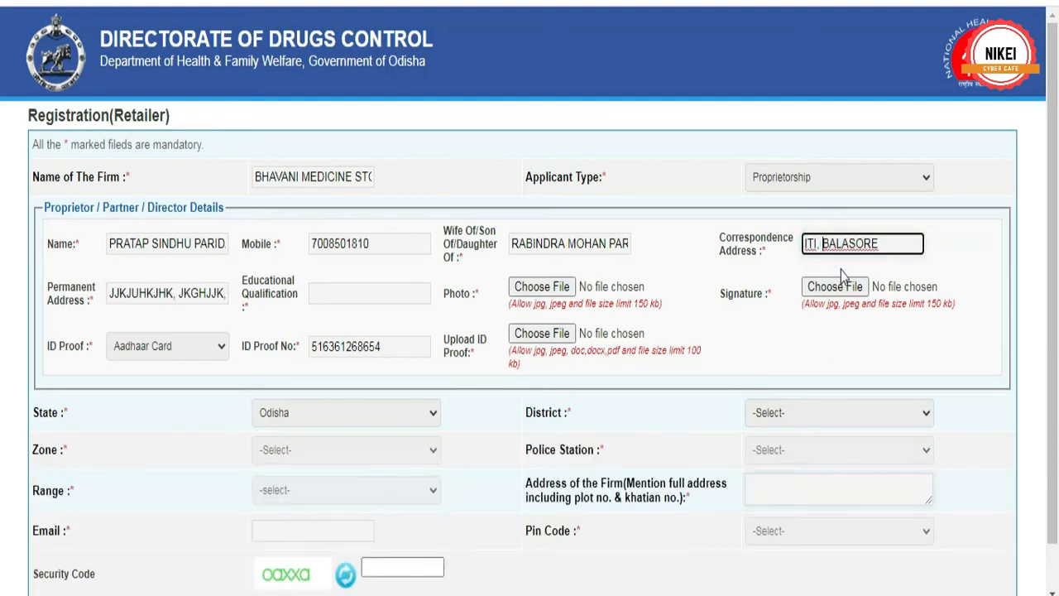
click(904, 243)
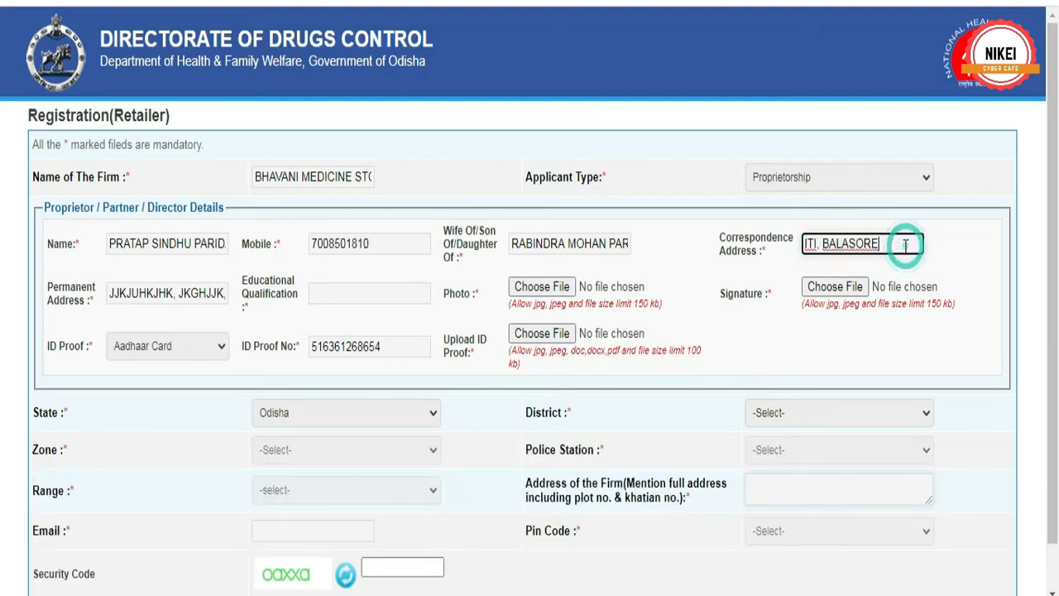
text(,)
text( I)
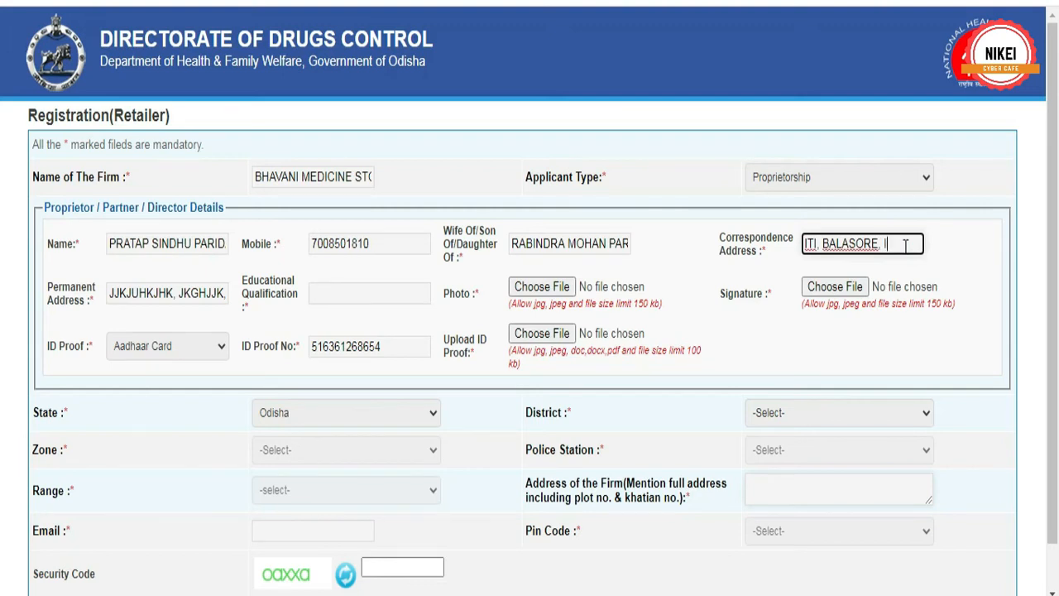
text(NDUSTRIAL)
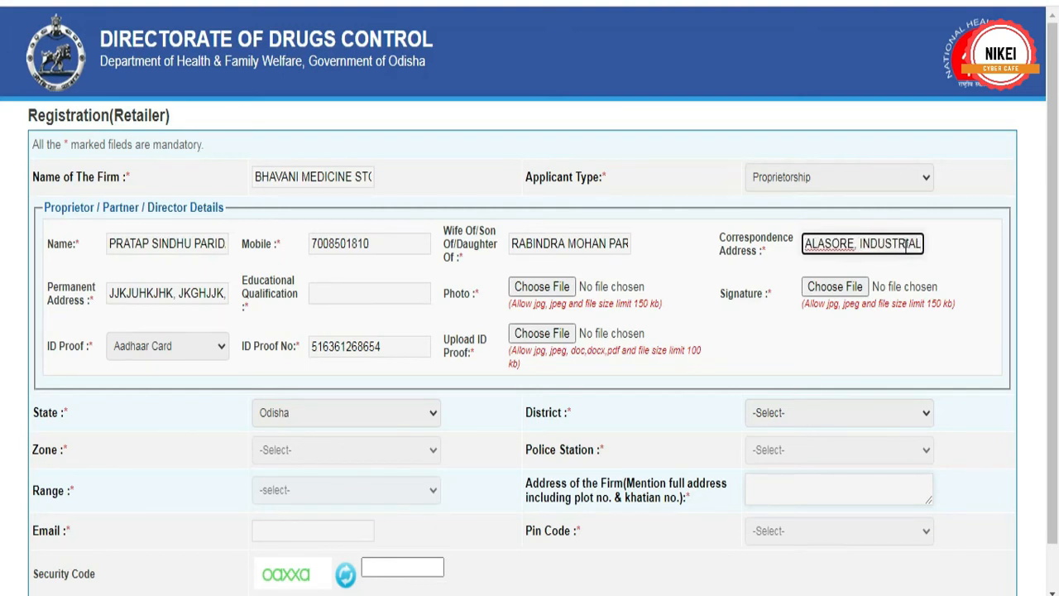
click(363, 293)
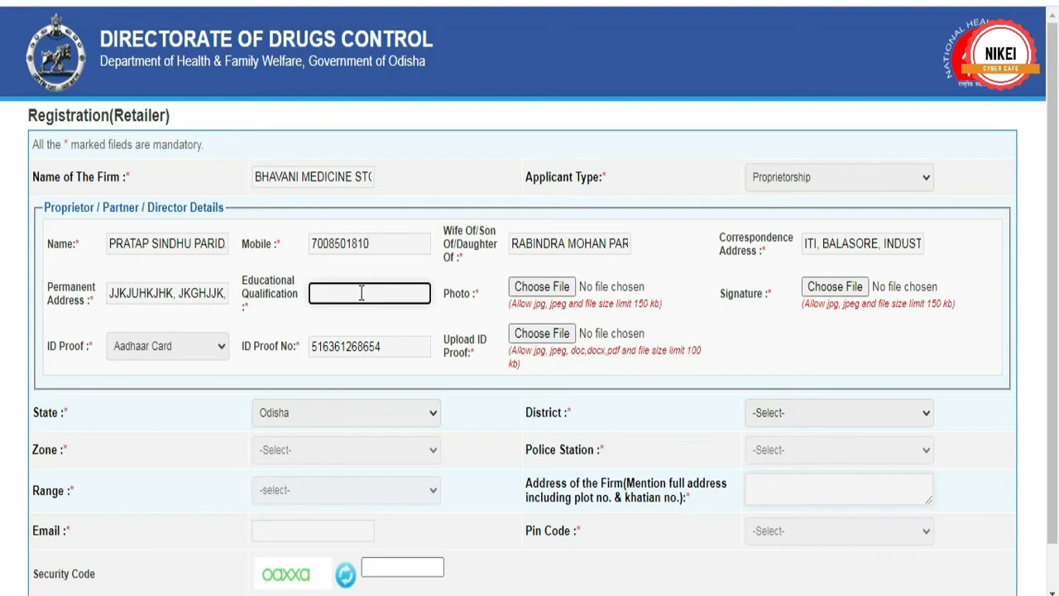
text(GA)
text(RADUA)
text(TION)
Attach me 001.jpg as photo, My sign.jpg as signature and ADHAAR.JPG as ID proof
click(534, 288)
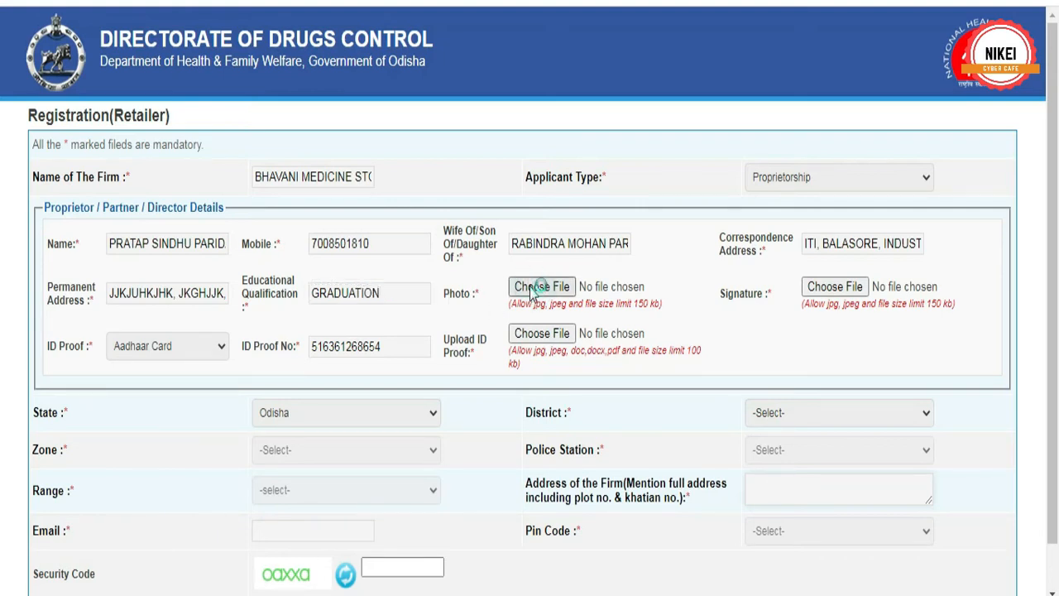
click(530, 289)
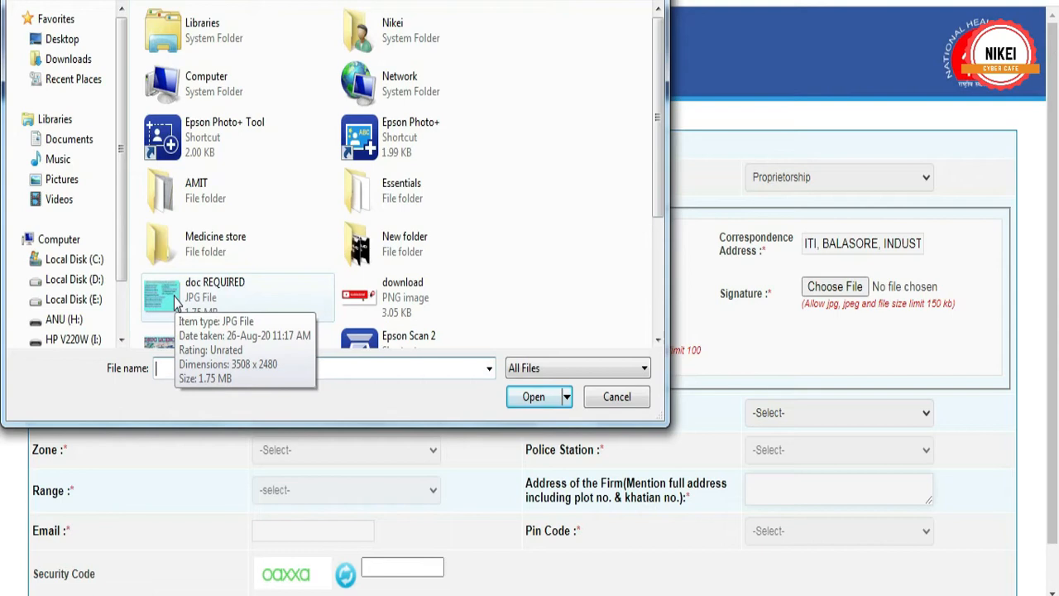
double_click(174, 248)
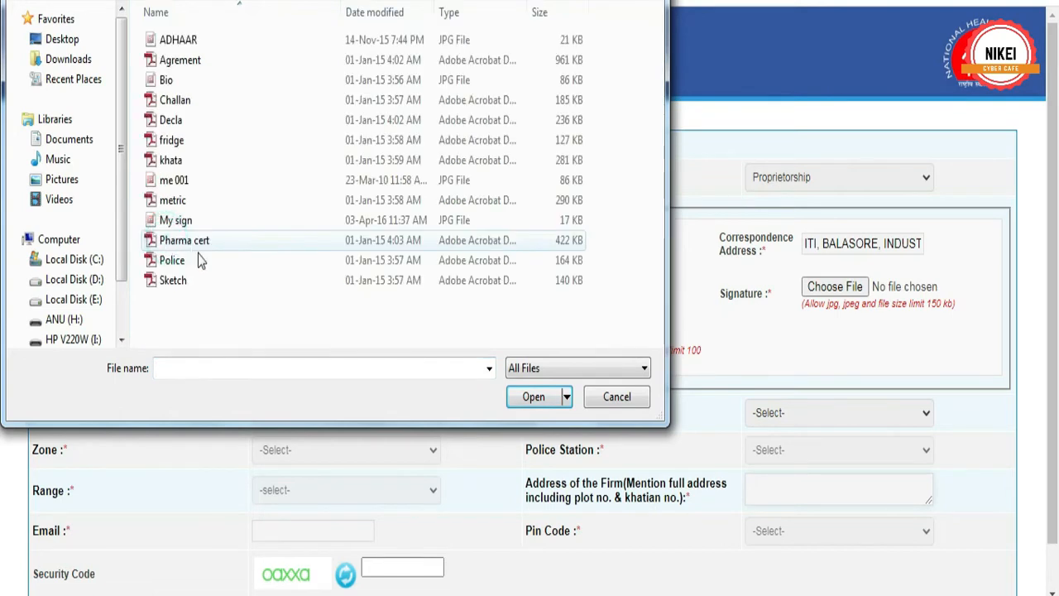
double_click(186, 180)
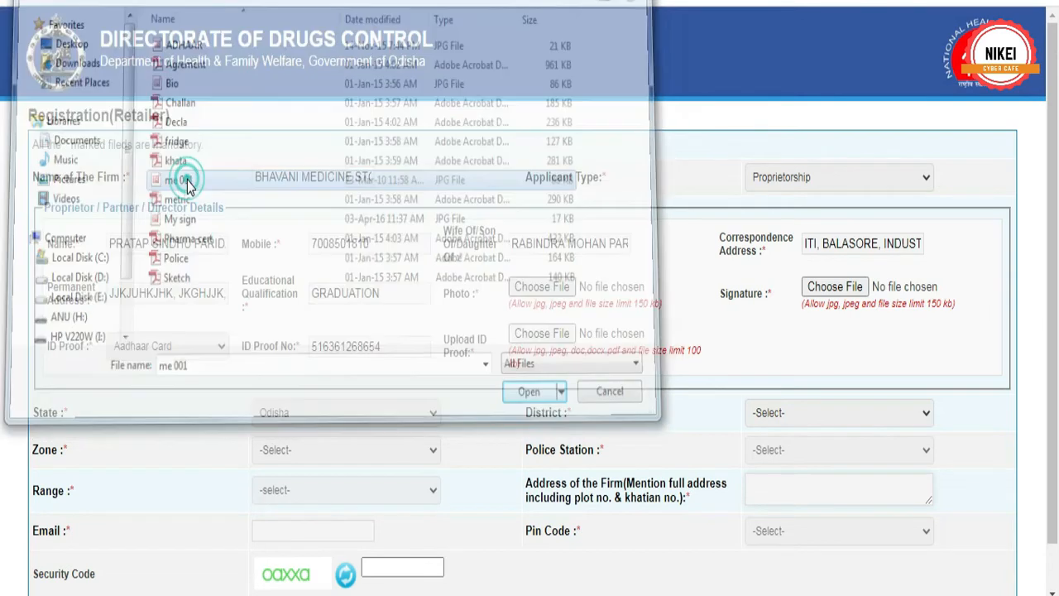
click(829, 290)
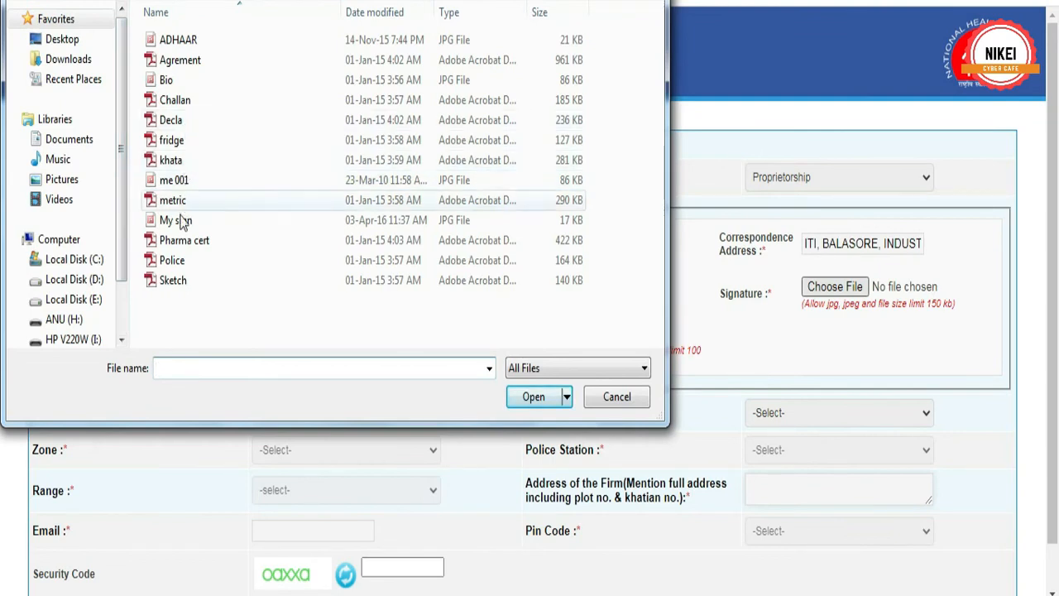
double_click(182, 222)
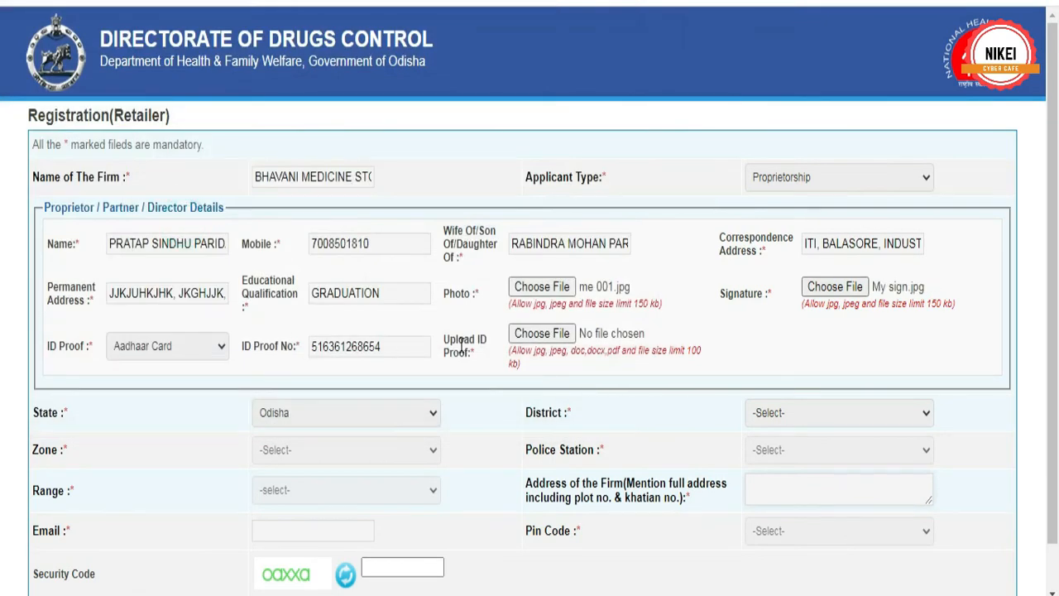
click(537, 335)
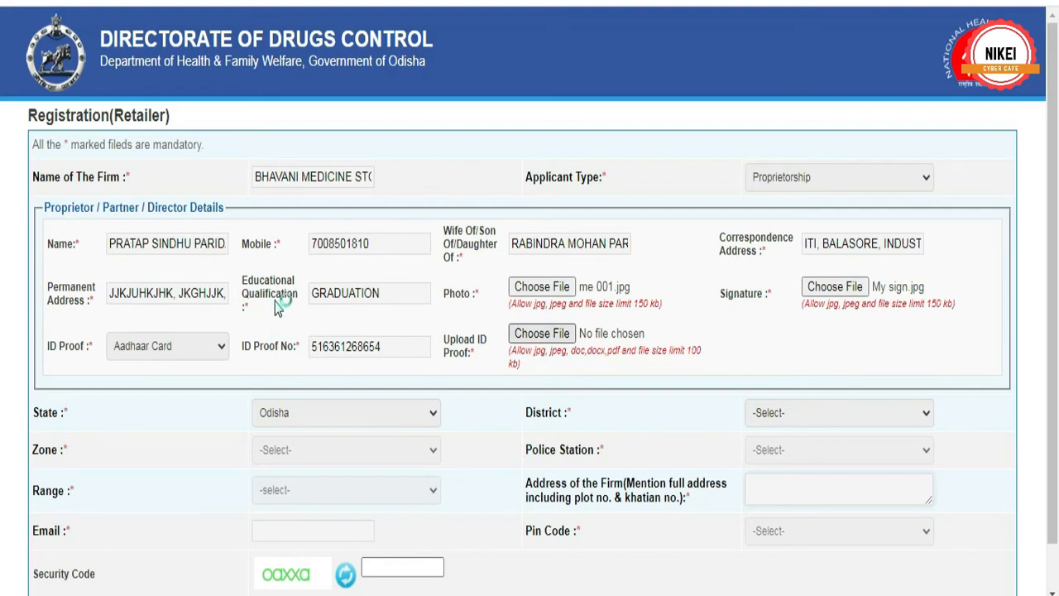
double_click(177, 42)
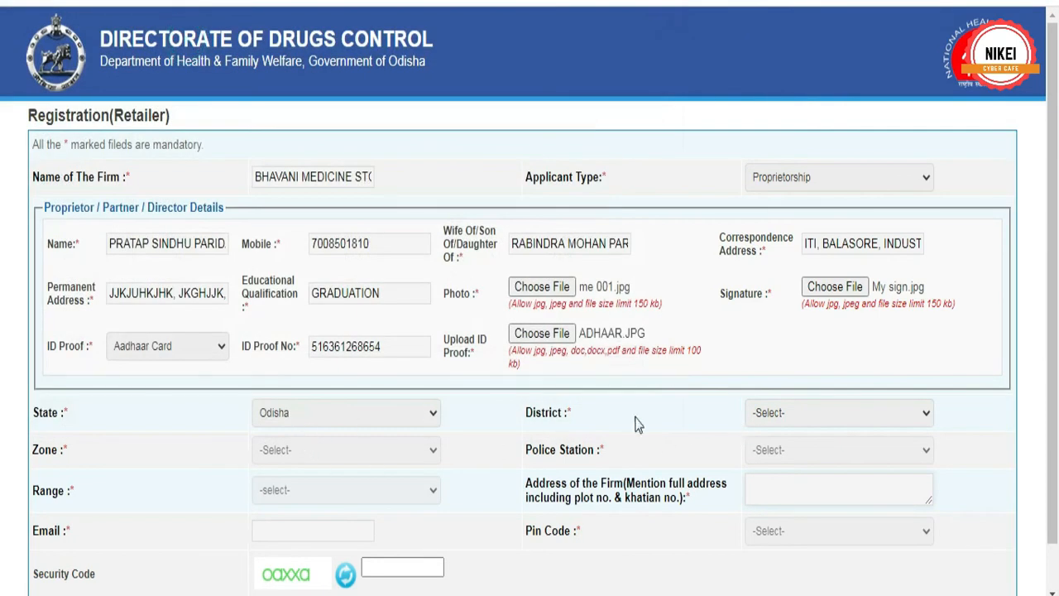
Set District to Balasore, Police Station to Industrial Estate P S, and Range to Balasore Sadar
click(790, 413)
scroll(799, 208, down, 1)
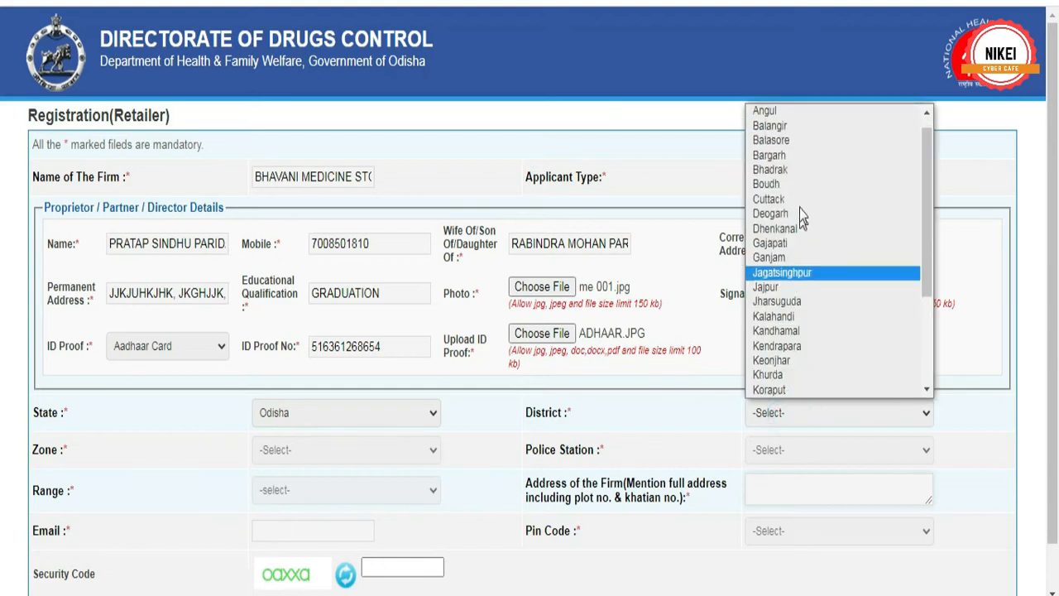
click(792, 141)
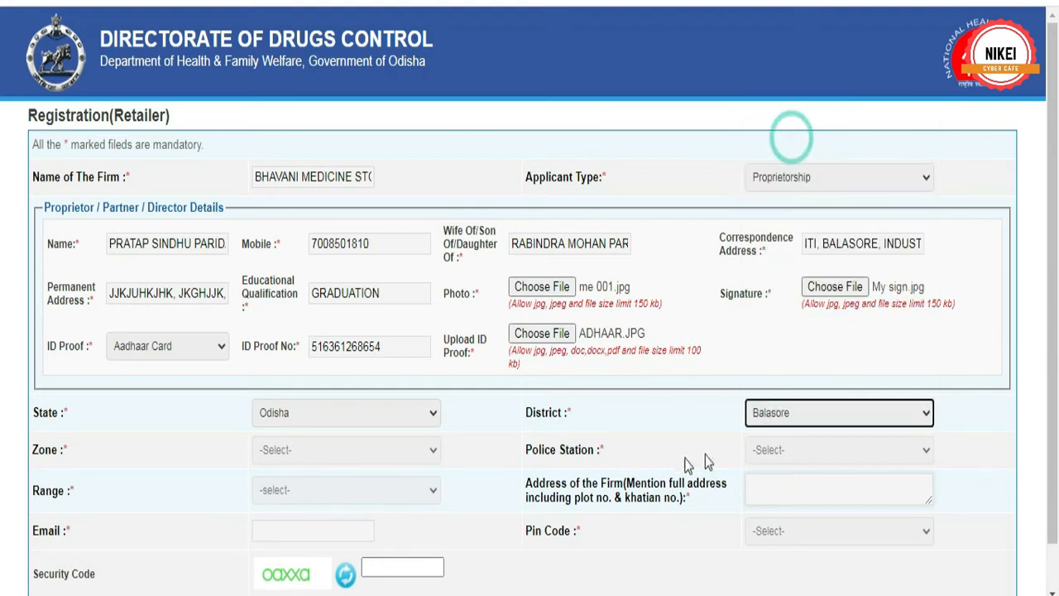
click(792, 454)
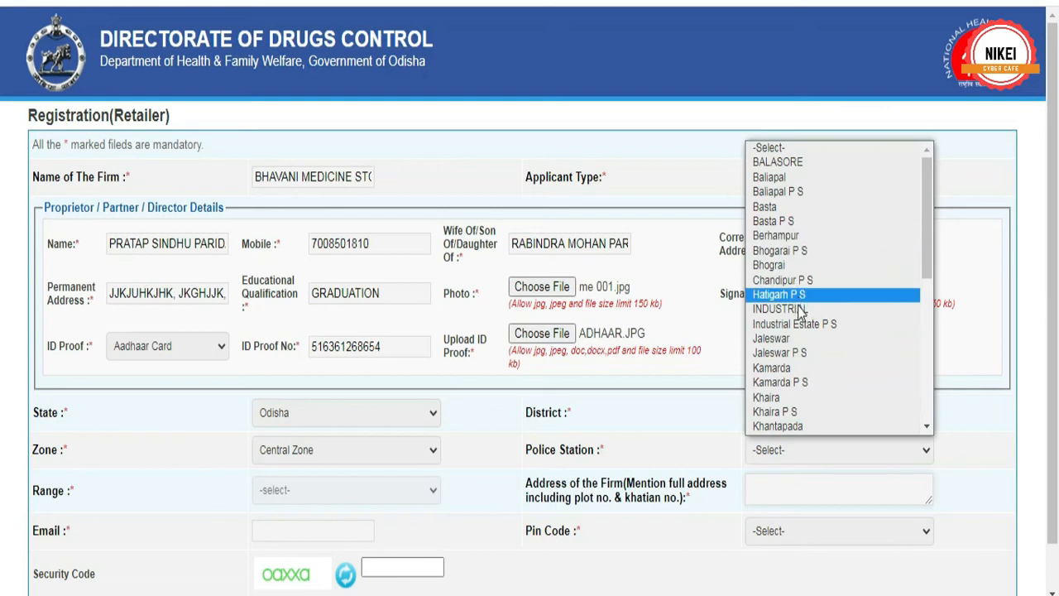
click(799, 309)
click(786, 450)
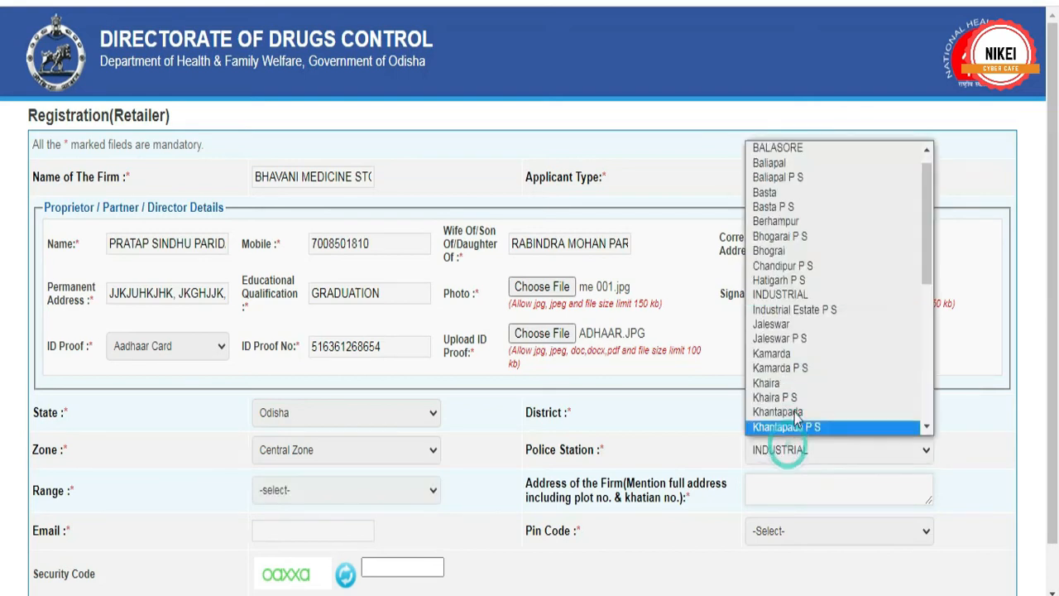
click(803, 312)
scroll(344, 447, down, 1)
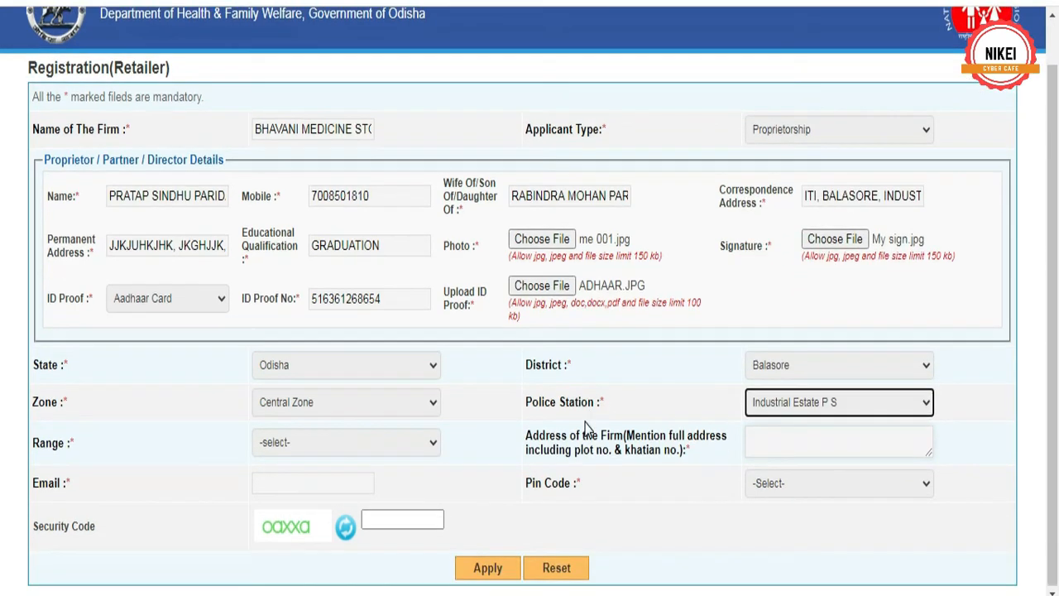
click(339, 441)
click(321, 479)
click(786, 439)
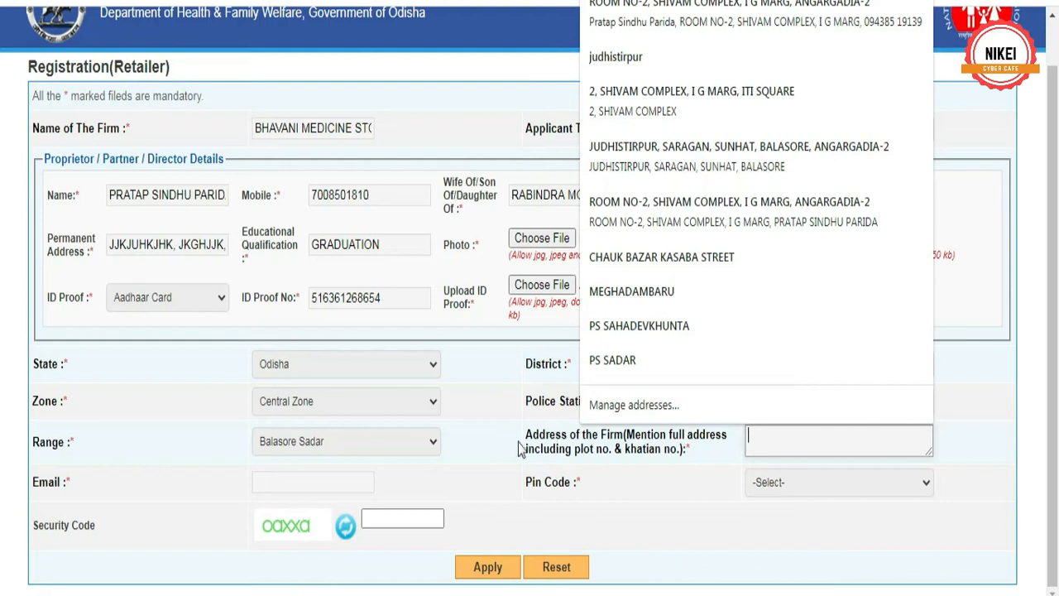
drag(526, 442, 721, 450)
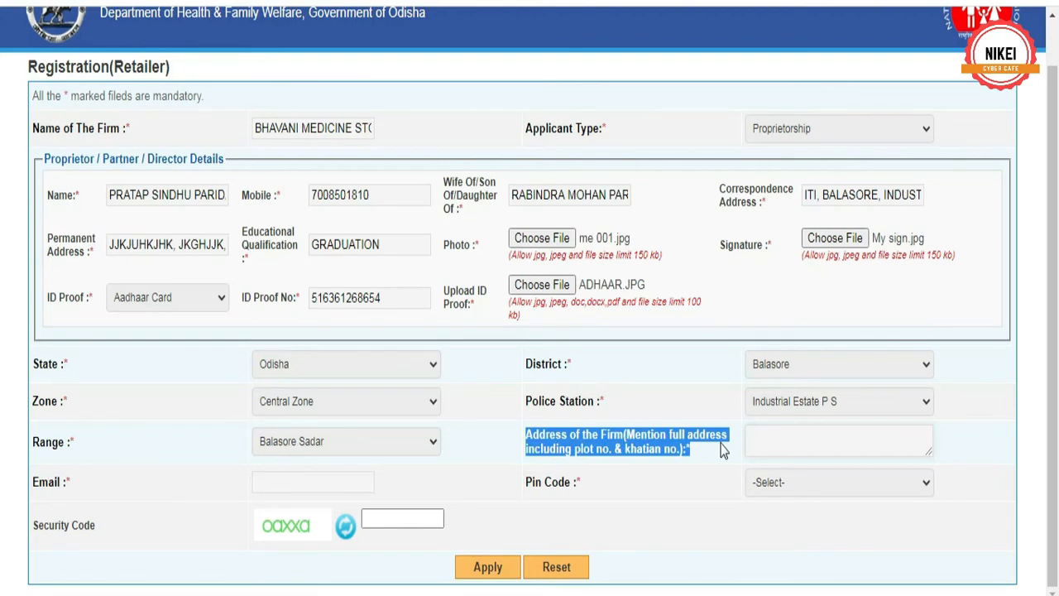
Fill in the firm's full address, completed with the pasted correspondence address, and the applicant's e-mail
click(766, 437)
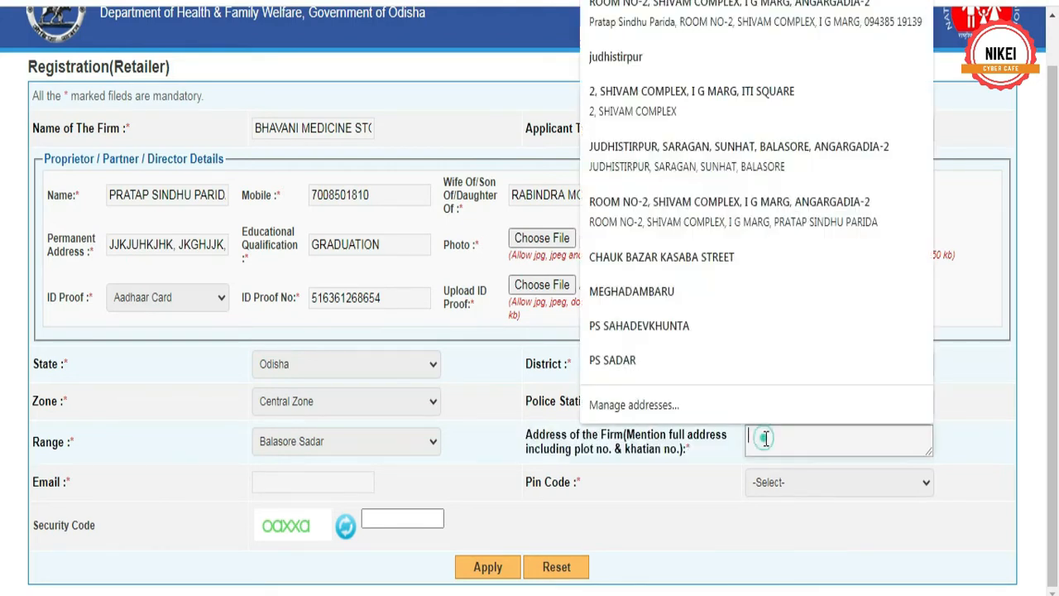
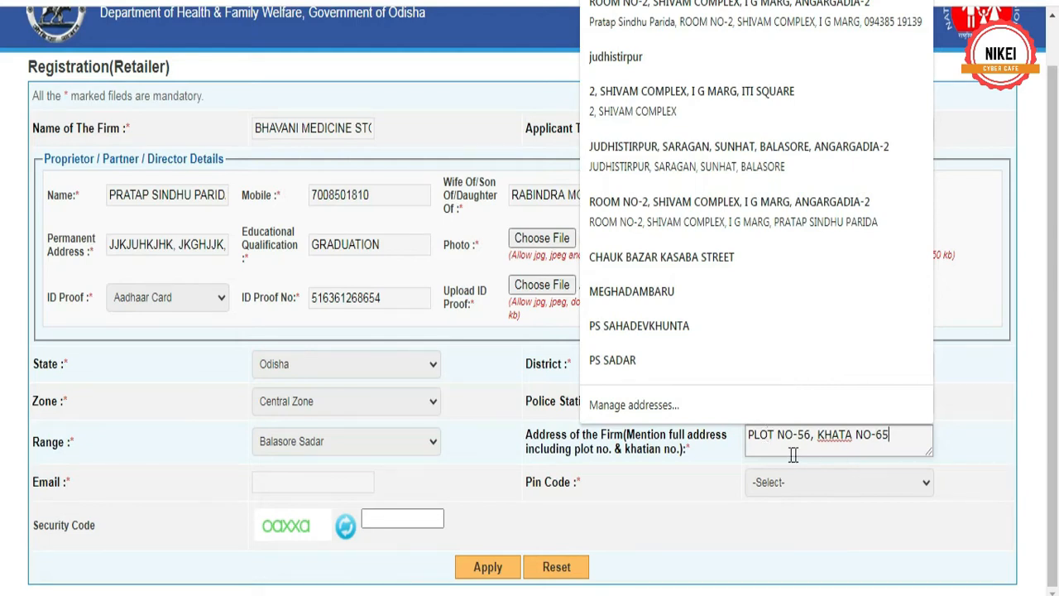
click(823, 538)
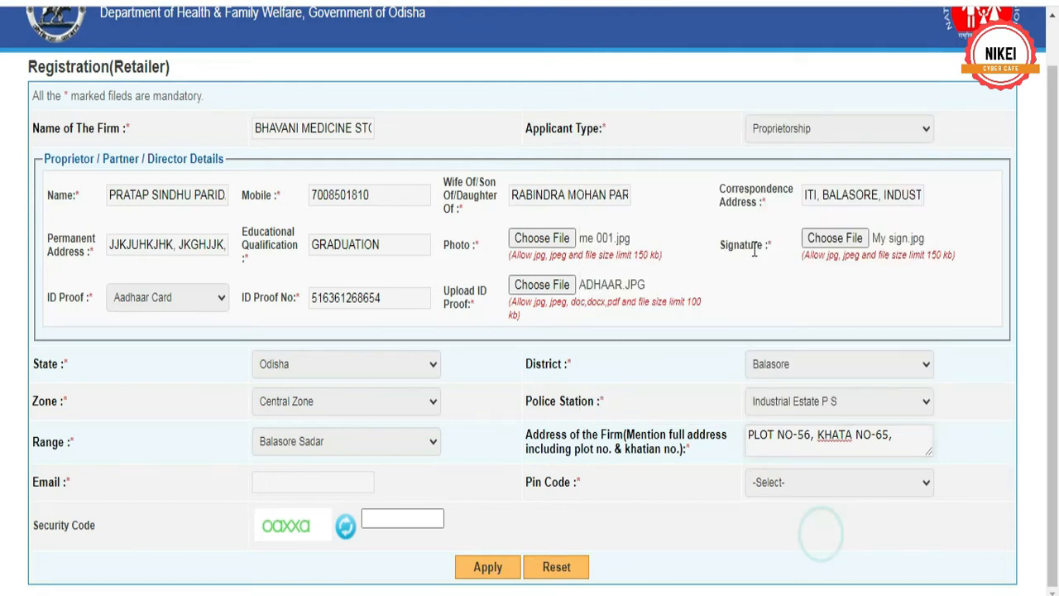
drag(804, 195, 949, 238)
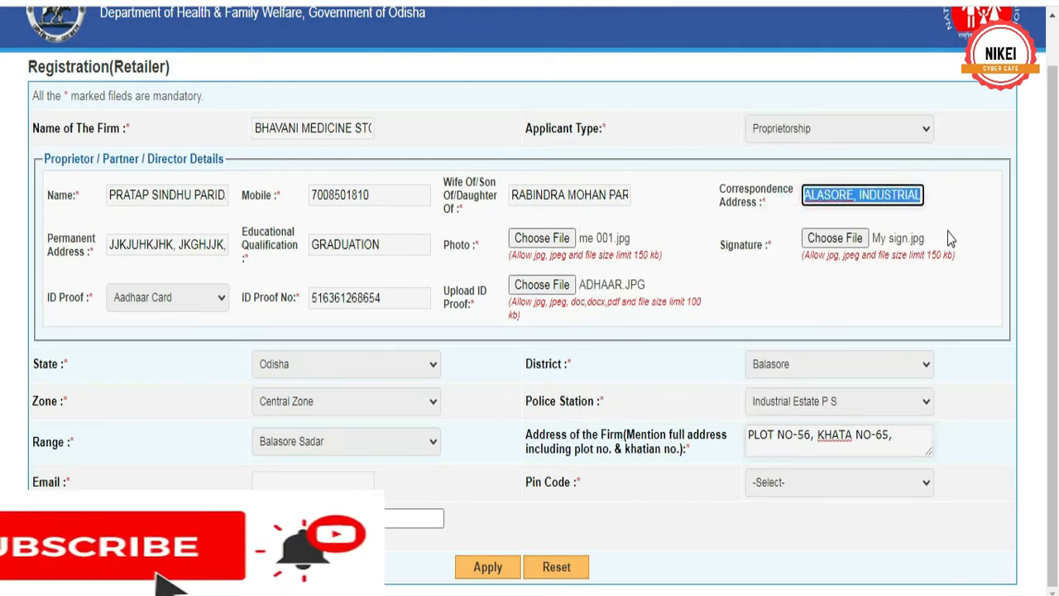
click(900, 438)
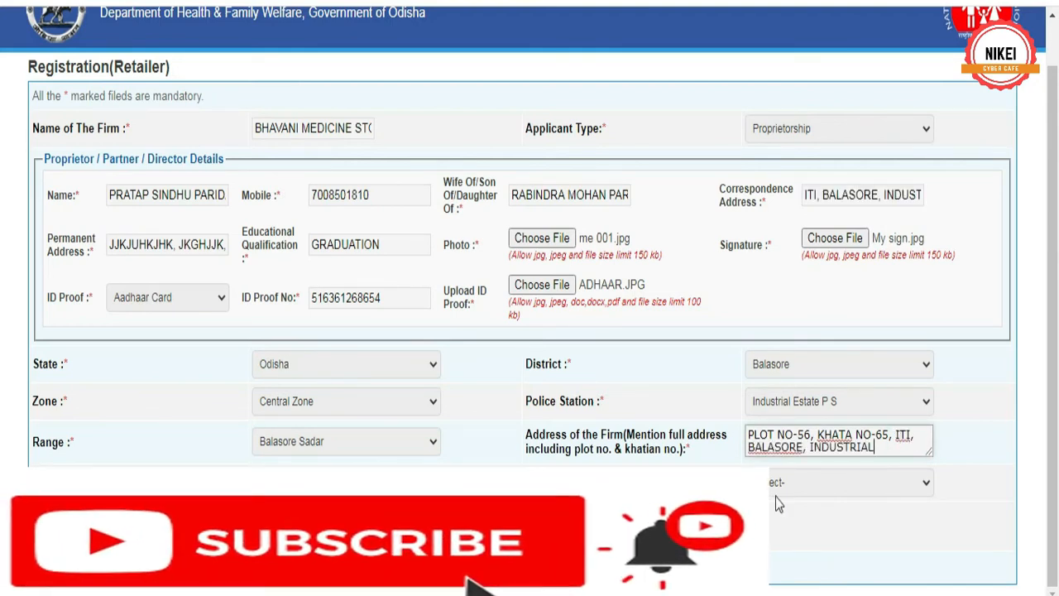
click(276, 480)
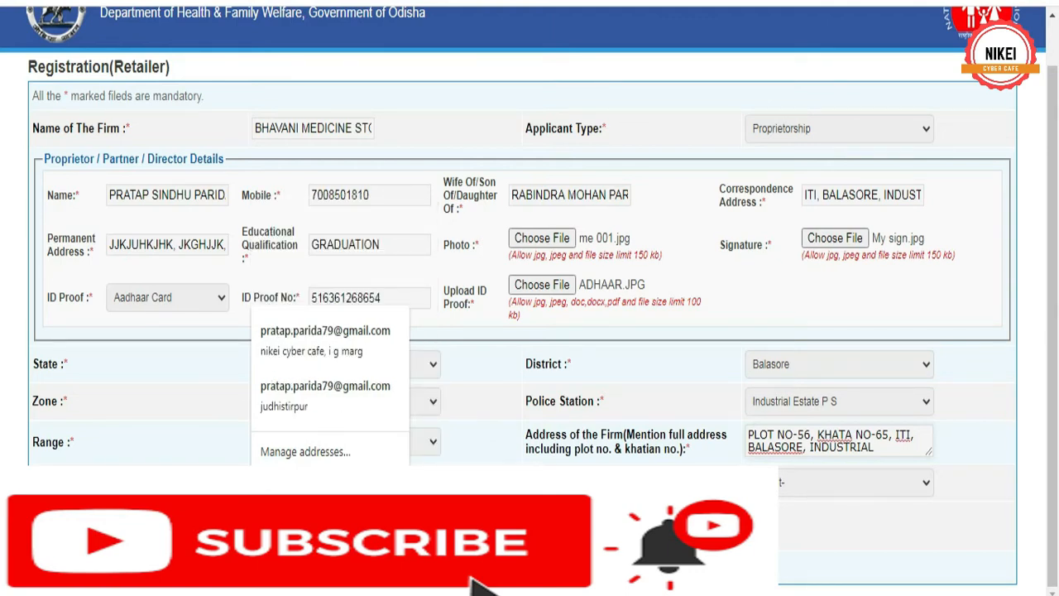
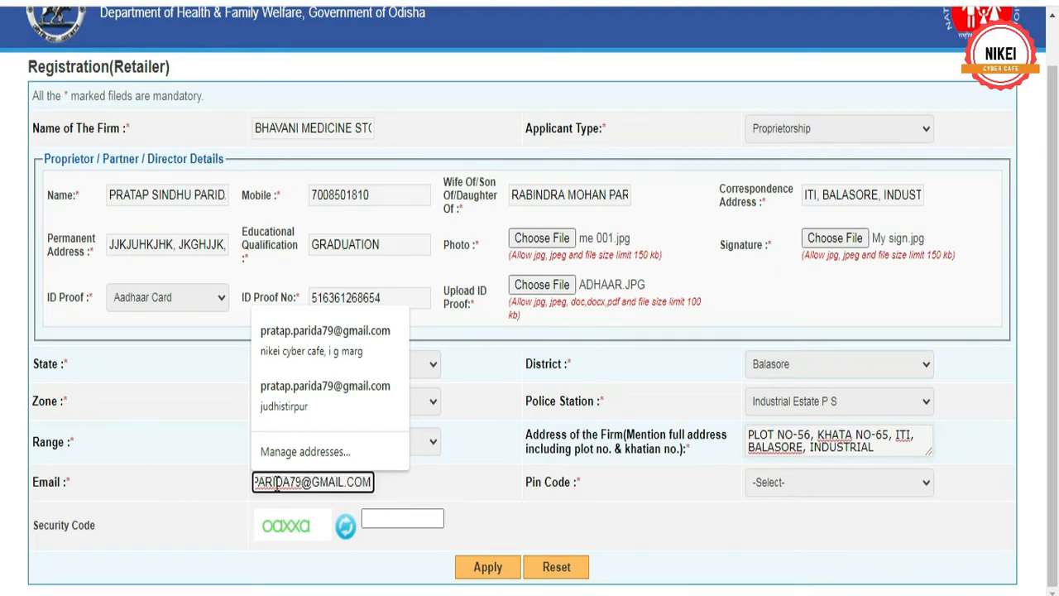
Choose pin code 756001, enter the security code, and submit the registration
click(791, 481)
scroll(798, 289, down, 1)
scroll(788, 205, up, 1)
click(786, 195)
click(422, 518)
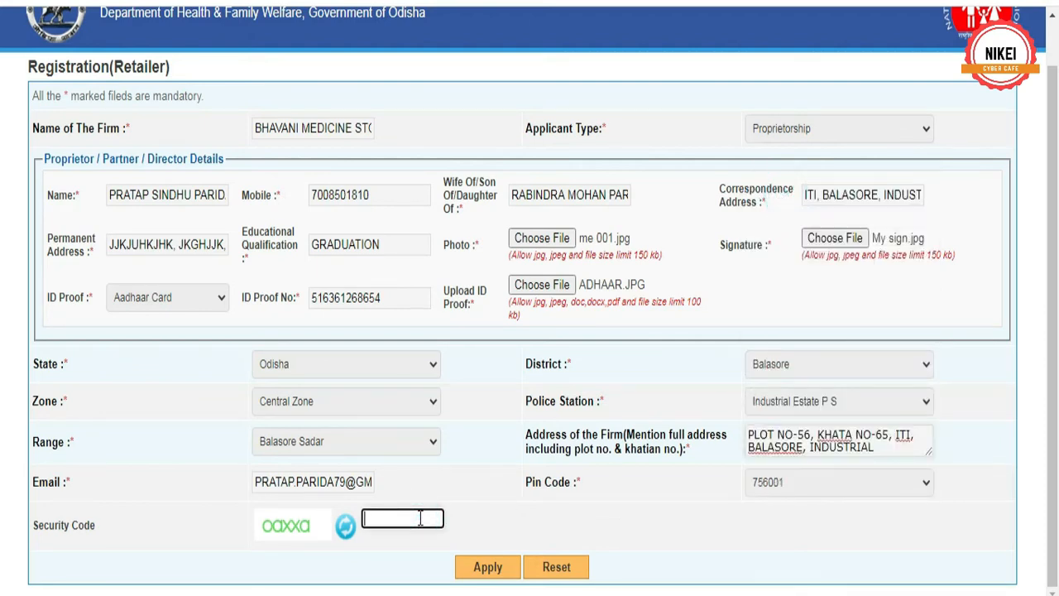
text(oaxxa)
click(488, 569)
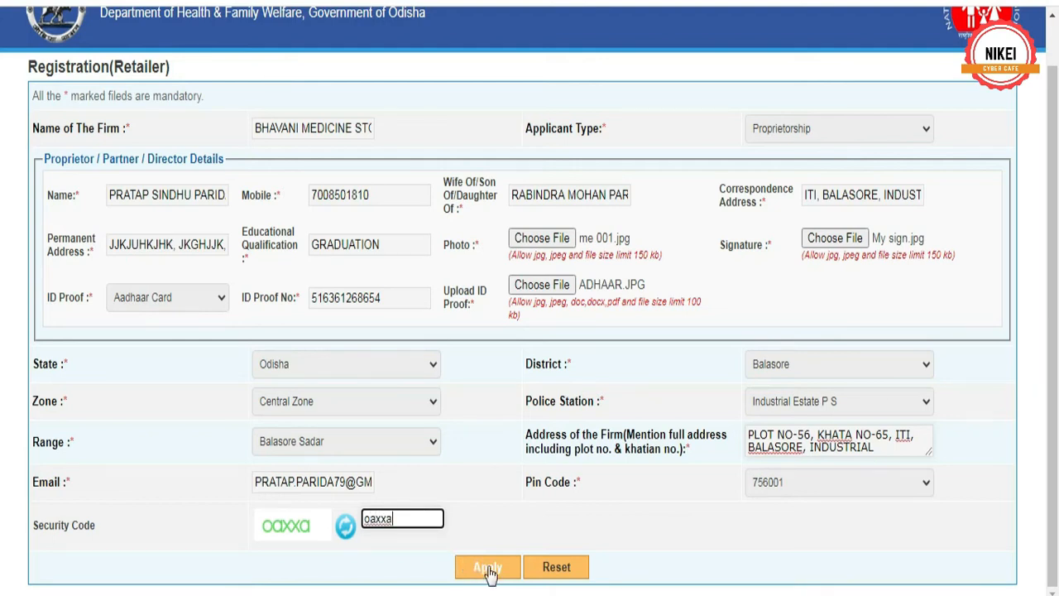
click(488, 567)
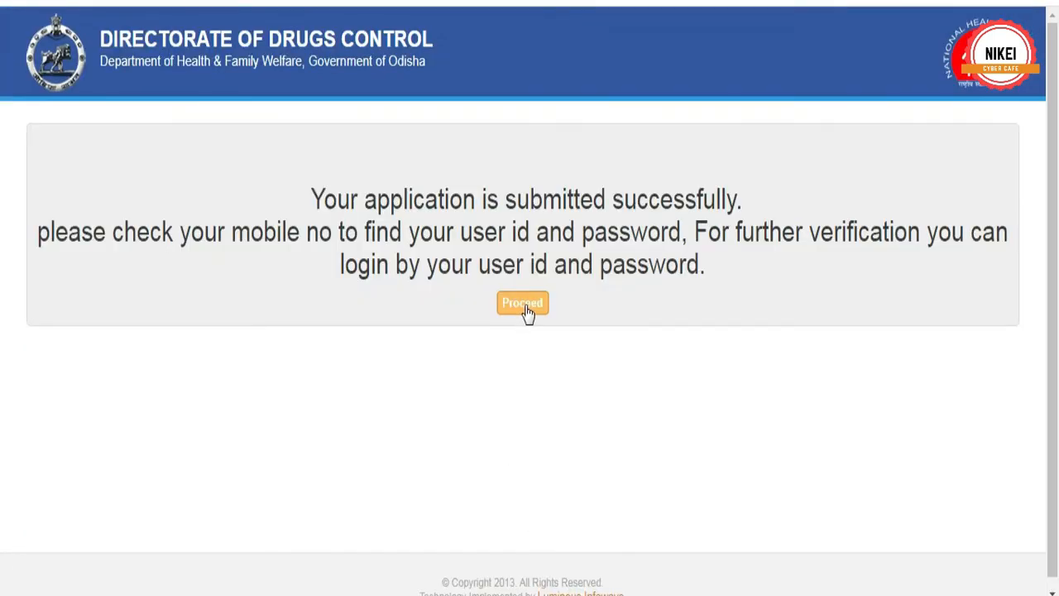
Log in to the applicant account with the issued user name, password and security code
click(526, 307)
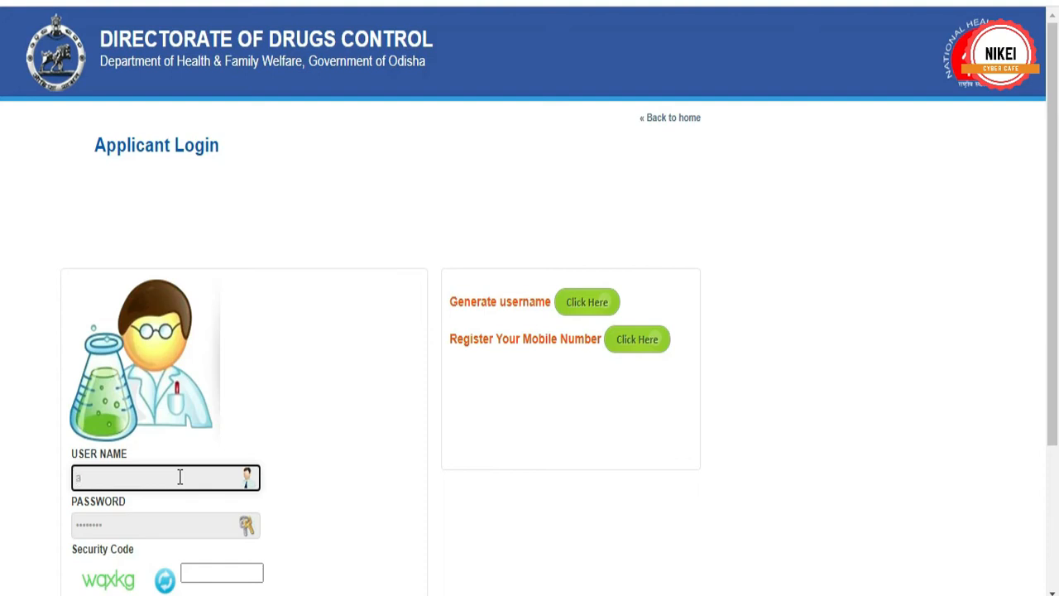
click(159, 520)
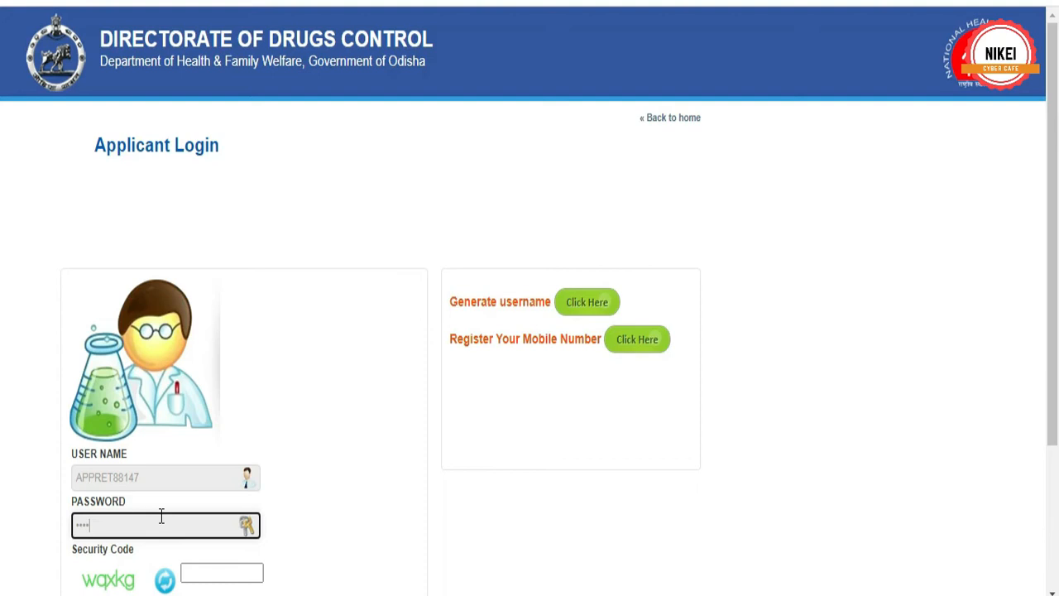
click(205, 572)
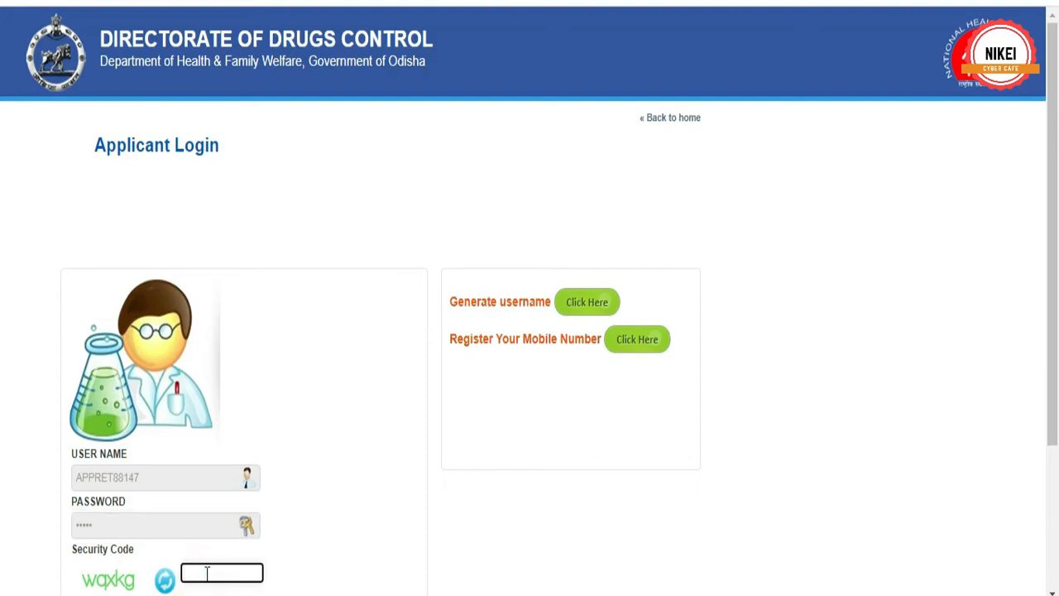
text(wqxkg)
scroll(281, 551, down, 3)
click(101, 430)
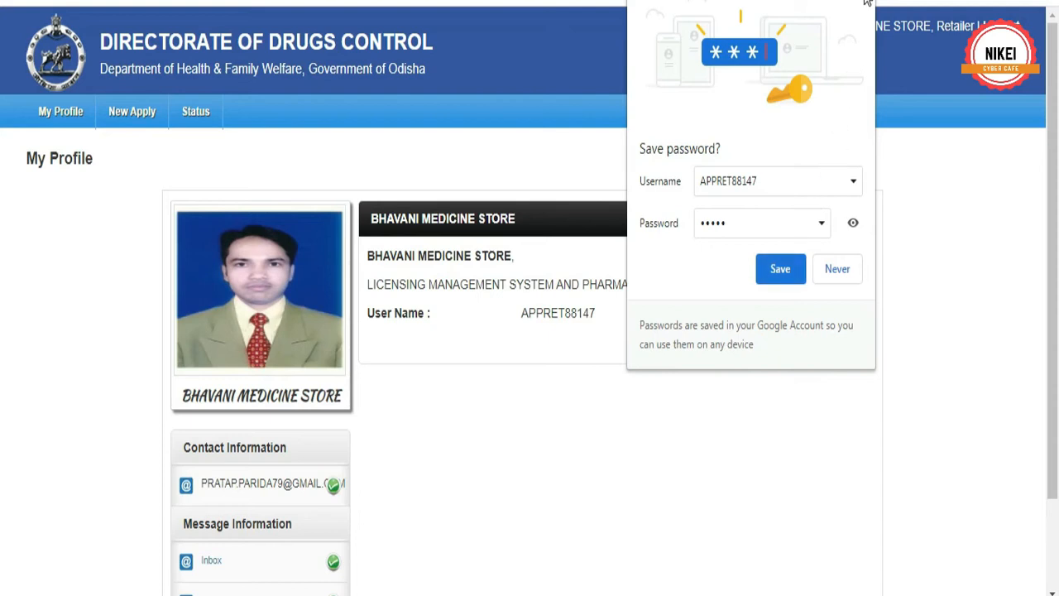
Start a new licence application with Retailers category and all three drug categories, including Schedule X
click(132, 114)
click(543, 208)
click(524, 262)
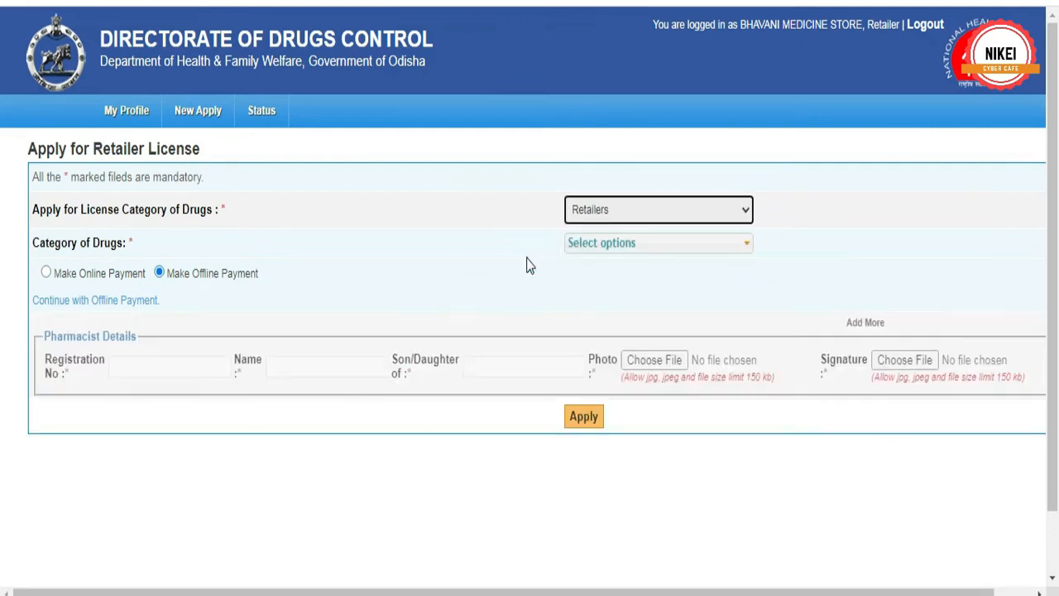
click(611, 246)
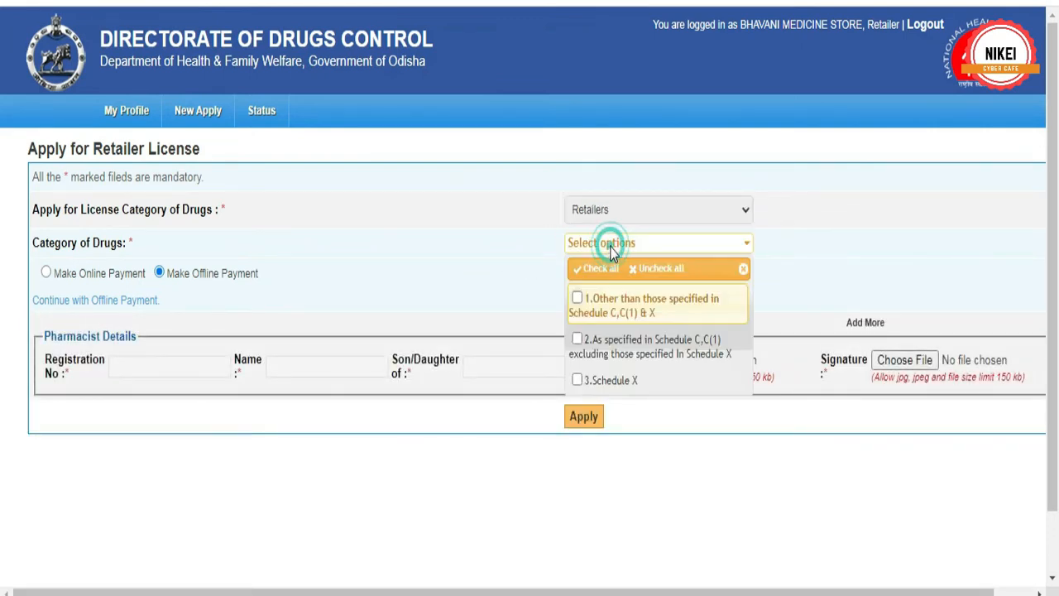
click(577, 298)
click(577, 342)
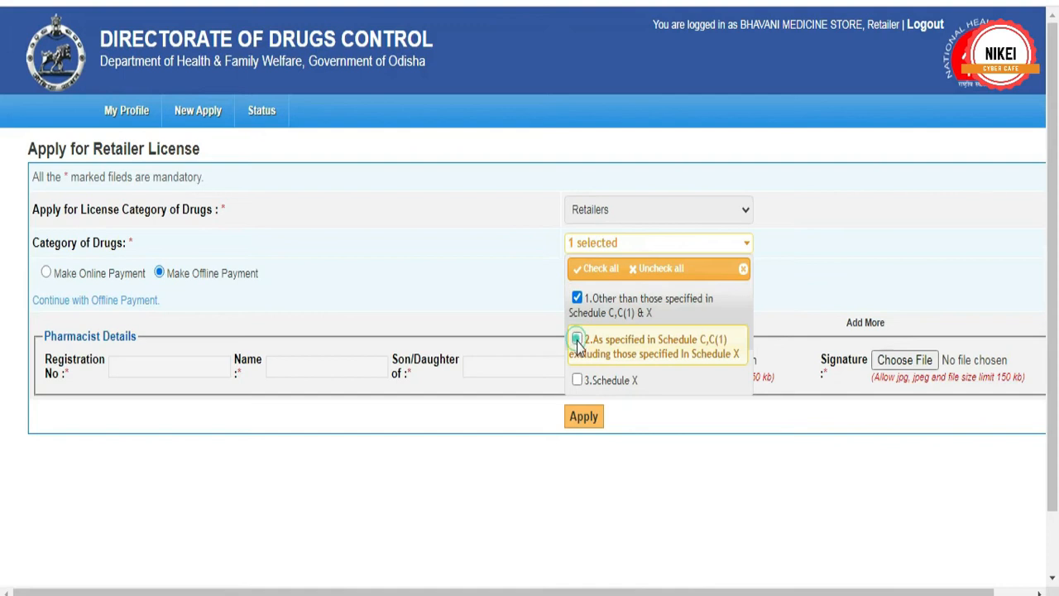
click(578, 381)
click(427, 285)
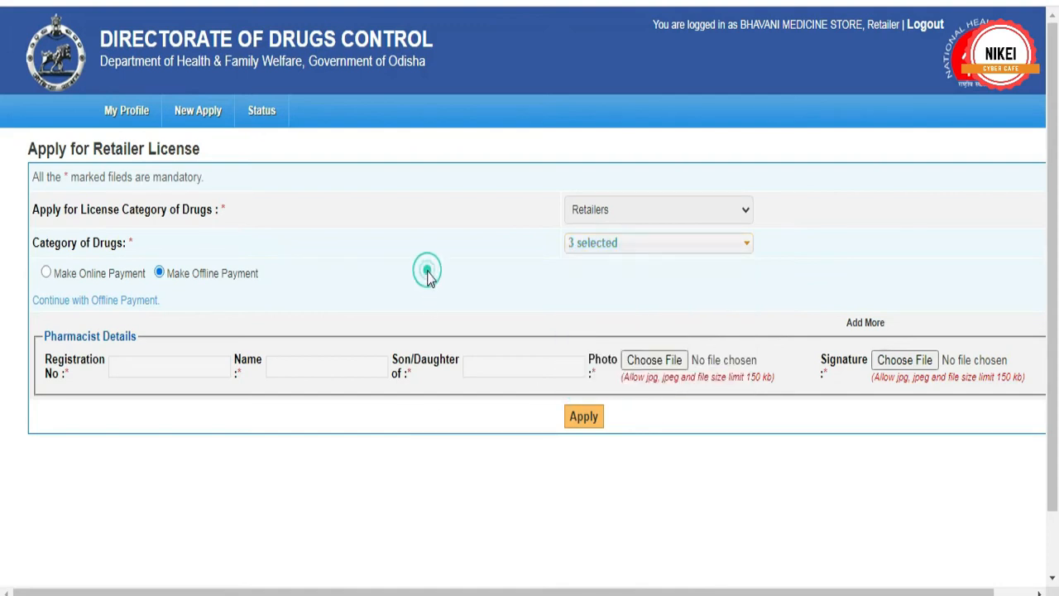
click(163, 367)
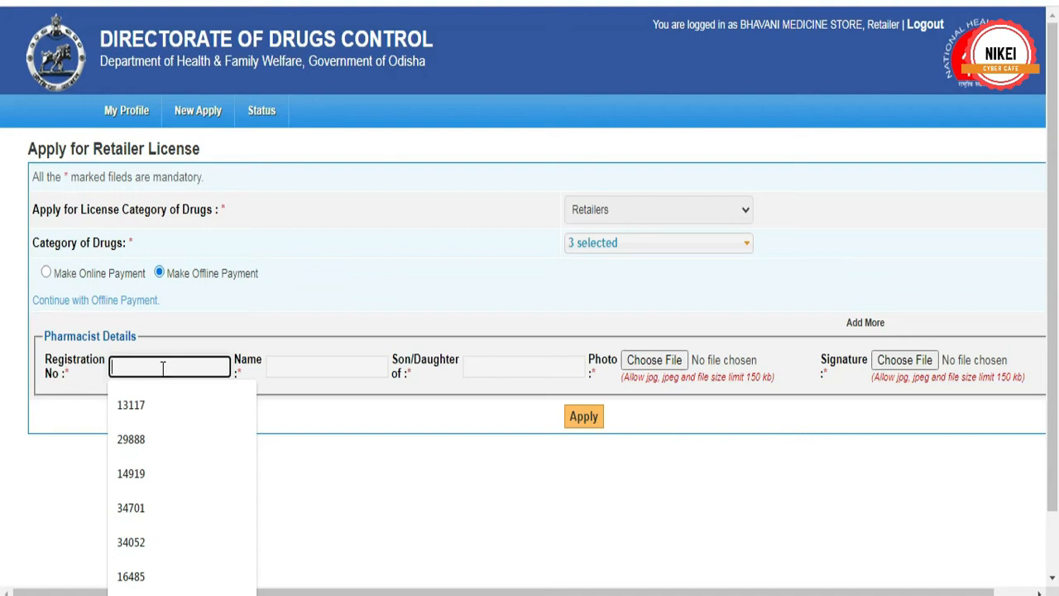
click(331, 471)
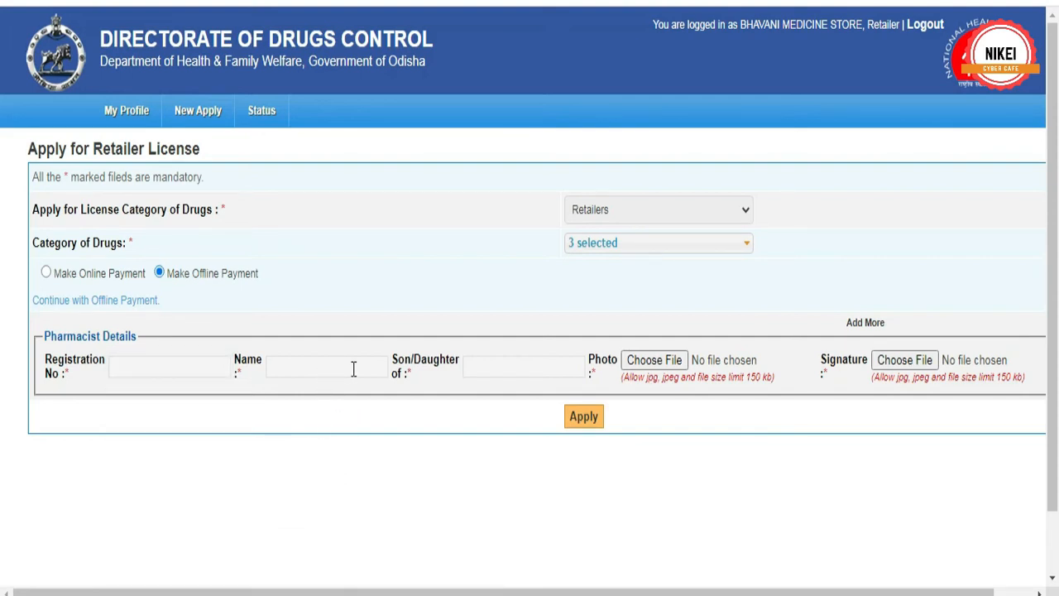
click(159, 365)
click(311, 438)
click(313, 365)
click(507, 364)
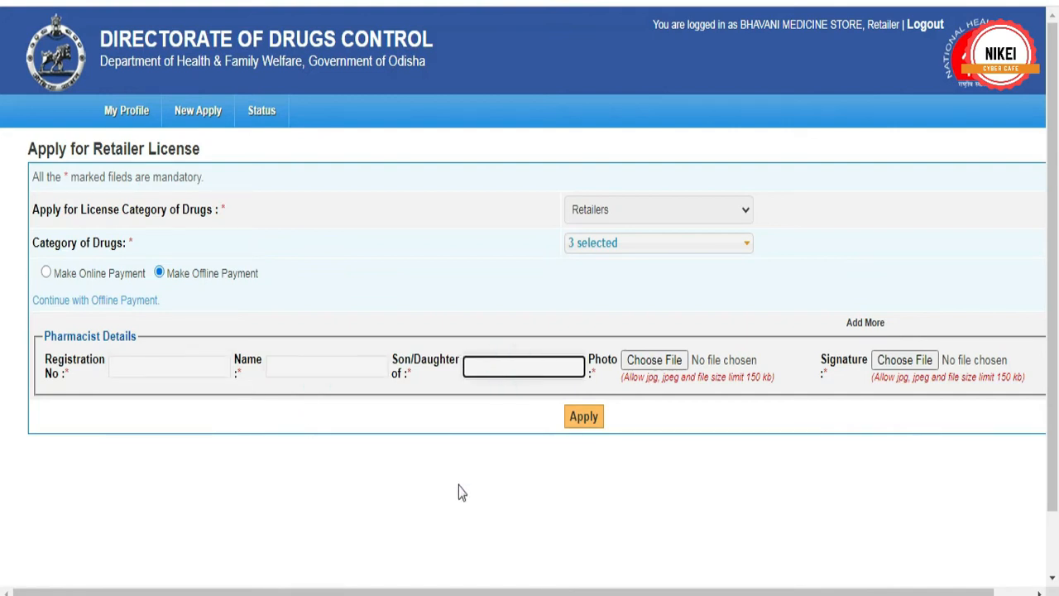
click(161, 365)
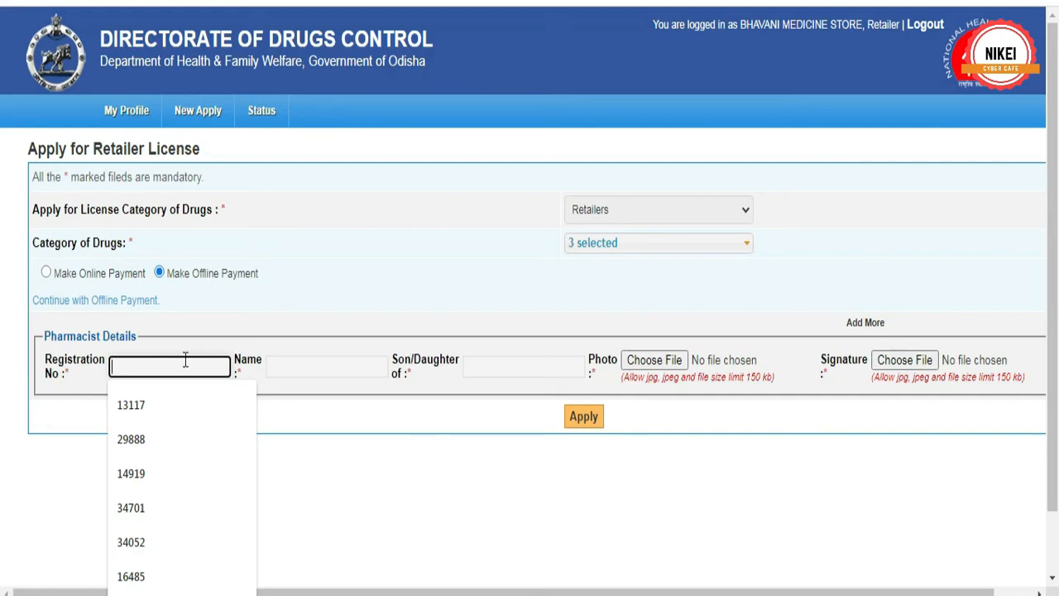
click(299, 373)
click(502, 364)
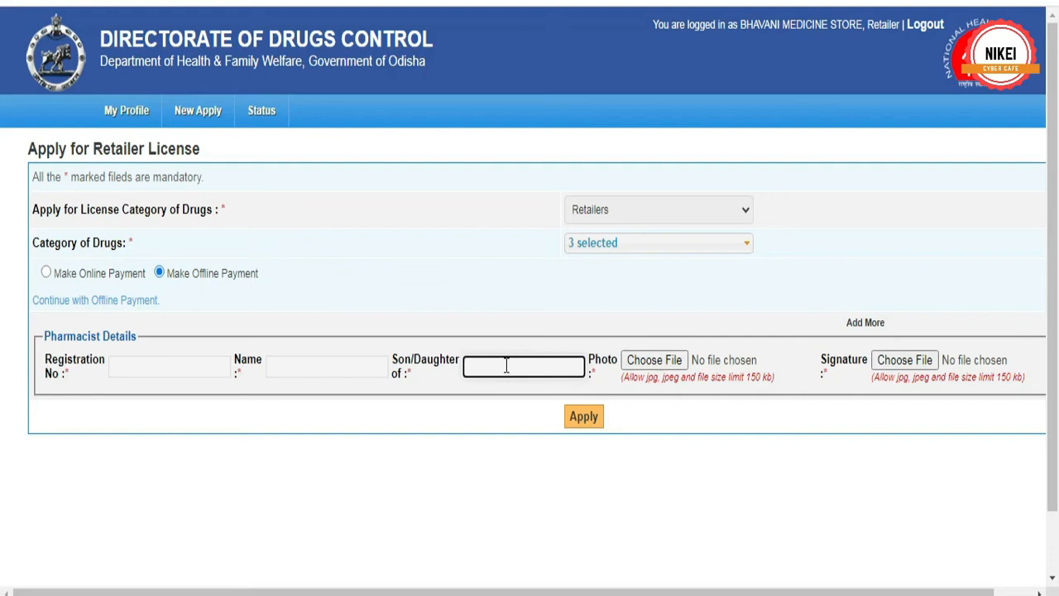
click(653, 364)
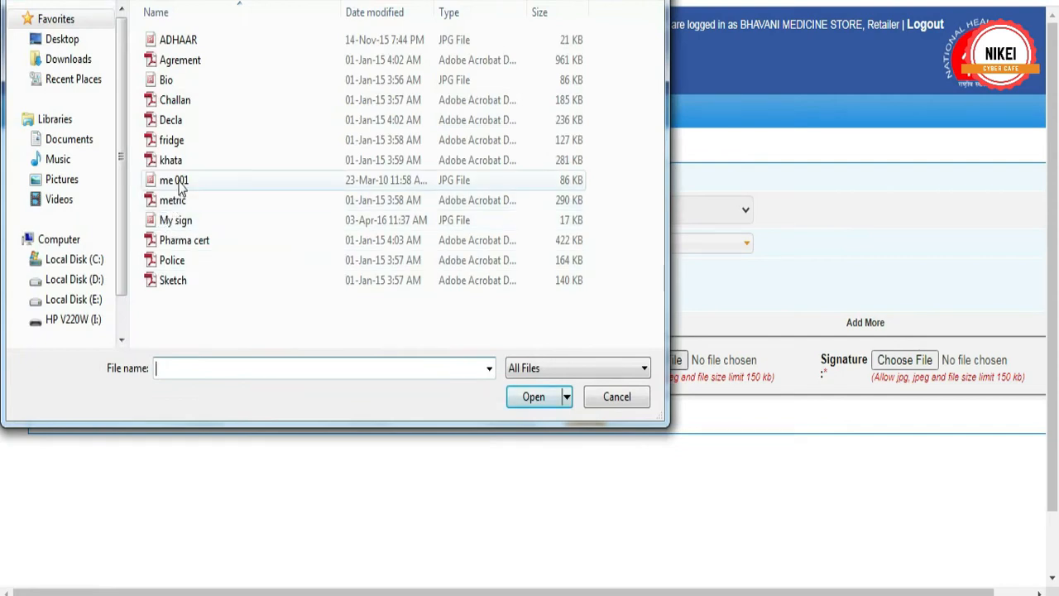
Attach me 001.jpg as the pharmacist photo and My sign.jpg as the signature
click(182, 182)
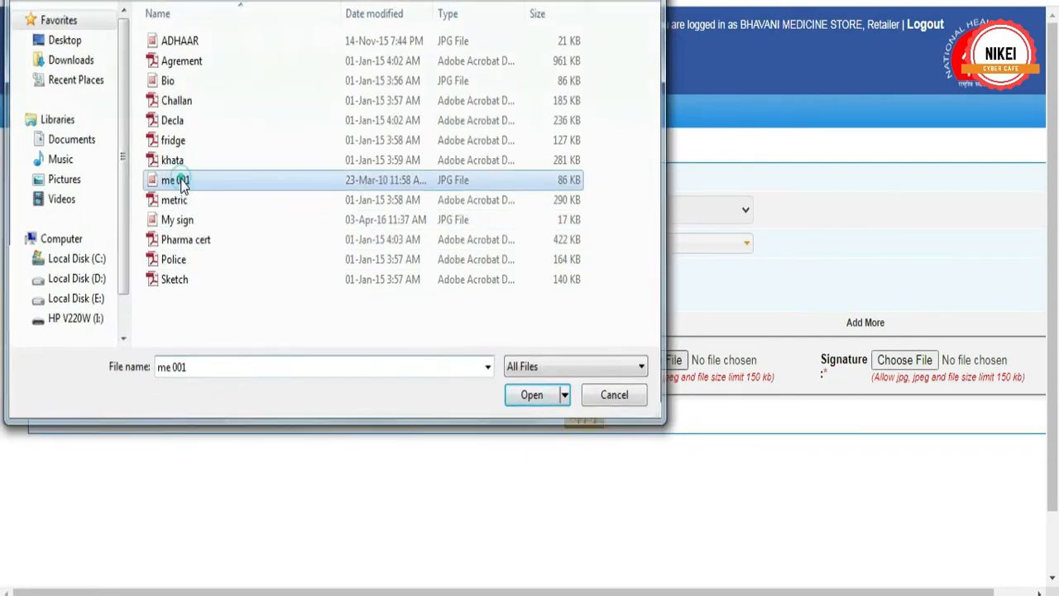
double_click(182, 182)
click(894, 360)
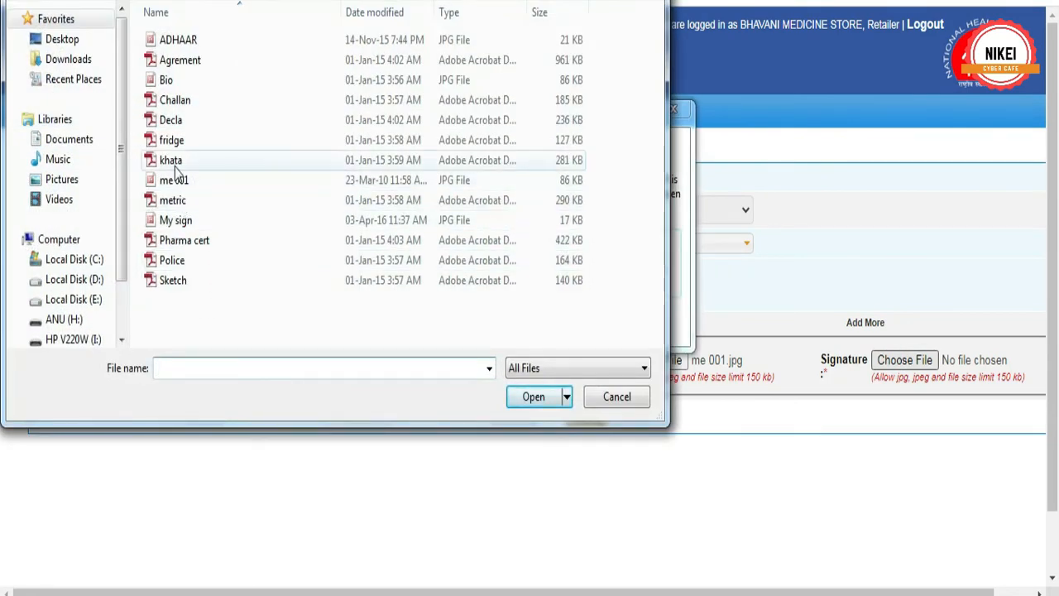
double_click(177, 219)
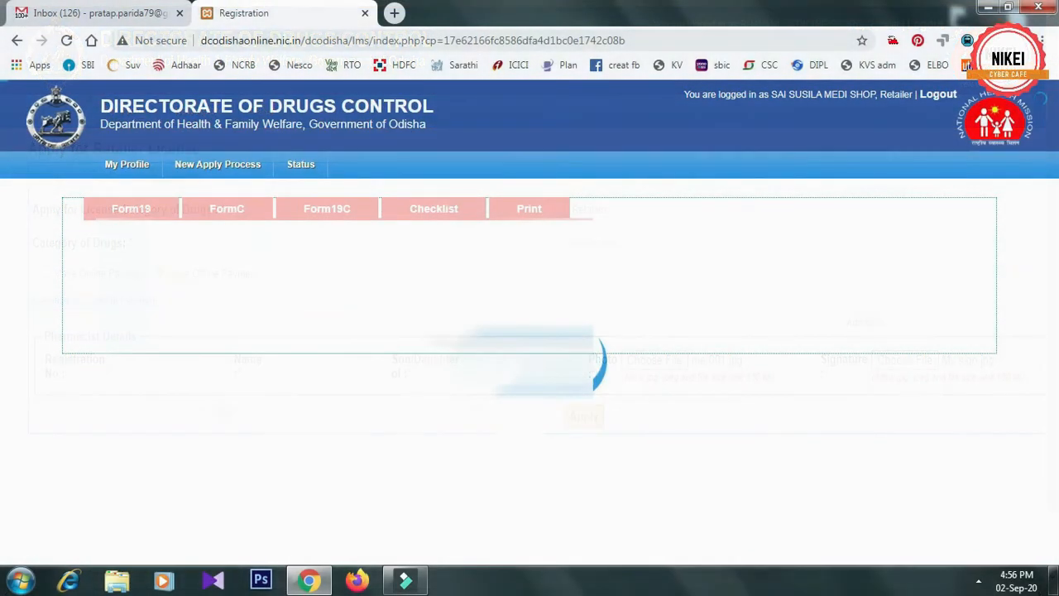
Enter SHOWCASE RECK REFRIGERATOR as special storage accommodation and set the fee to 3000
scroll(529, 323, down, 2)
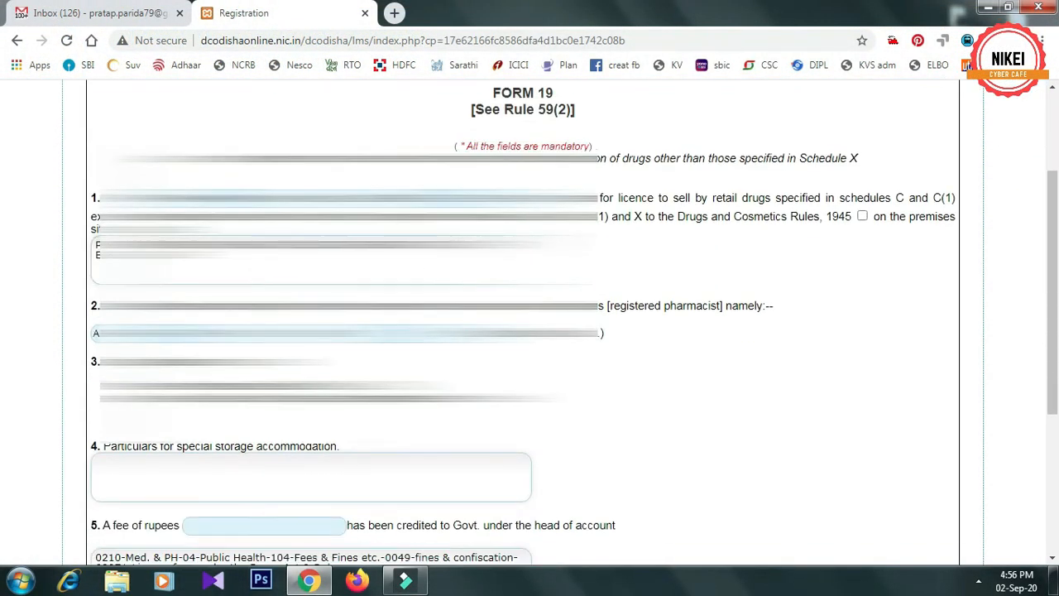
scroll(409, 343, down, 1)
click(181, 394)
scroll(786, 337, up, 3)
scroll(786, 338, down, 2)
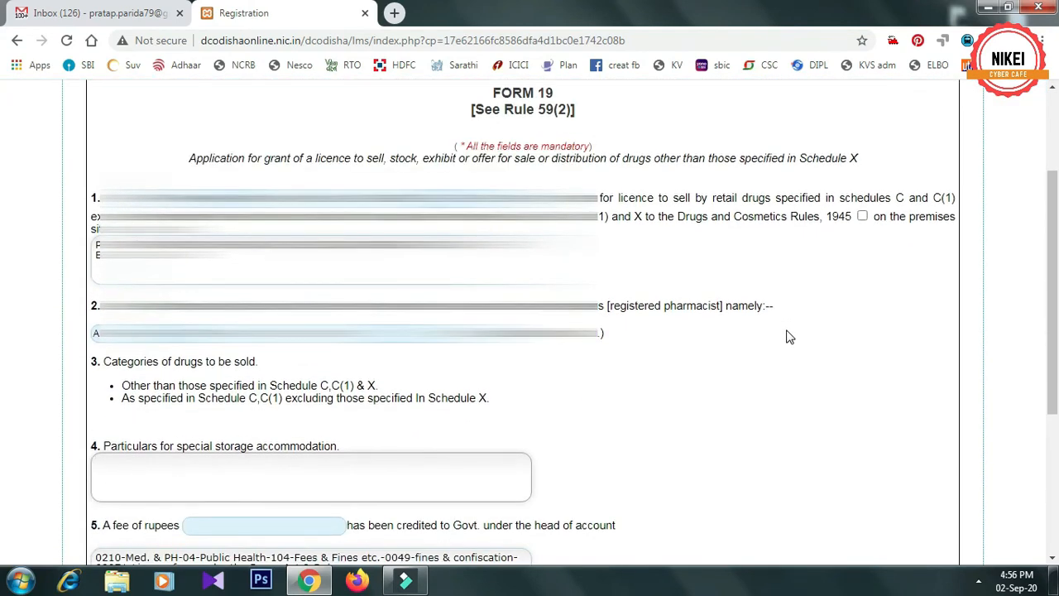
scroll(786, 335, down, 2)
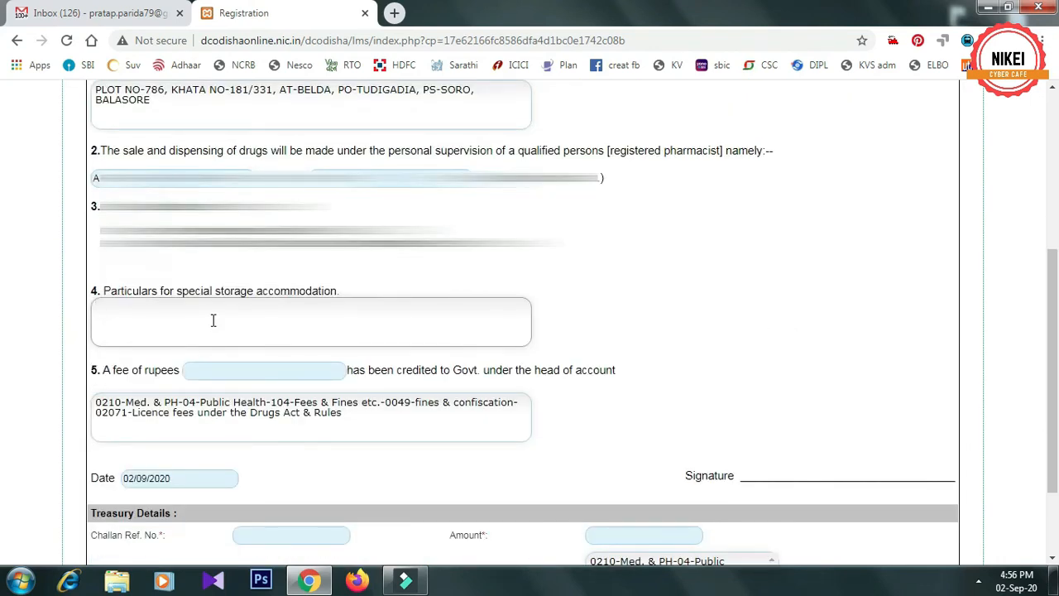
text(showcase)
key(BackSpace)
key(BackSpace)
key(BackSpace)
key(BackSpace)
key(BackSpace)
key(BackSpace)
key(BackSpace)
key(BackSpace)
key(BackSpace)
text(SHOWCASE RECK REFRIGERATOR)
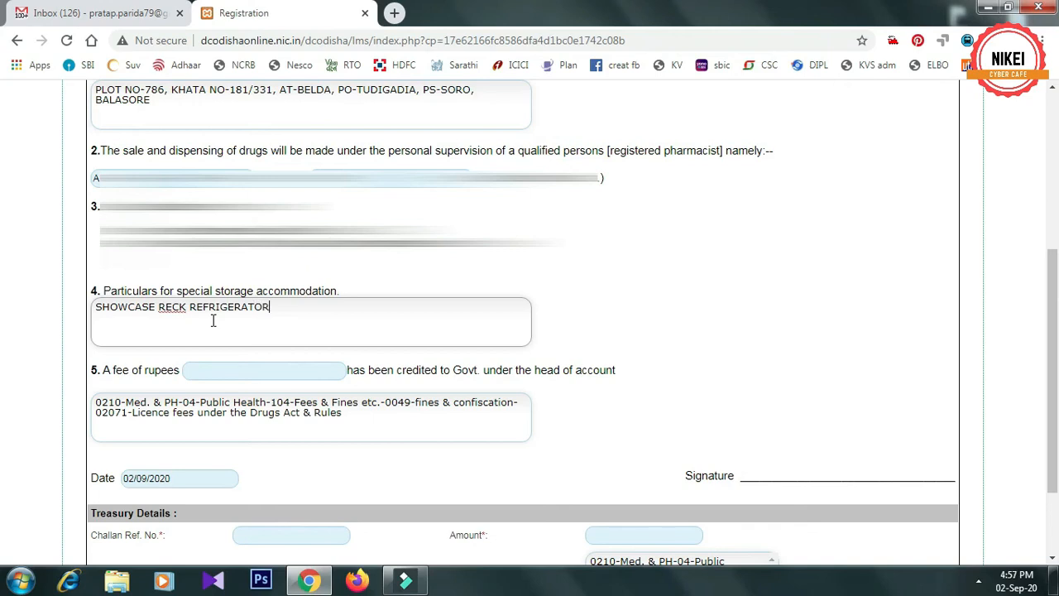
click(256, 365)
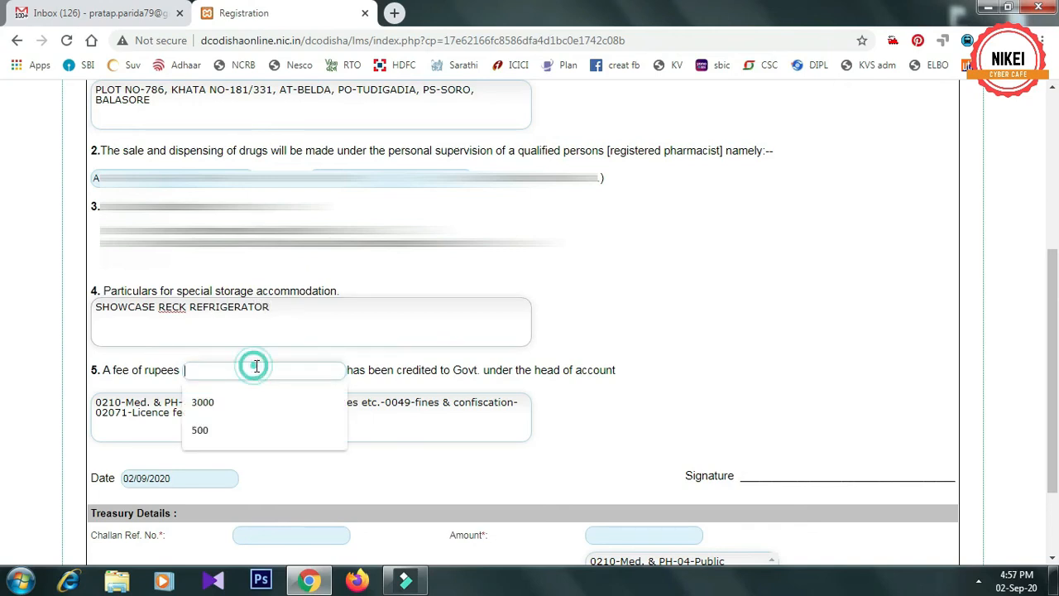
click(248, 403)
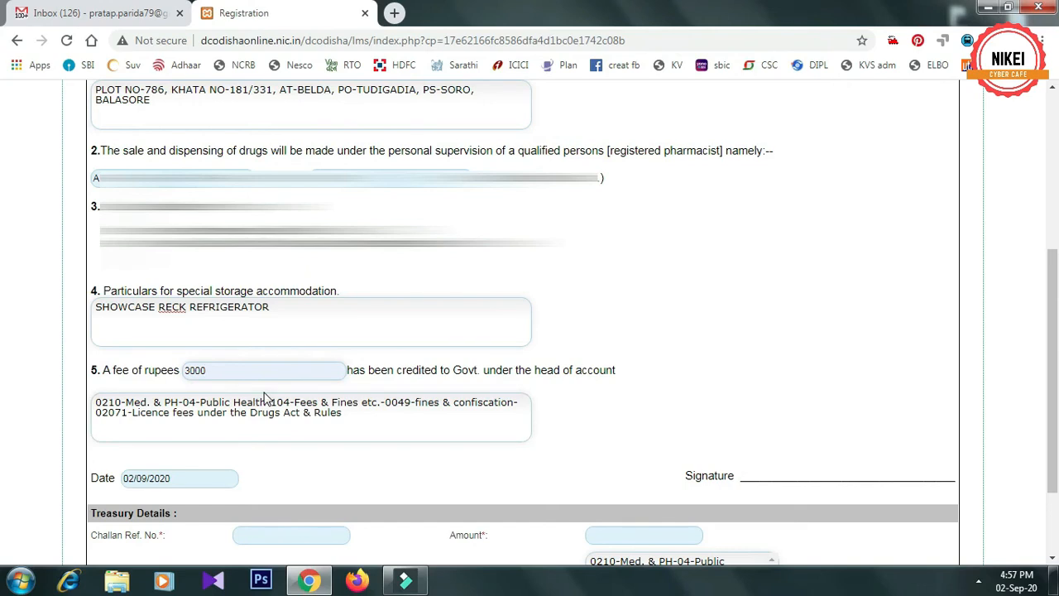
Enter the challan reference and amount 3500, set challan date 27 August 2020, and save Form 19
scroll(265, 397, down, 3)
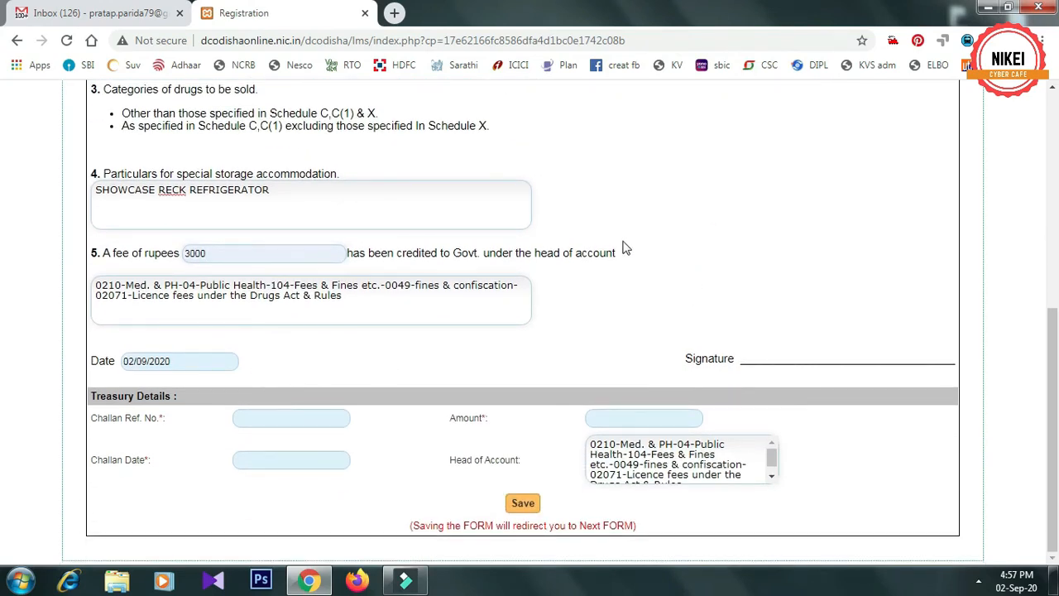
click(277, 419)
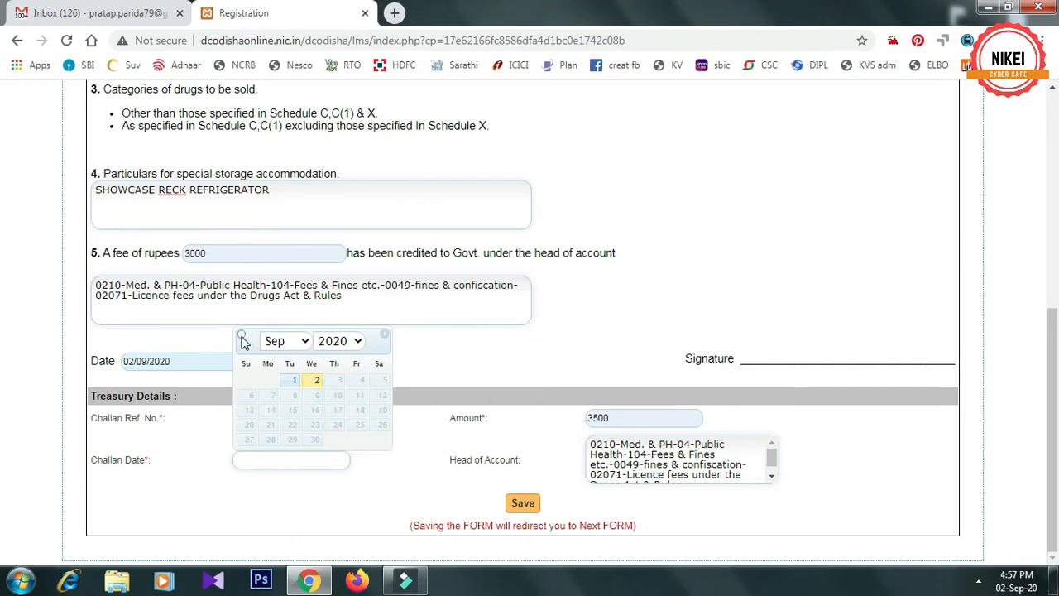
click(280, 342)
click(278, 461)
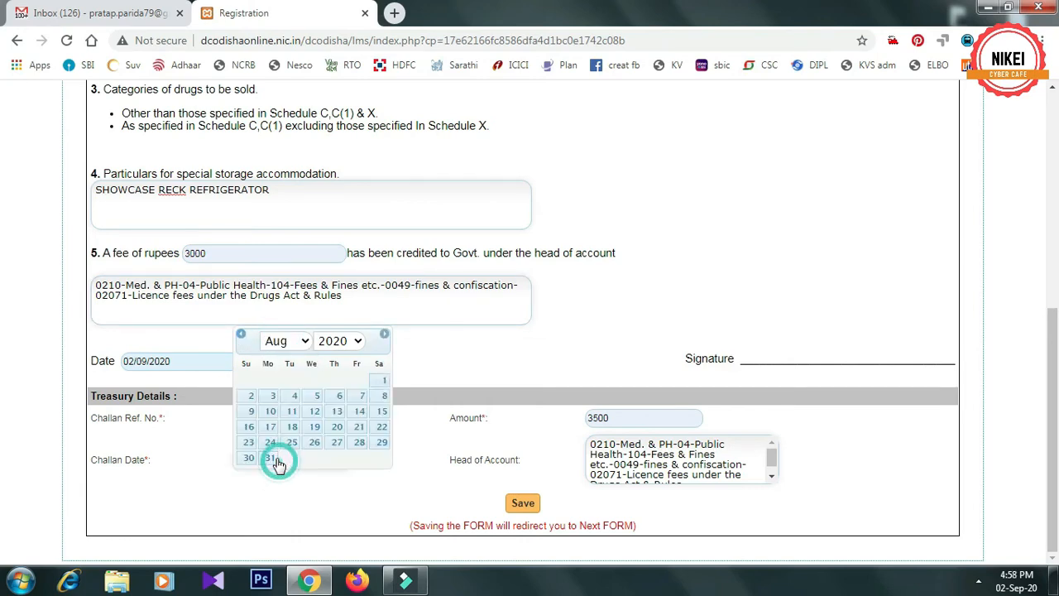
click(359, 444)
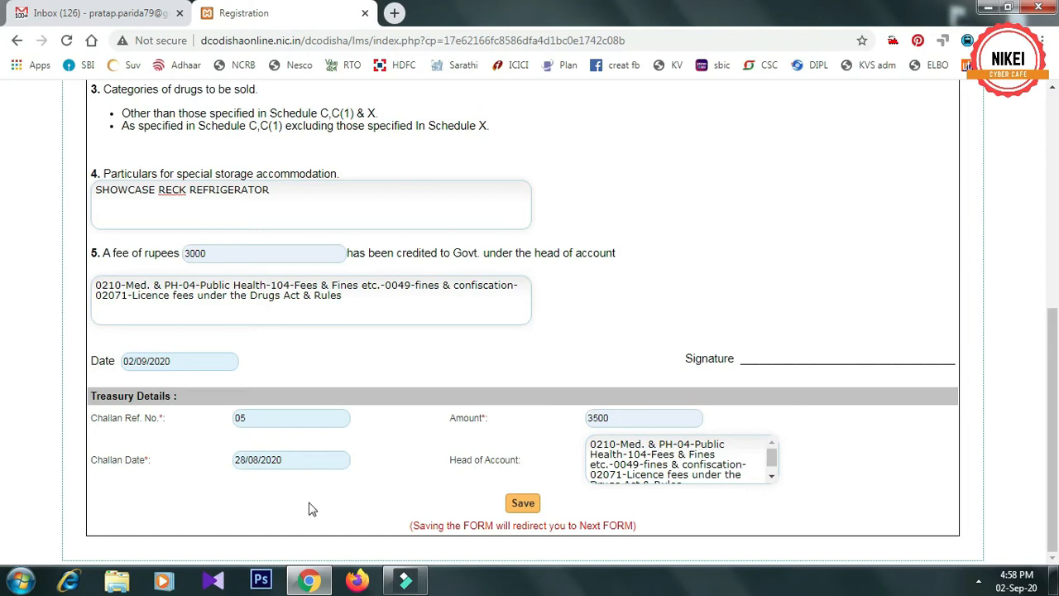
click(302, 460)
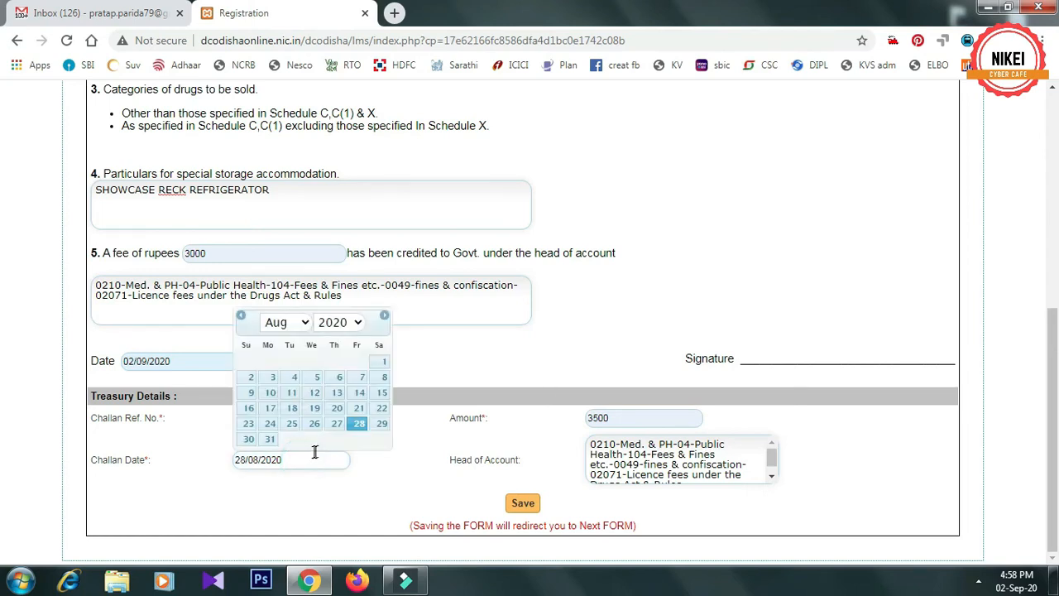
click(337, 425)
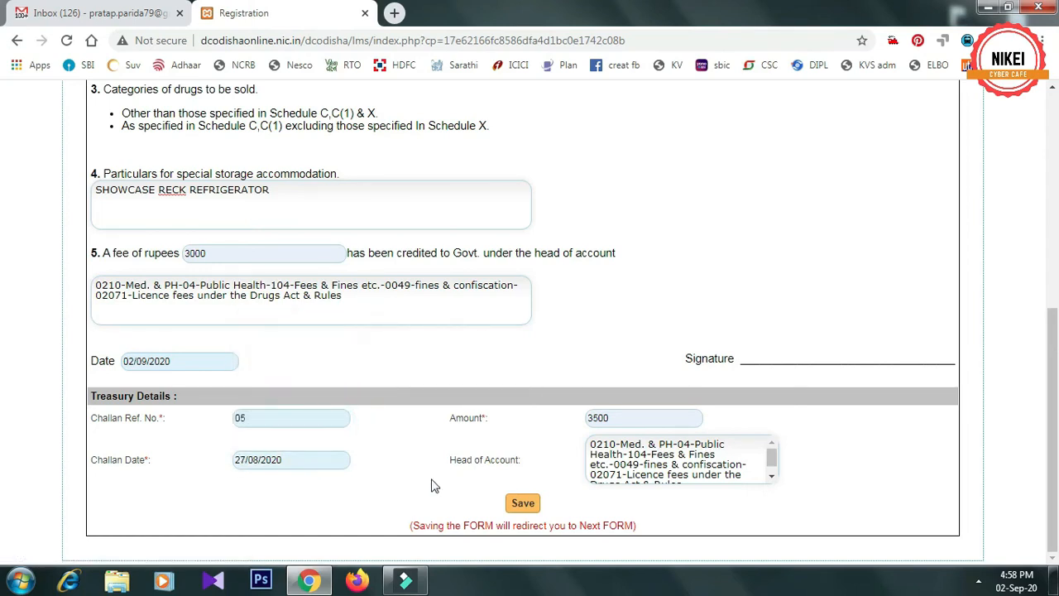
click(522, 503)
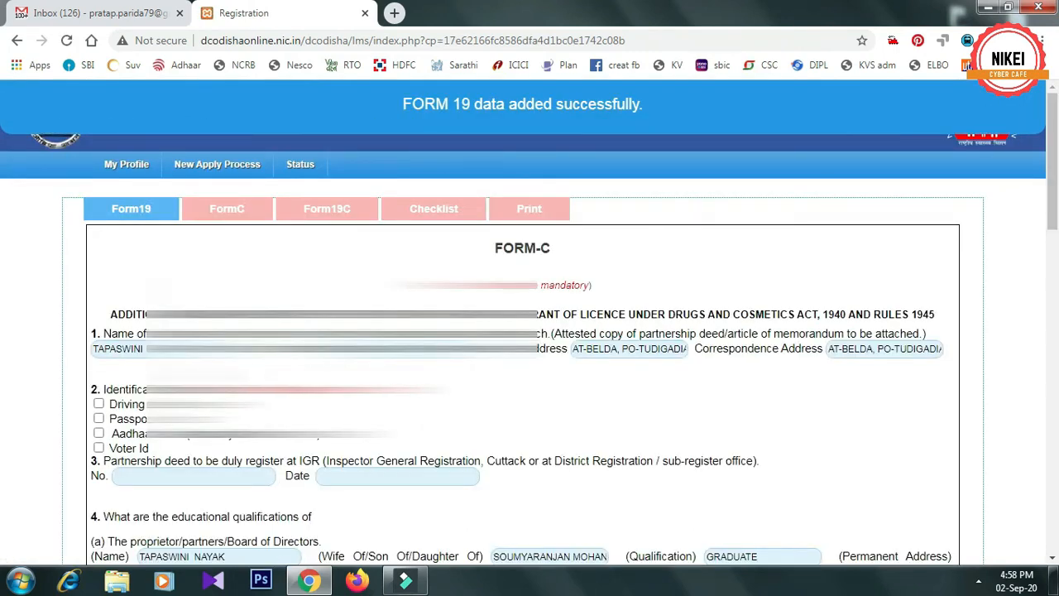
Tick Aadhaar Card as identification proof and enter the applicant's Aadhaar number
click(98, 433)
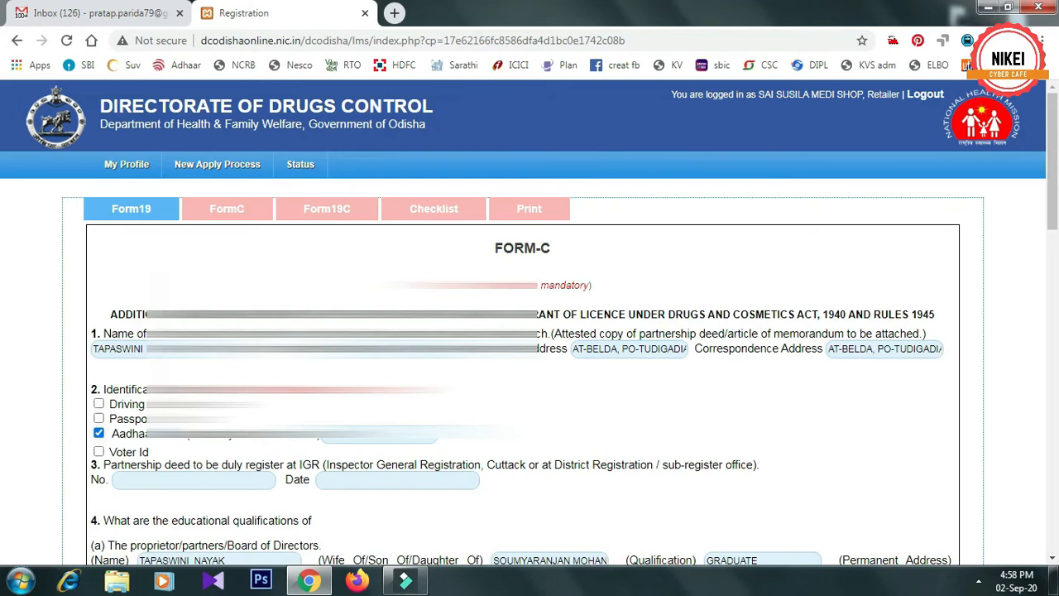
click(377, 436)
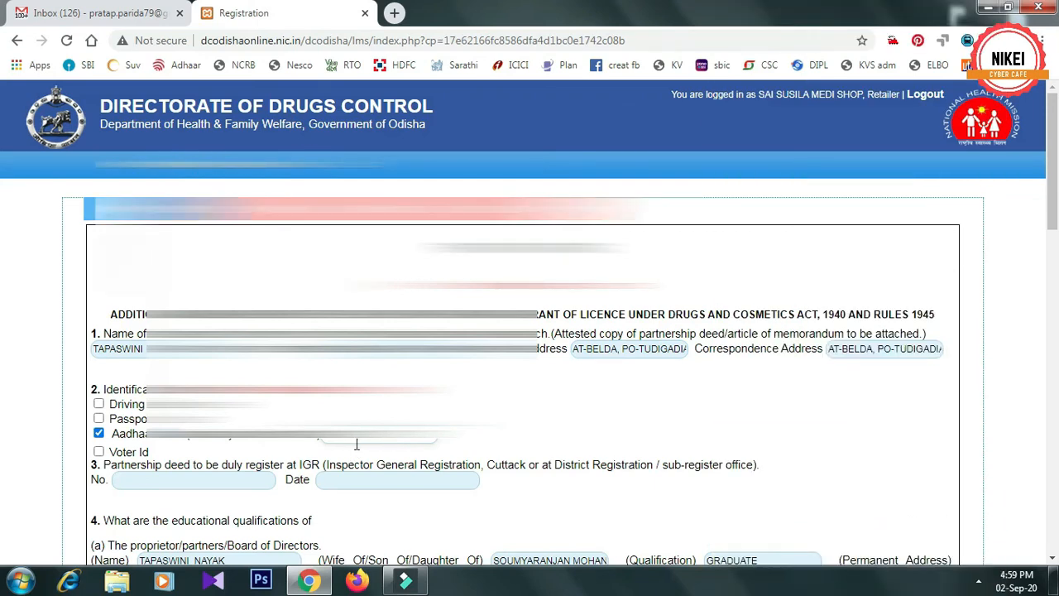
Set the partnership deed number to NA and answer YES to items 4(c) and 4(d)
scroll(352, 450, down, 2)
click(193, 324)
text(NA)
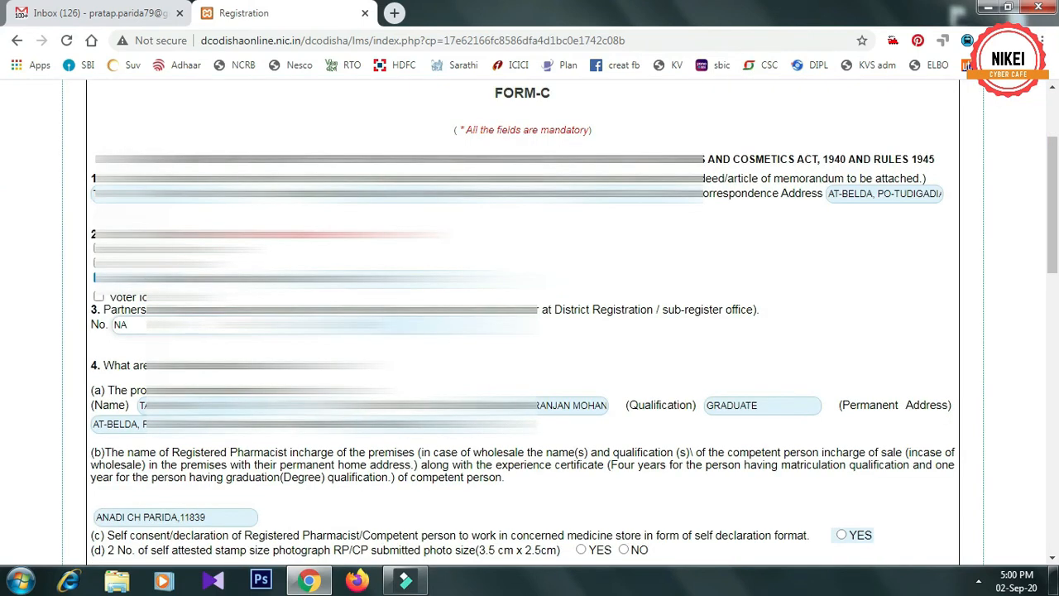
key(Tab)
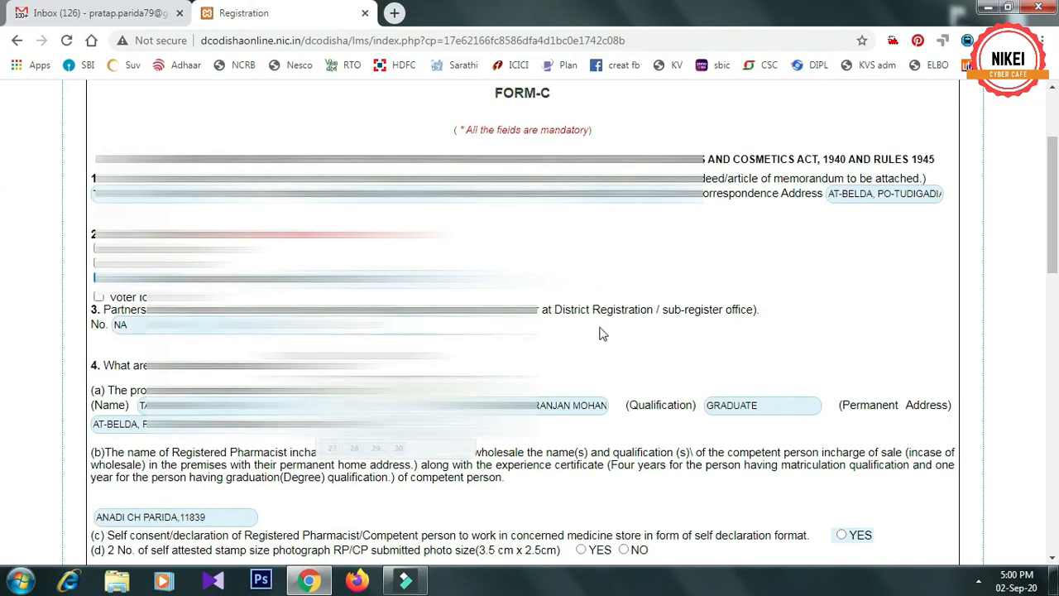
scroll(591, 331, down, 2)
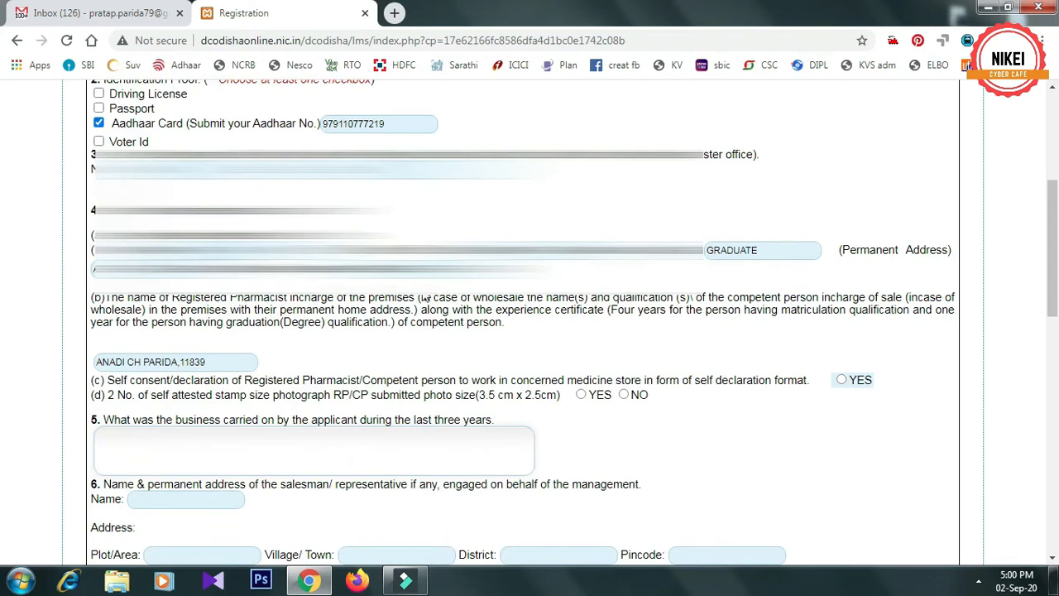
scroll(512, 356, down, 1)
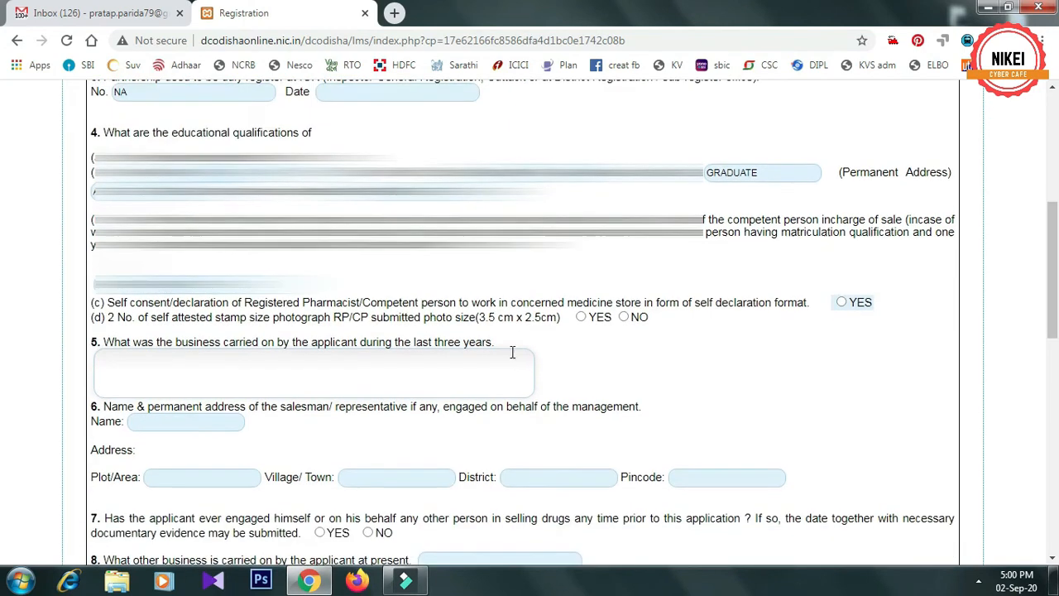
click(842, 302)
click(581, 317)
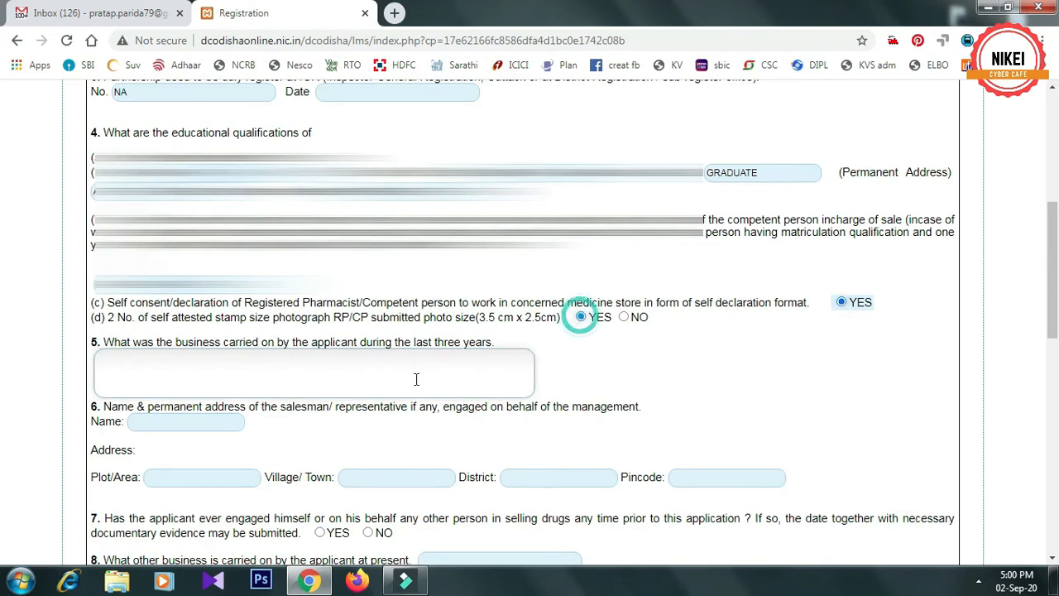
Answer question 5 with NOTHING and fill the salesman's name and Plot/Area with NA
click(294, 366)
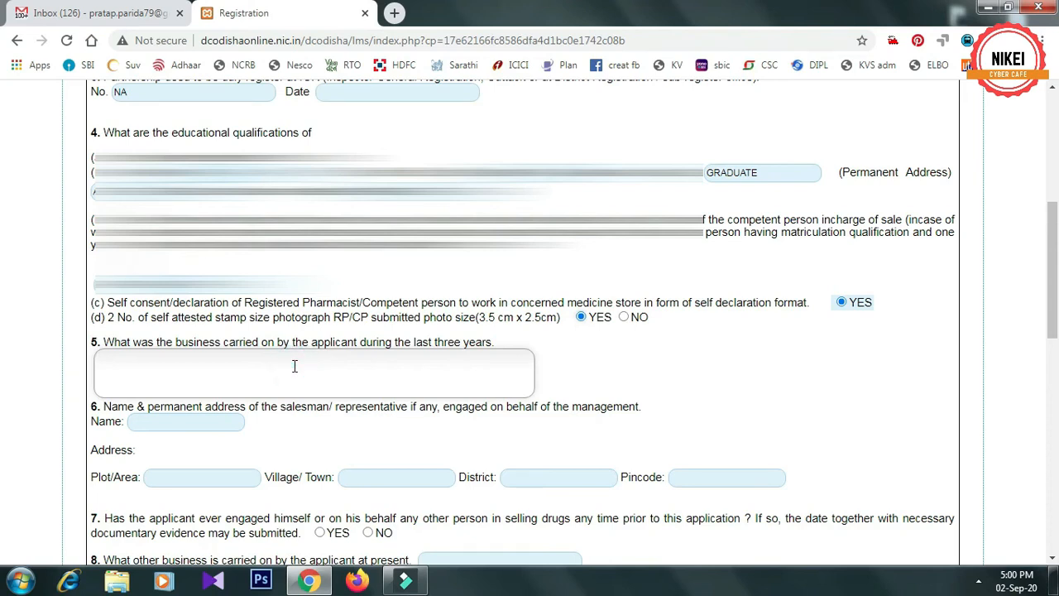
text(NOTHING)
scroll(263, 352, down, 3)
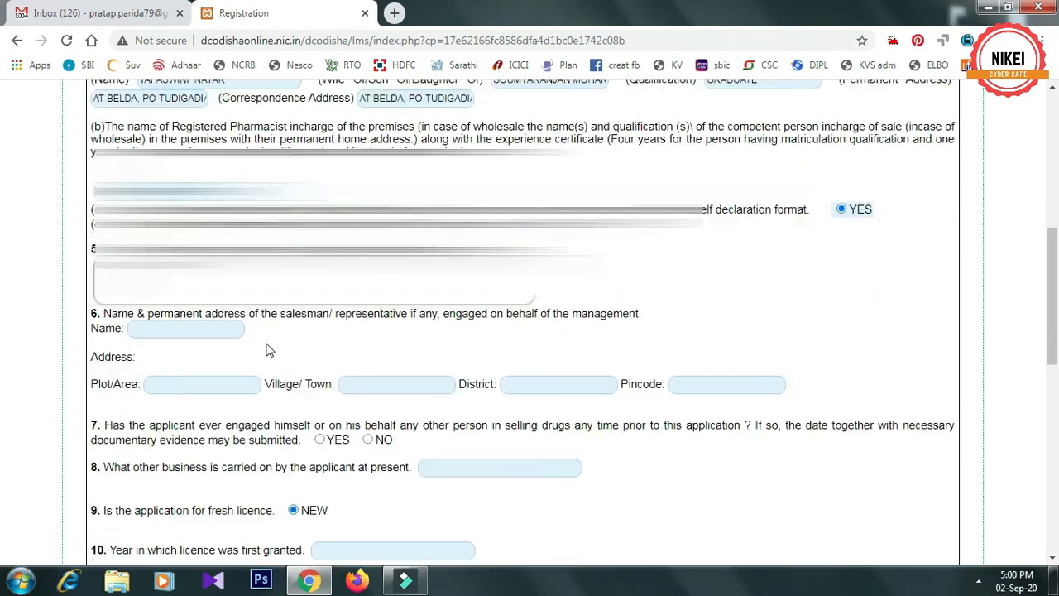
scroll(529, 331, up, 1)
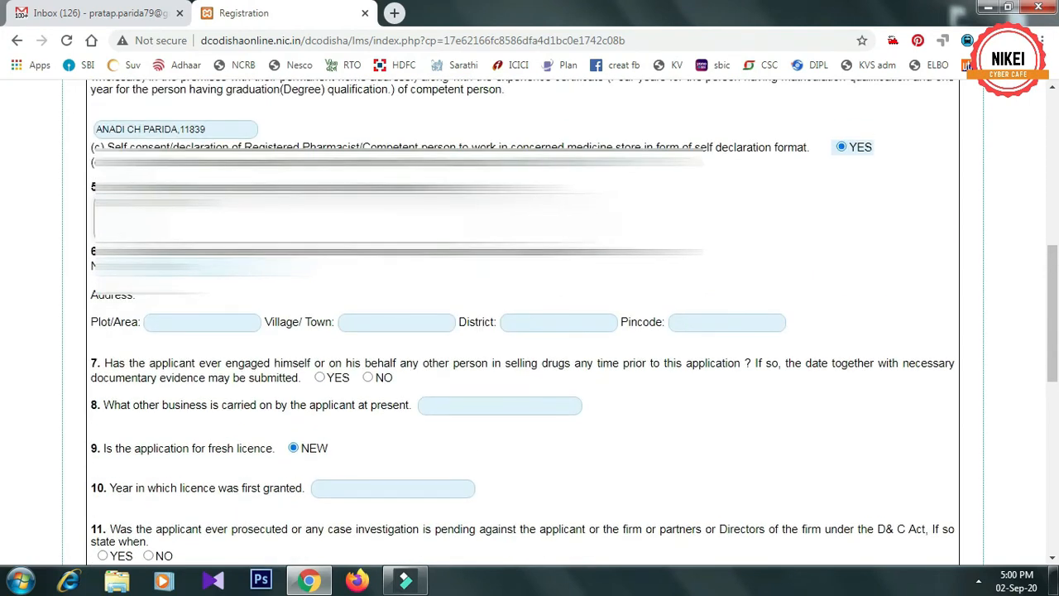
click(208, 267)
text(SA)
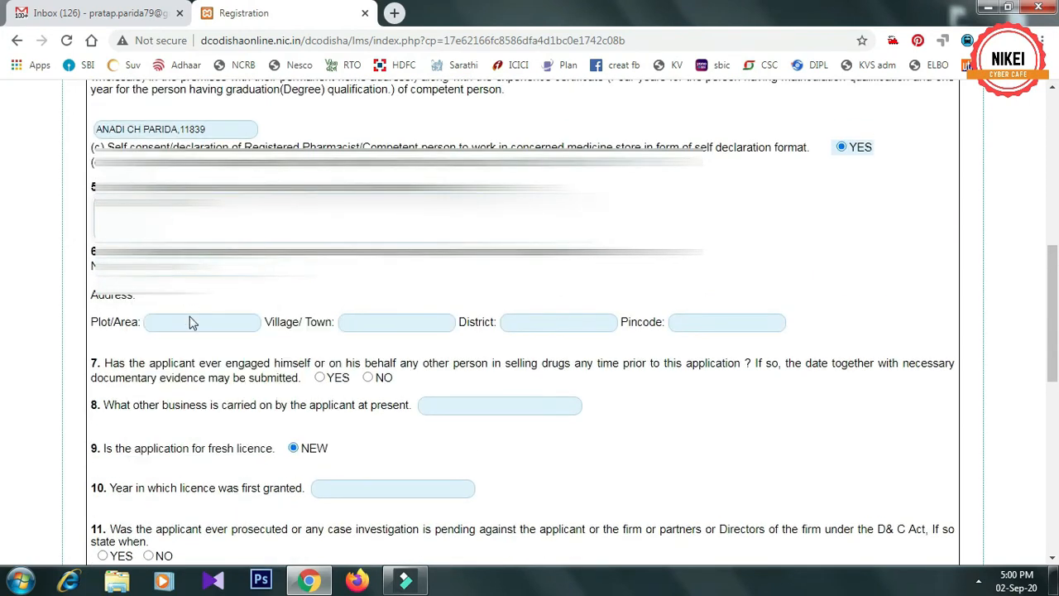
click(190, 321)
click(193, 349)
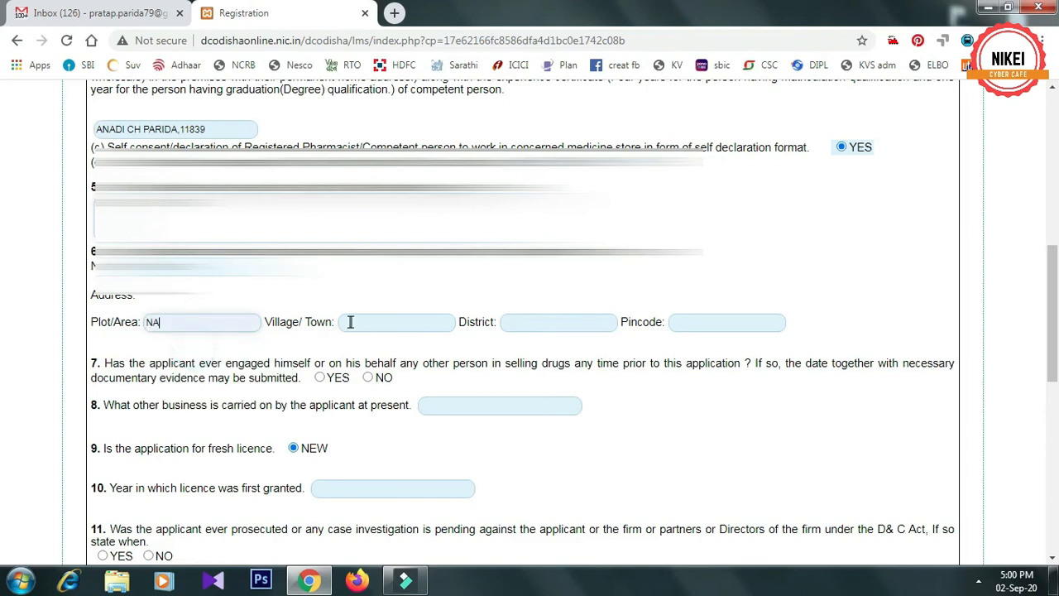
Fill the salesman's Village/Town and District with NA and pincode with 0
click(351, 321)
text(NA)
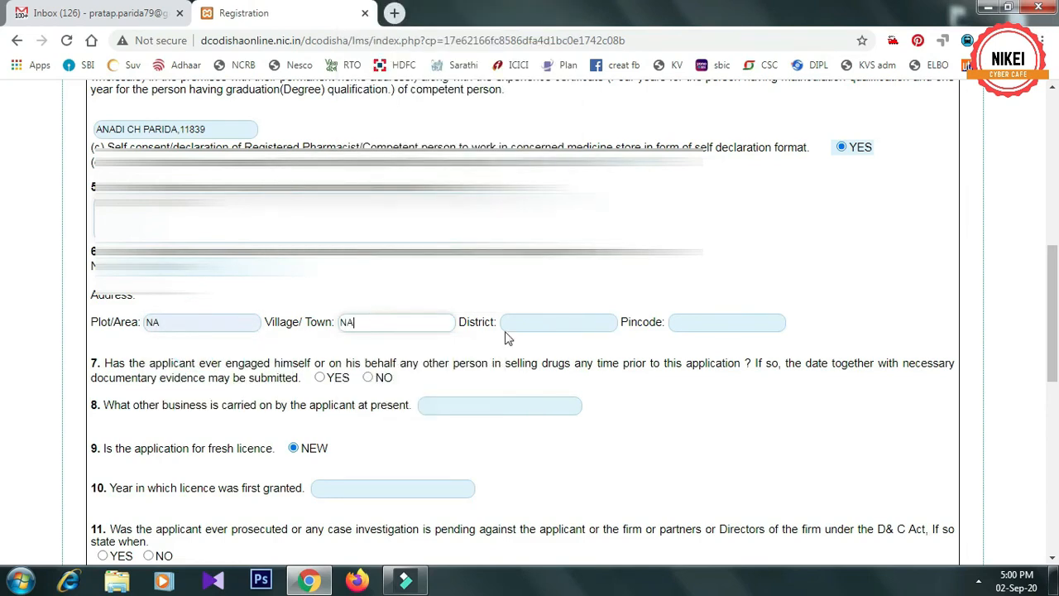
click(524, 323)
text(NA)
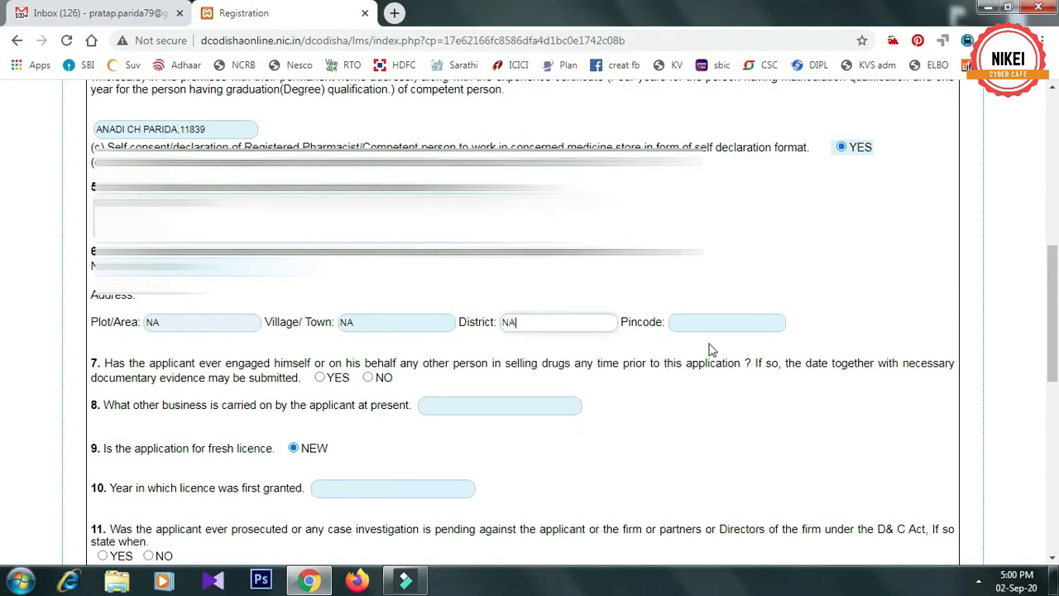
click(710, 322)
text(0)
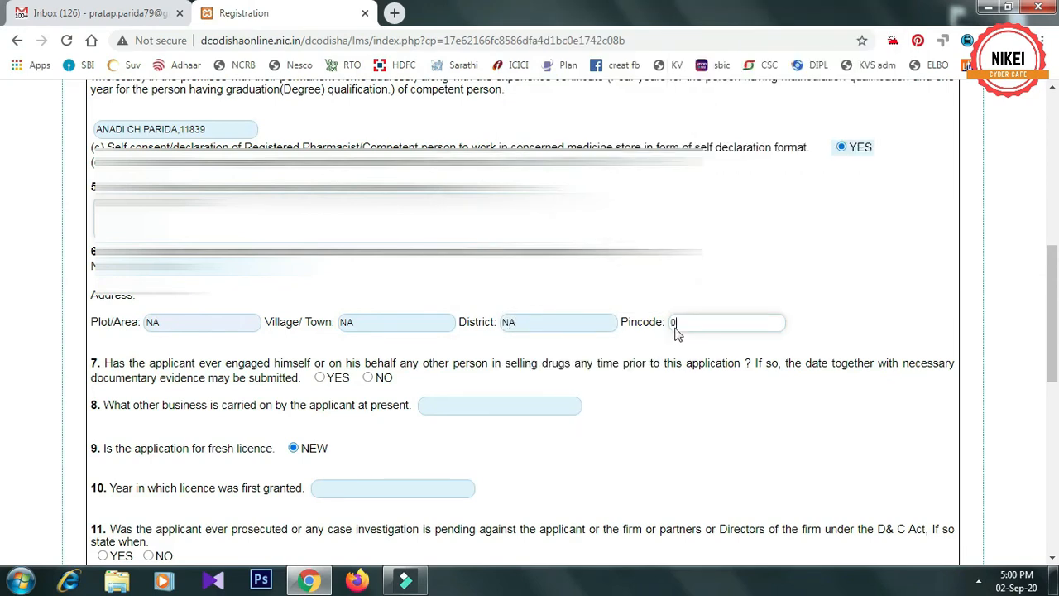
click(708, 267)
Answer question 7 NO, question 8 NOTHING, and question 10 DOES NOT REQUIRED
scroll(708, 269, down, 1)
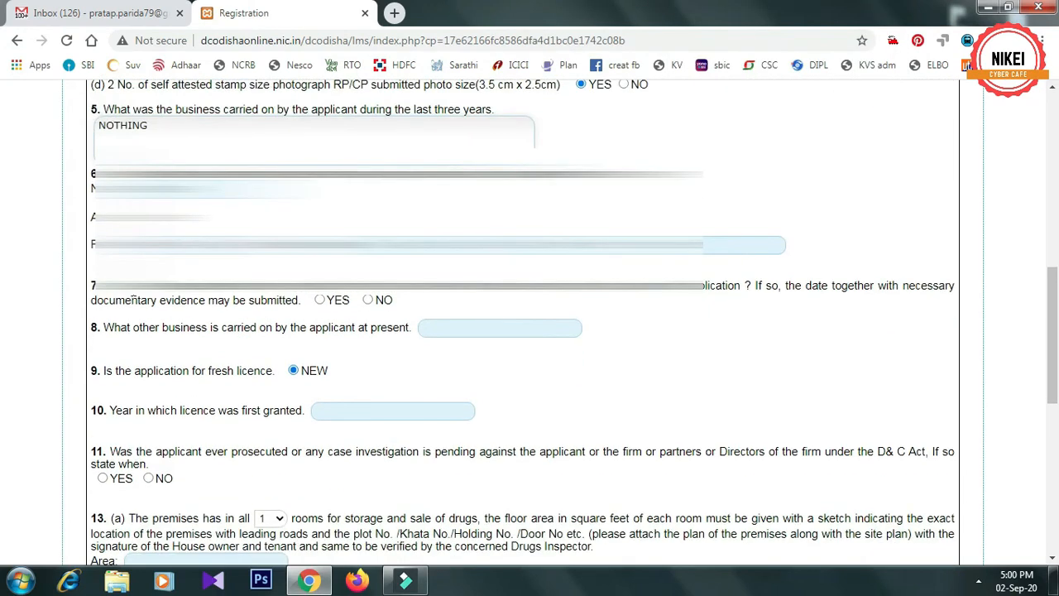
click(367, 301)
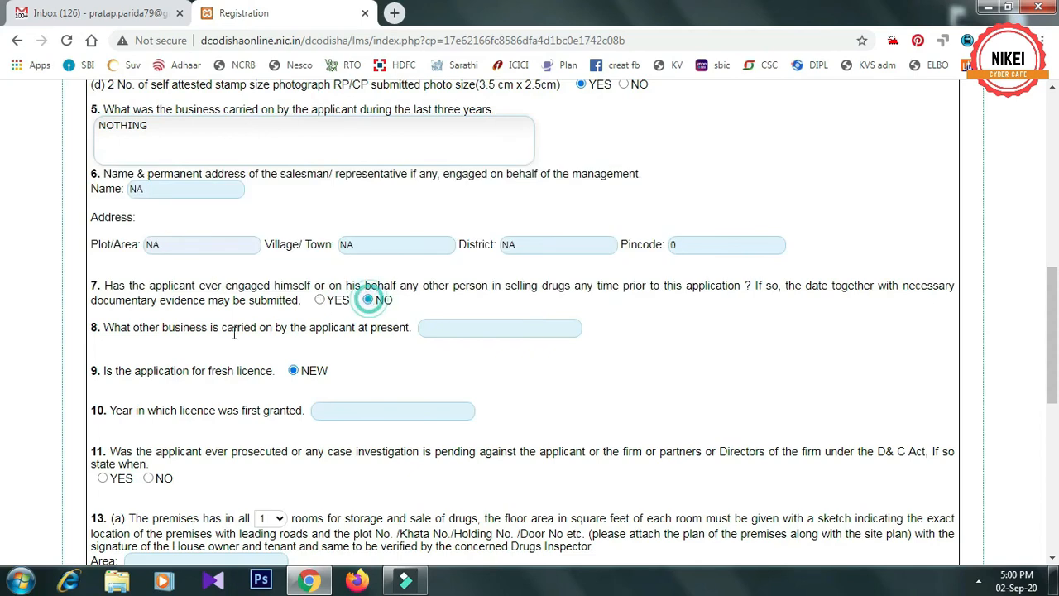
click(496, 332)
text(NOTH)
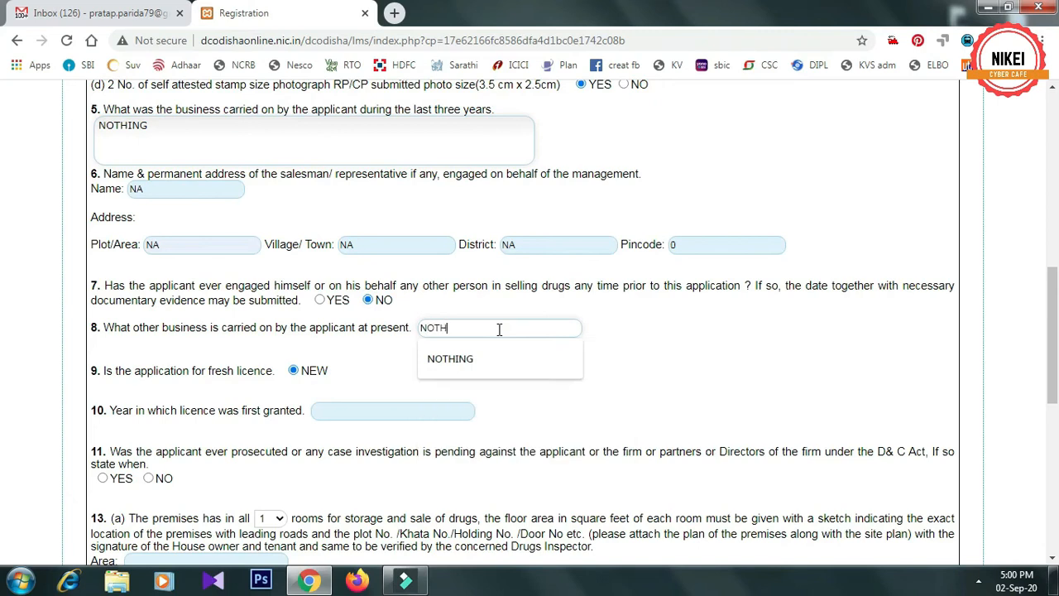
text(ING)
click(493, 355)
click(389, 411)
click(386, 443)
Answer NO to prosecution question 11 and set the premises area to 120 SQ FT
scroll(386, 442, down, 3)
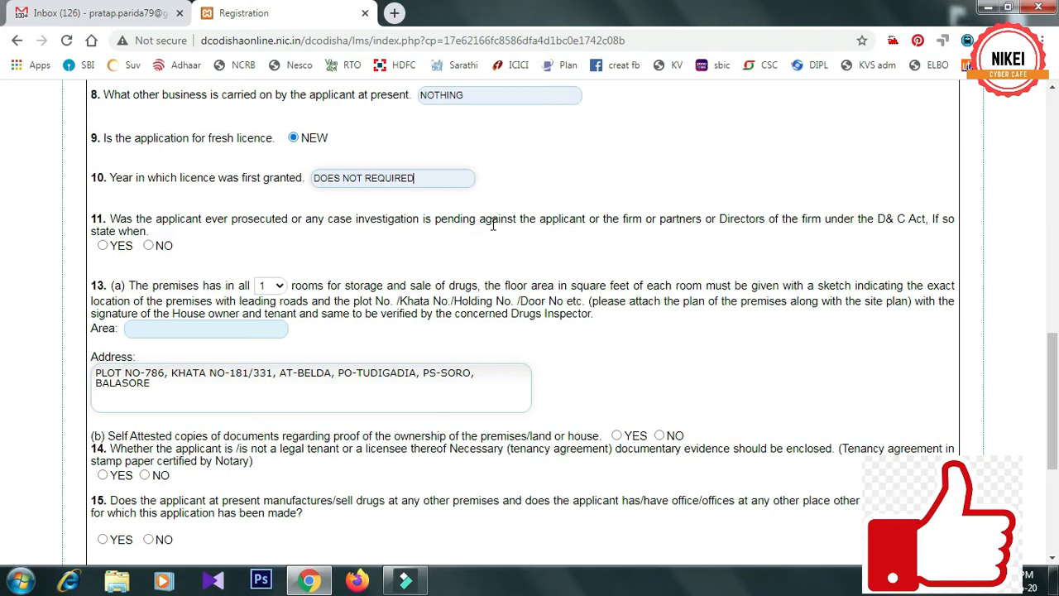
click(149, 245)
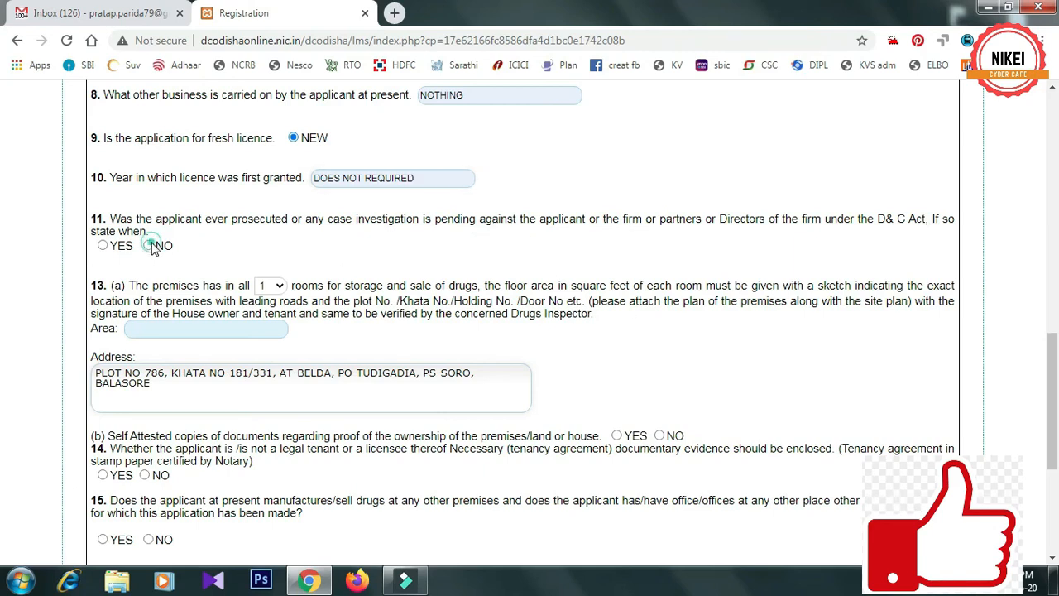
click(179, 331)
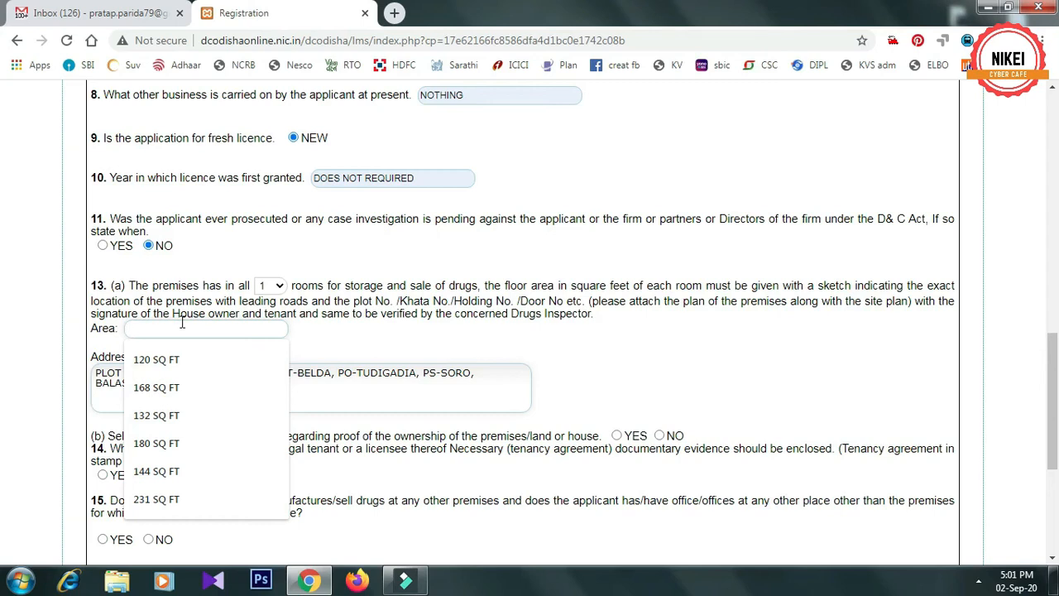
text(1)
click(155, 361)
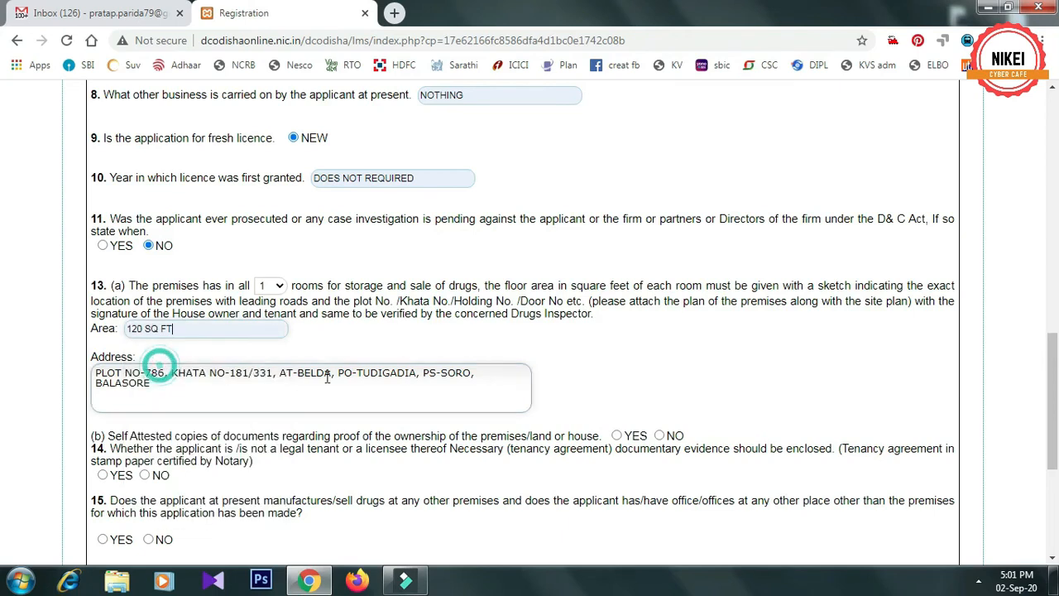
scroll(401, 341, down, 1)
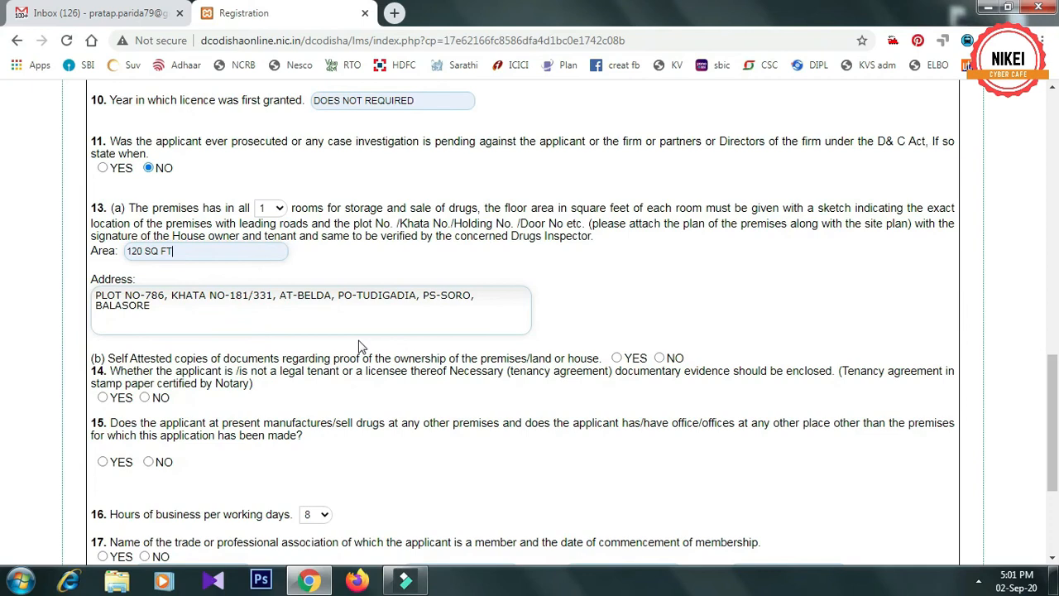
scroll(360, 346, down, 1)
Answer YES to items 13(b) and 14, and NO to item 15
click(616, 280)
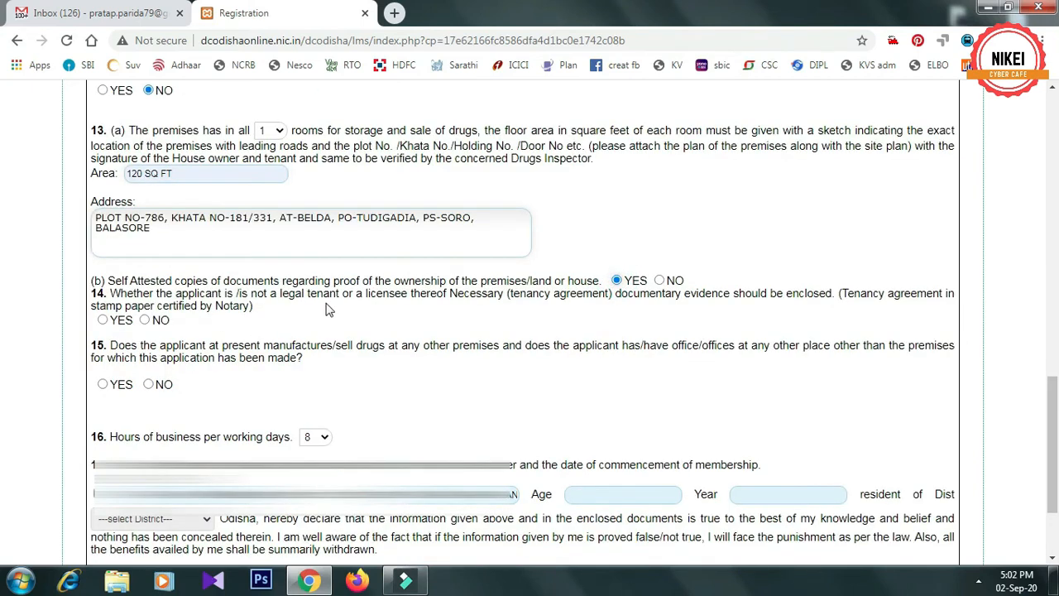
click(103, 320)
click(148, 384)
scroll(149, 383, down, 2)
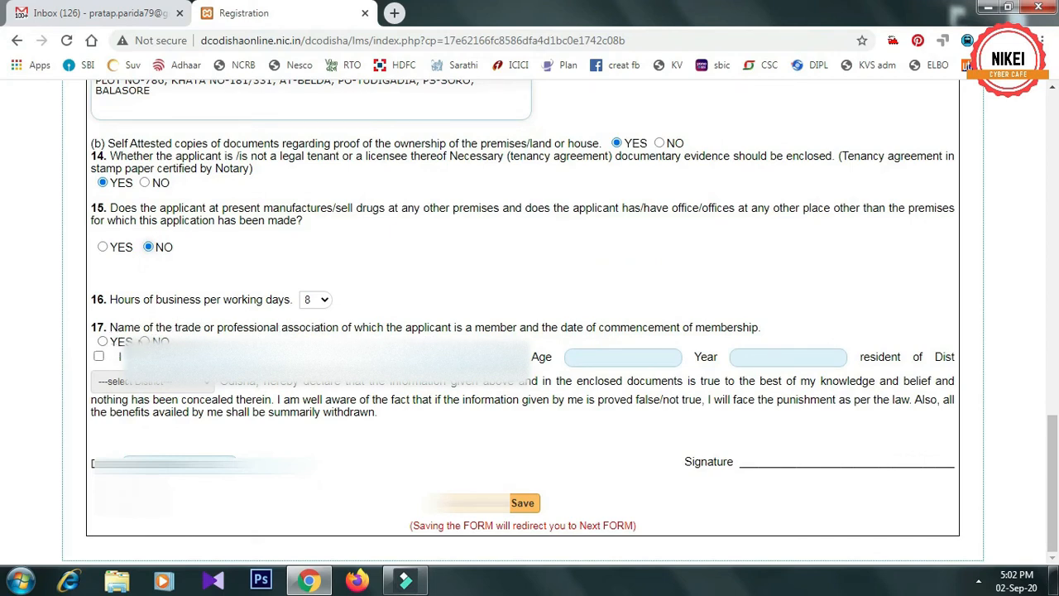
Tick the applicant's declaration with Balasore as district and save Form C
click(98, 355)
click(151, 386)
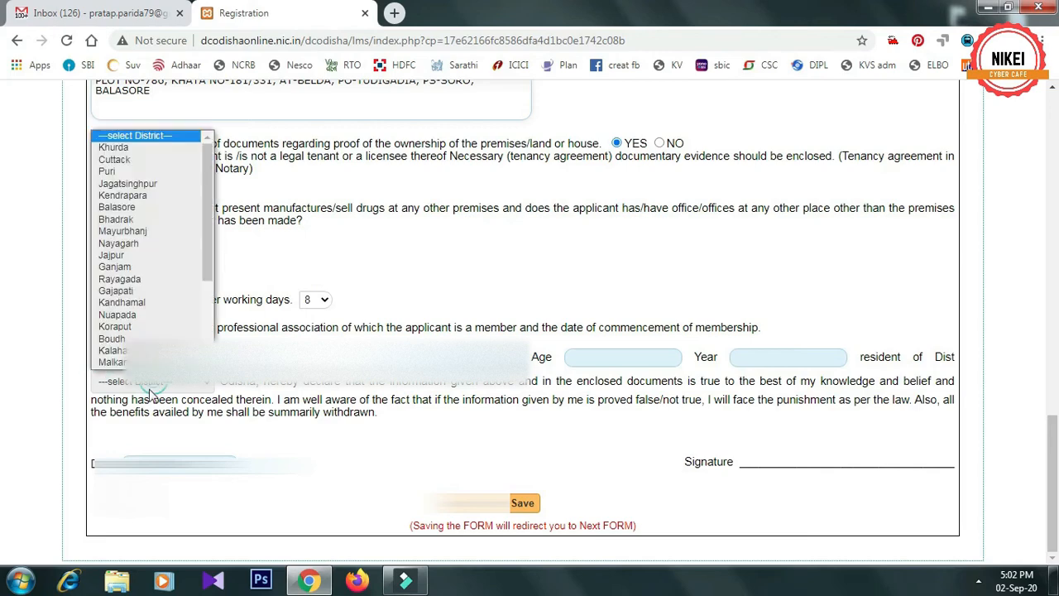
click(130, 207)
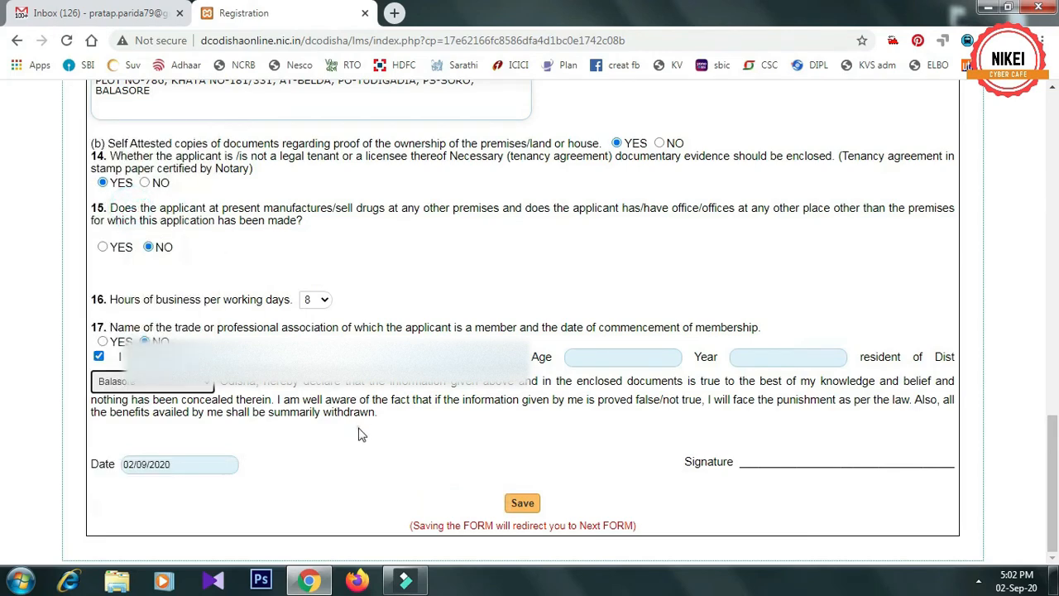
scroll(415, 437, up, 8)
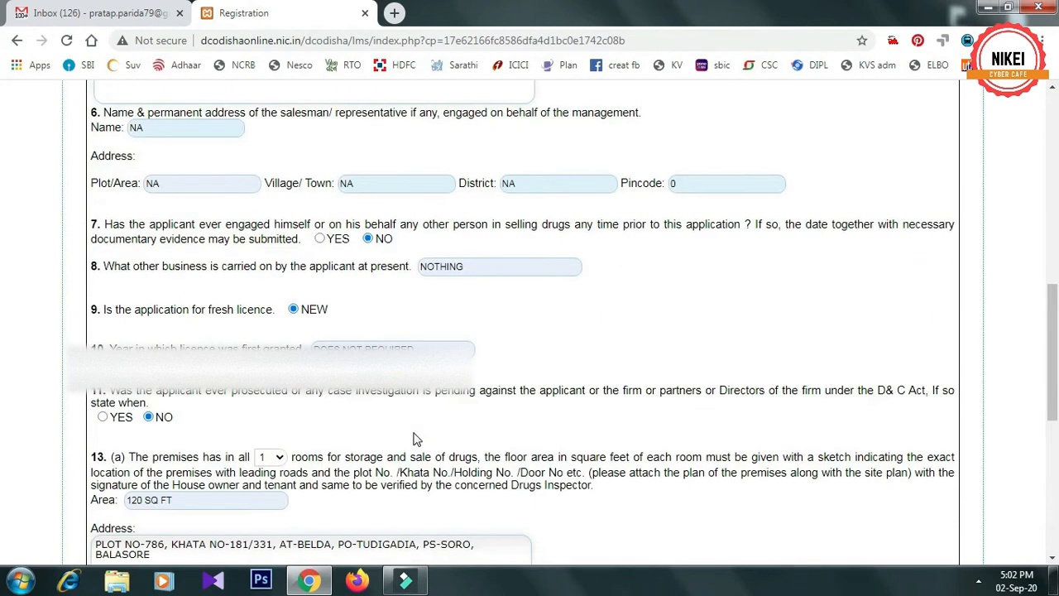
scroll(415, 437, up, 1)
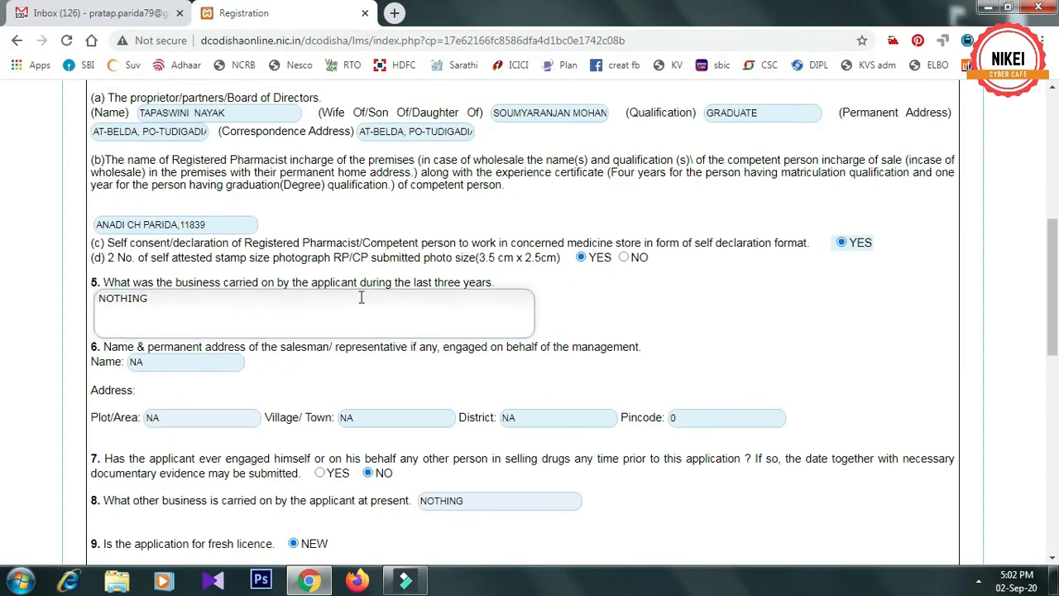
scroll(236, 267, up, 3)
scroll(281, 273, up, 3)
scroll(284, 306, down, 3)
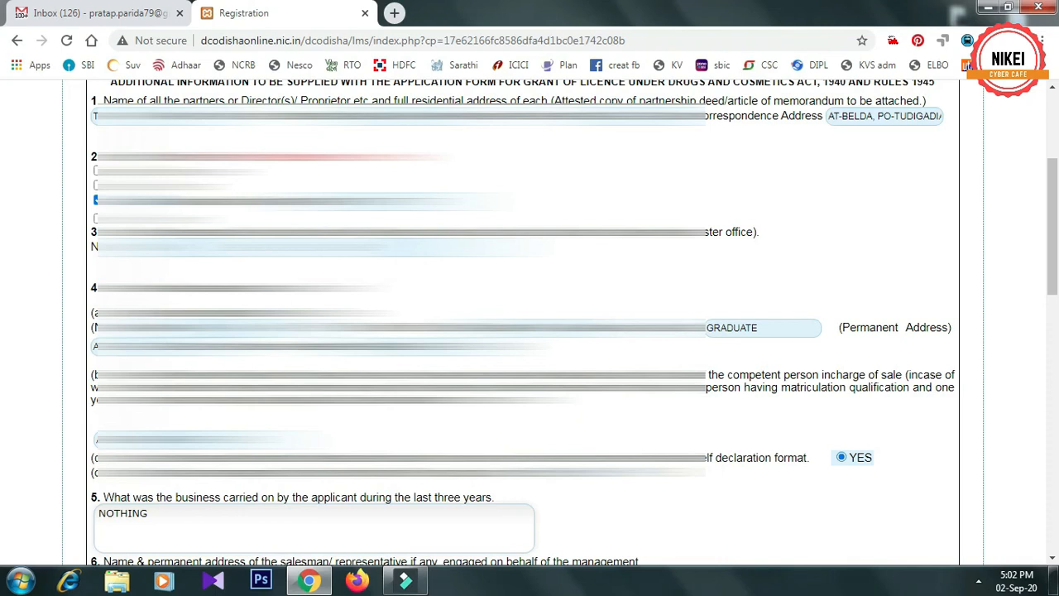
scroll(530, 323, down, 1)
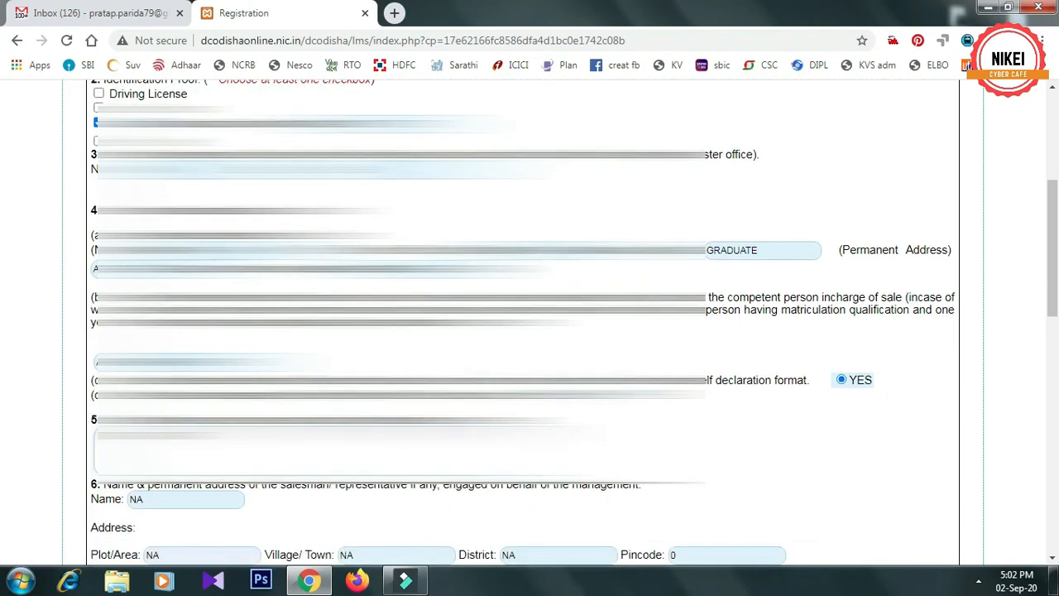
scroll(522, 463, down, 5)
click(522, 502)
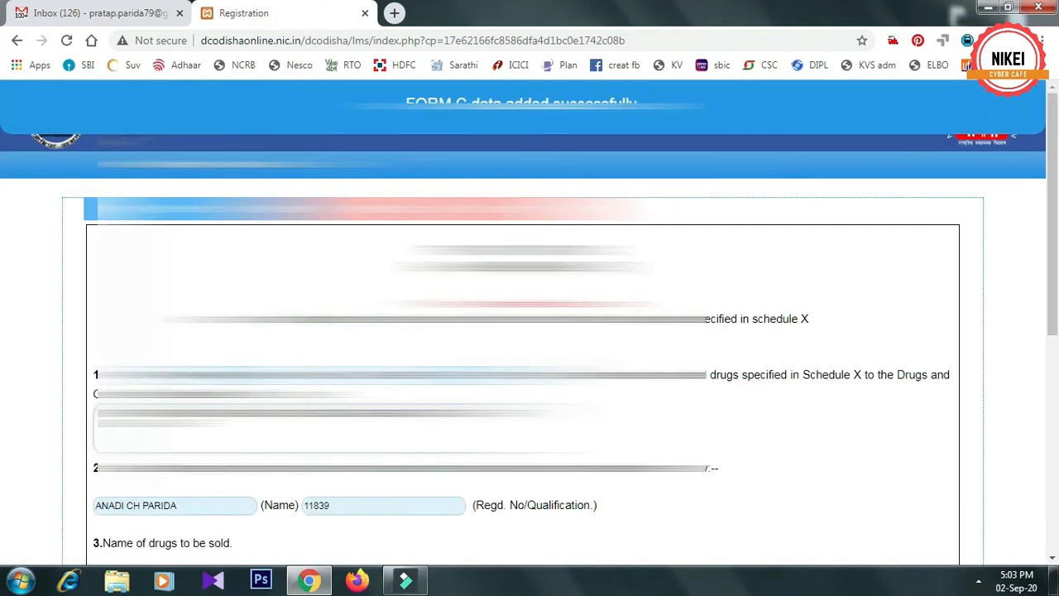
Save Form 19C with its 500 rupee fee to register the application
scroll(529, 331, down, 1)
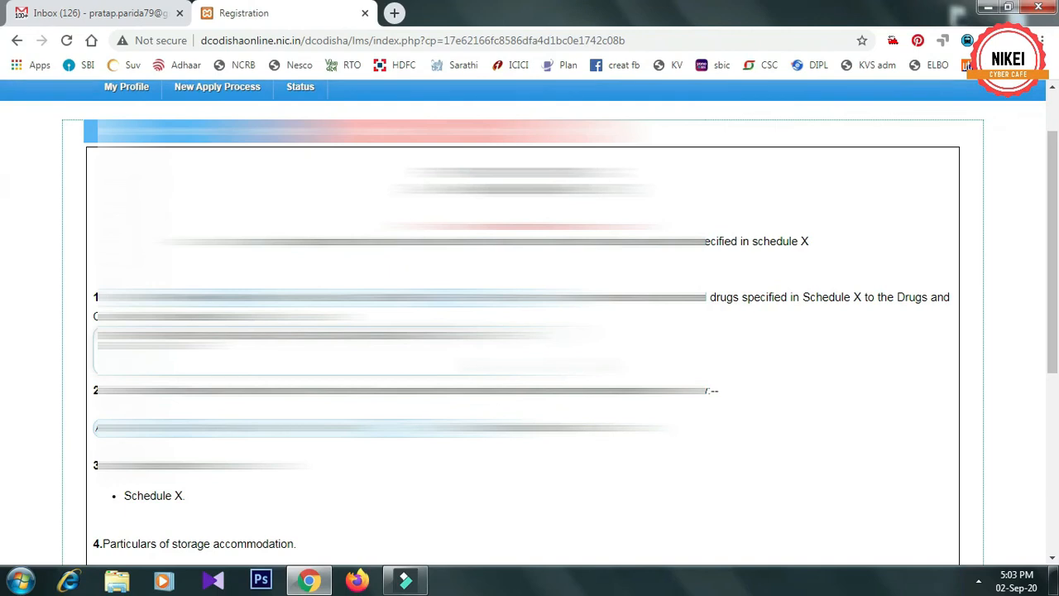
scroll(529, 331, down, 8)
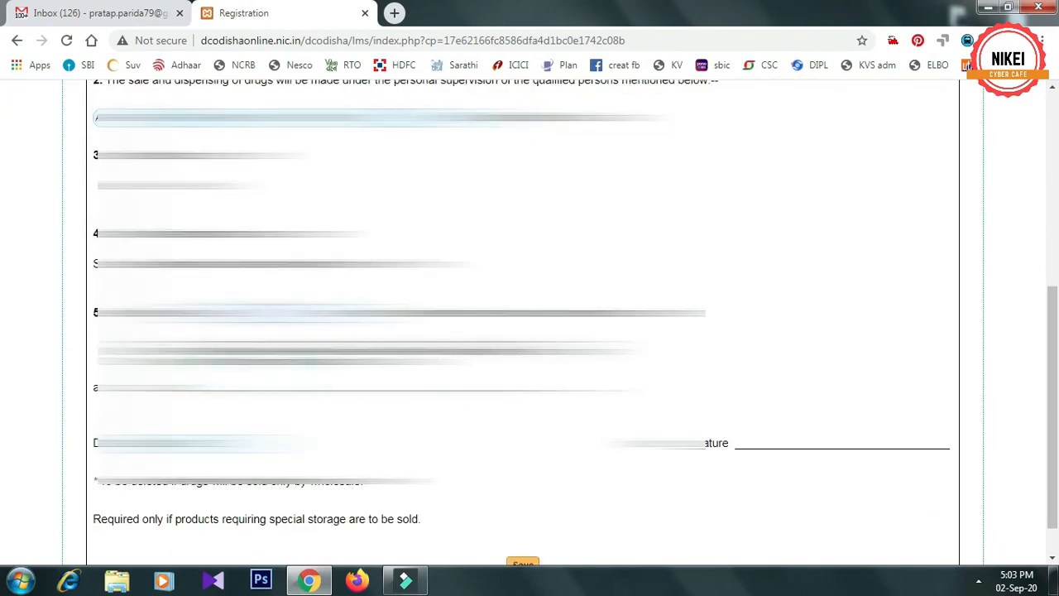
scroll(458, 348, down, 1)
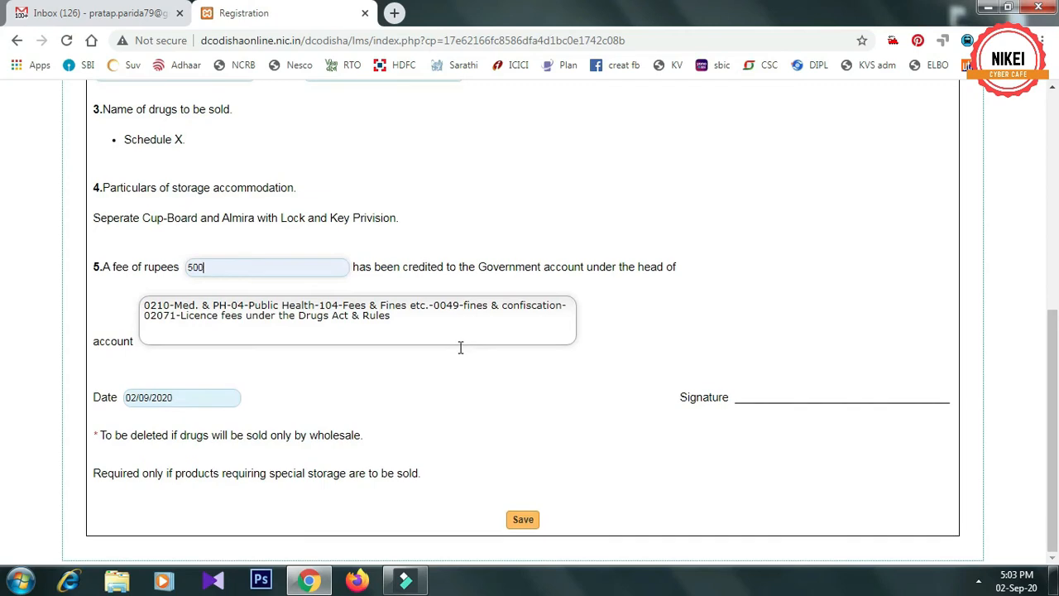
click(523, 520)
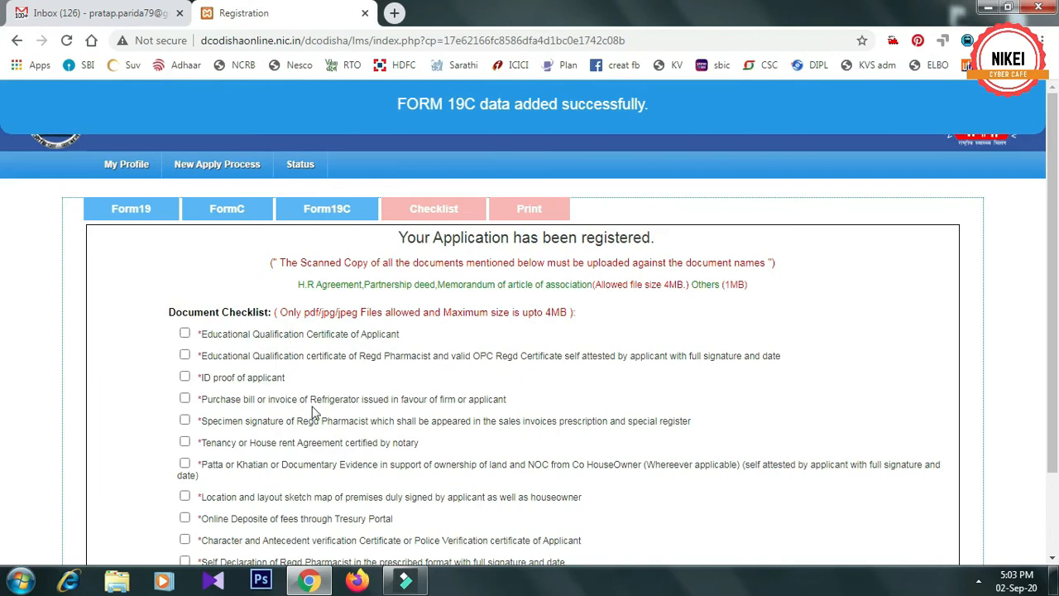
Attach Graduate.pdf as the educational certificate and Pharma cert.pdf as the pharmacist certificate
click(184, 333)
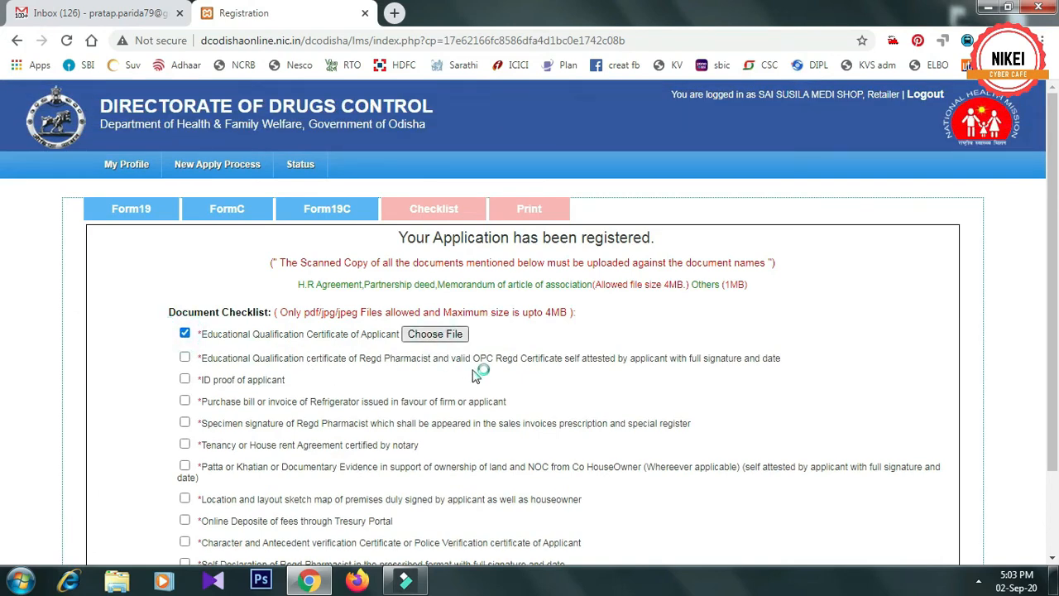
click(468, 237)
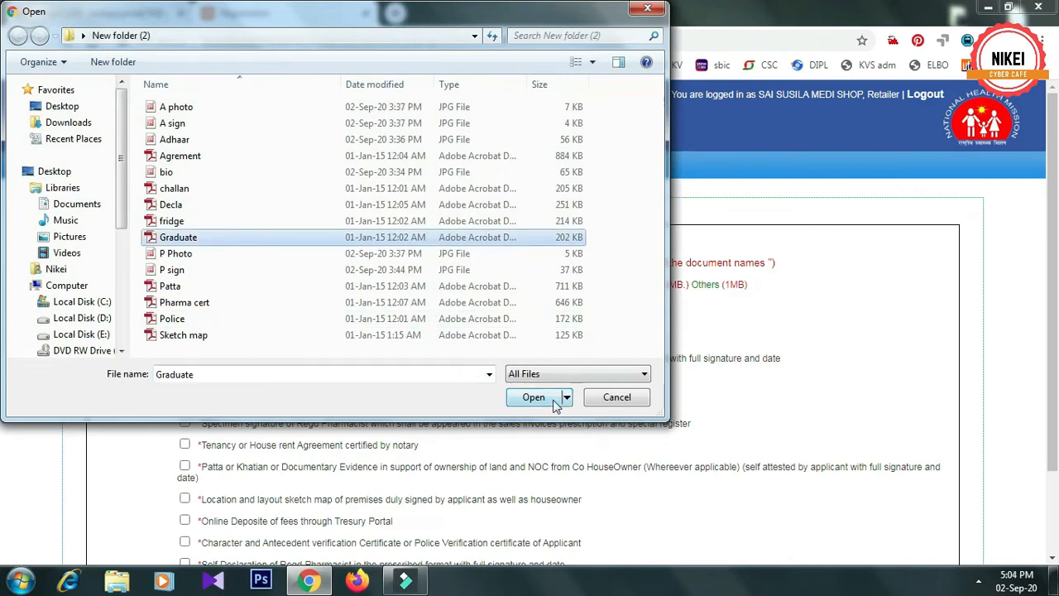
click(536, 397)
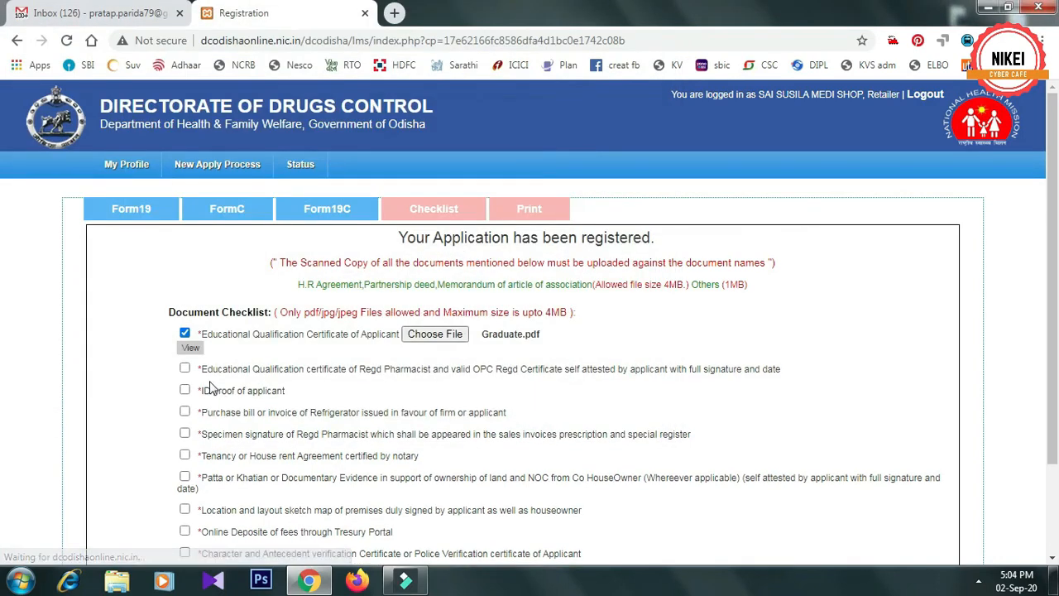
click(185, 367)
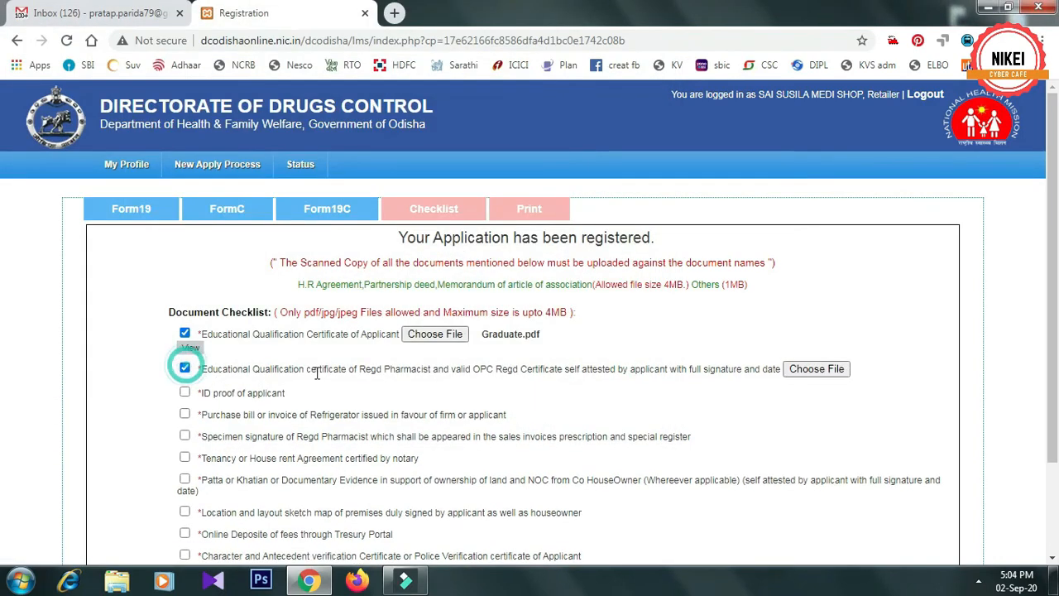
click(824, 370)
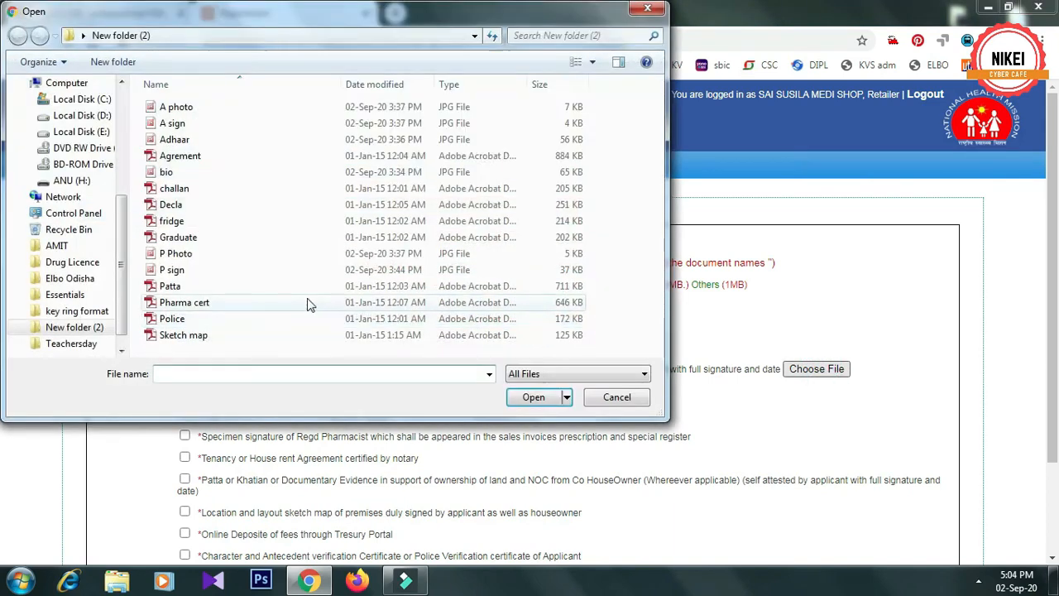
double_click(201, 306)
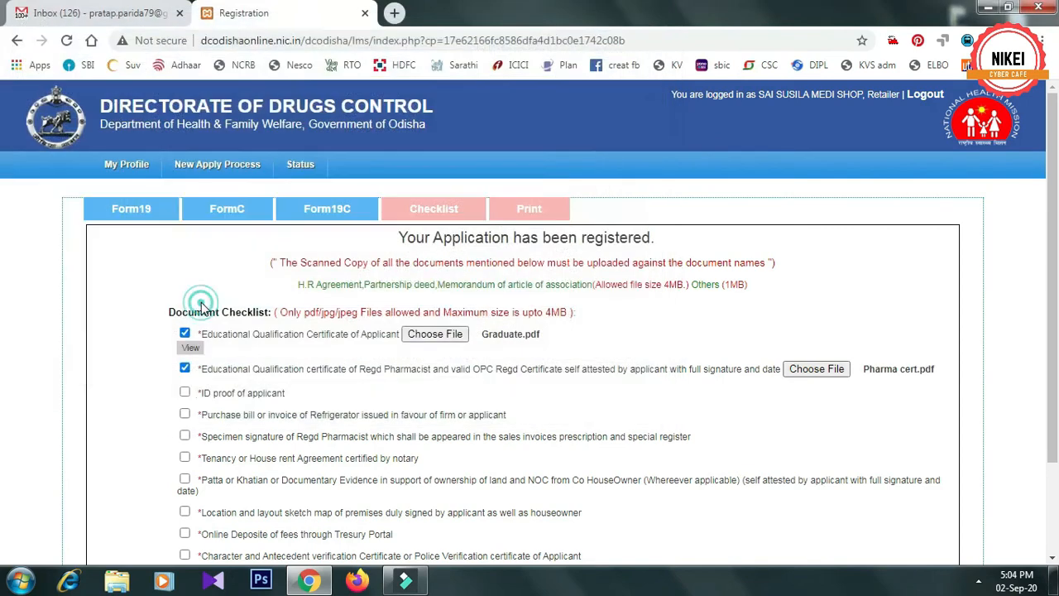
Attach Adhaar.jpg as the ID proof and fridge.pdf as the refrigerator purchase bill
click(185, 403)
click(317, 402)
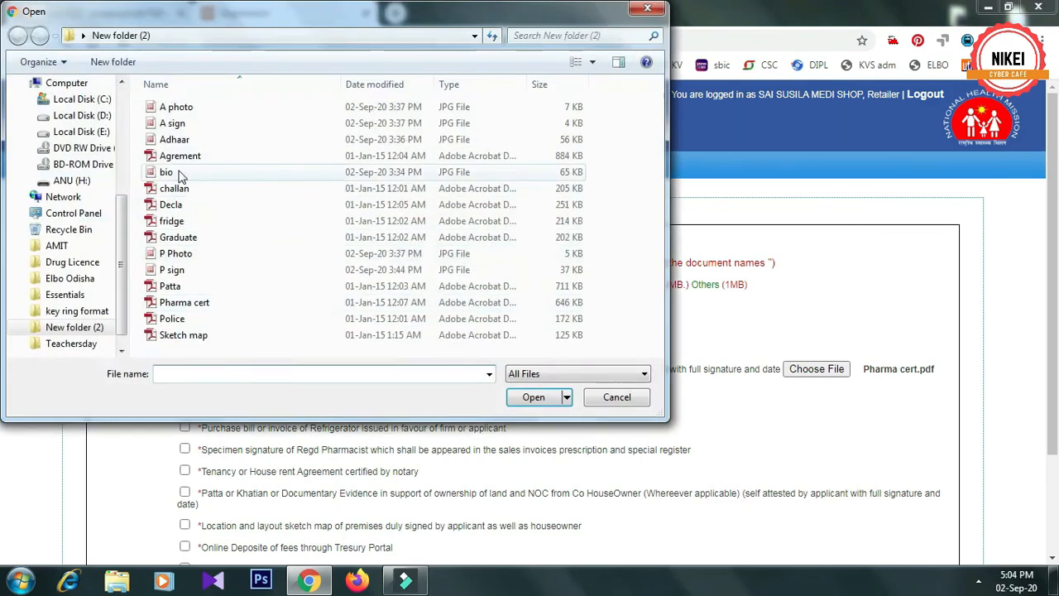
double_click(178, 141)
scroll(583, 305, down, 3)
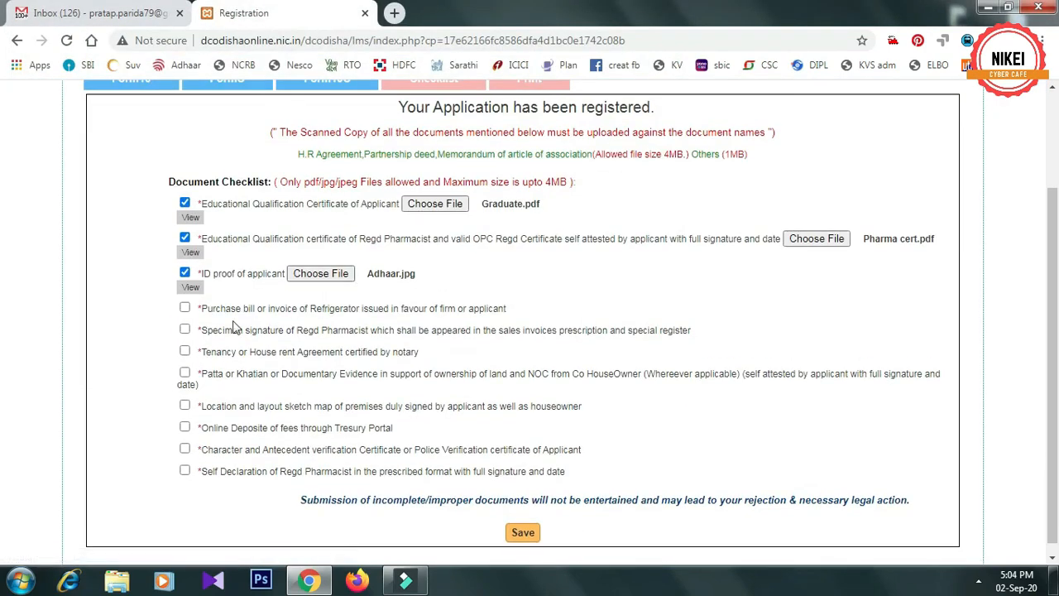
click(184, 307)
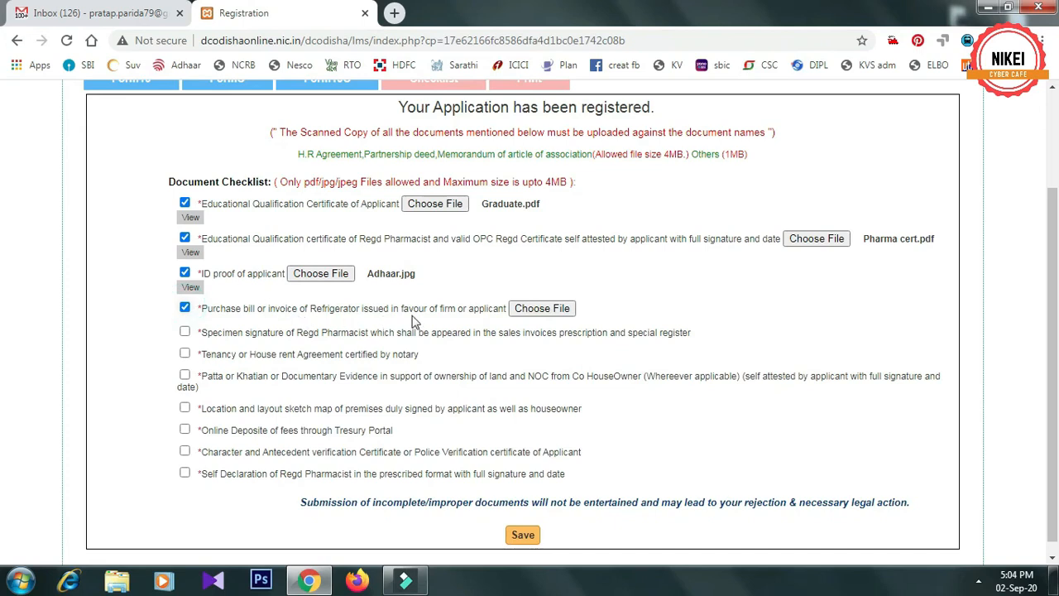
click(542, 311)
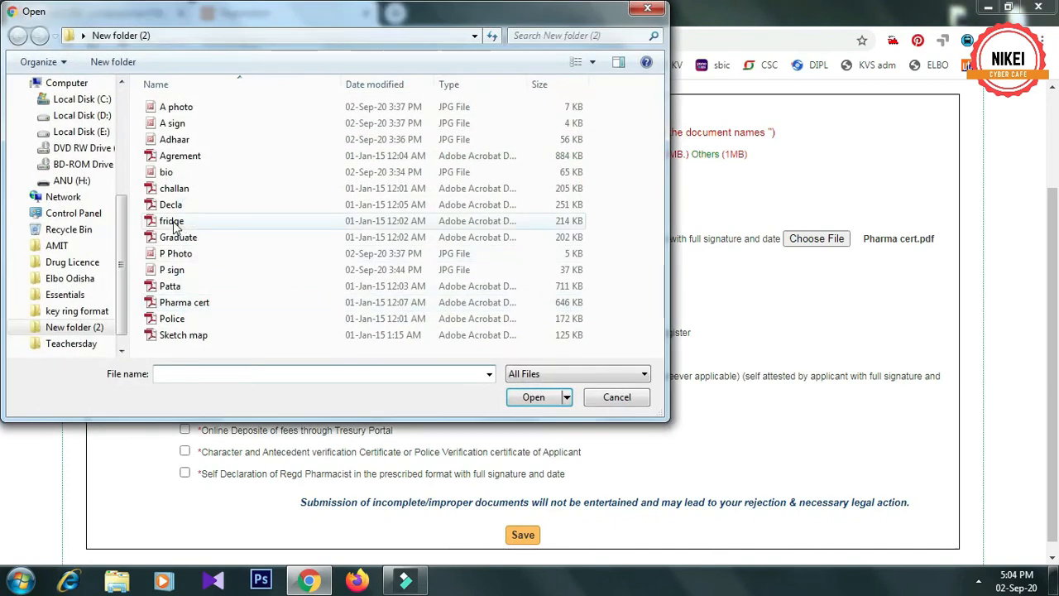
double_click(187, 222)
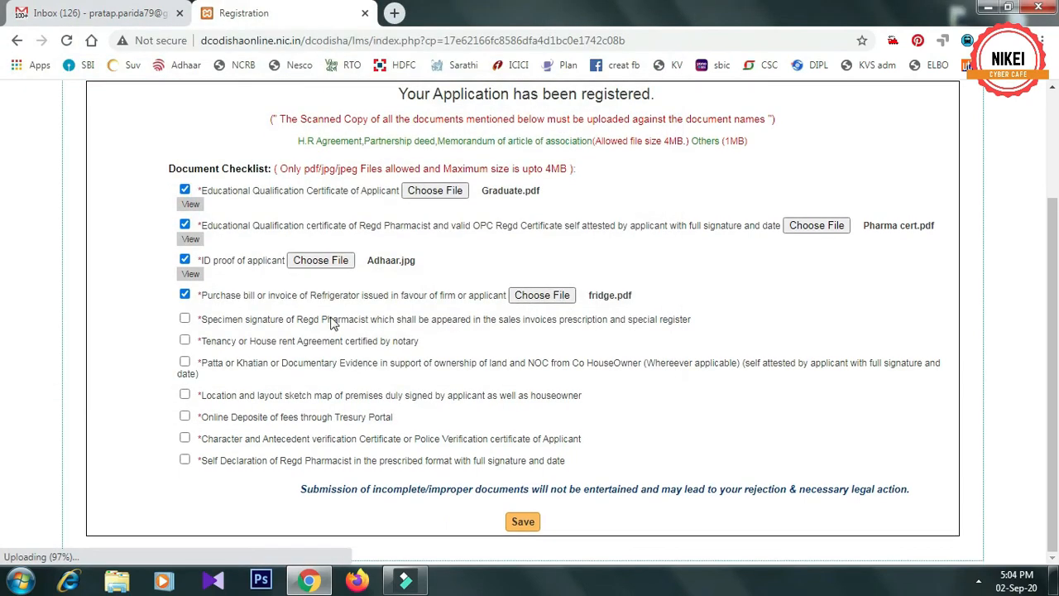
Attach P sign.jpg as the specimen signature and tick the tenancy agreement item
click(184, 329)
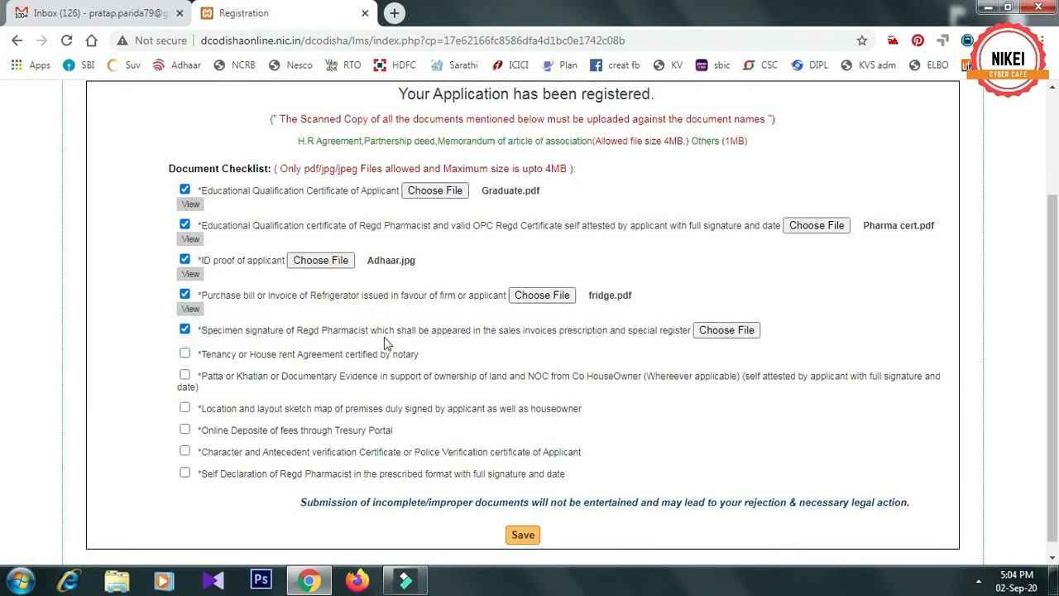
click(725, 331)
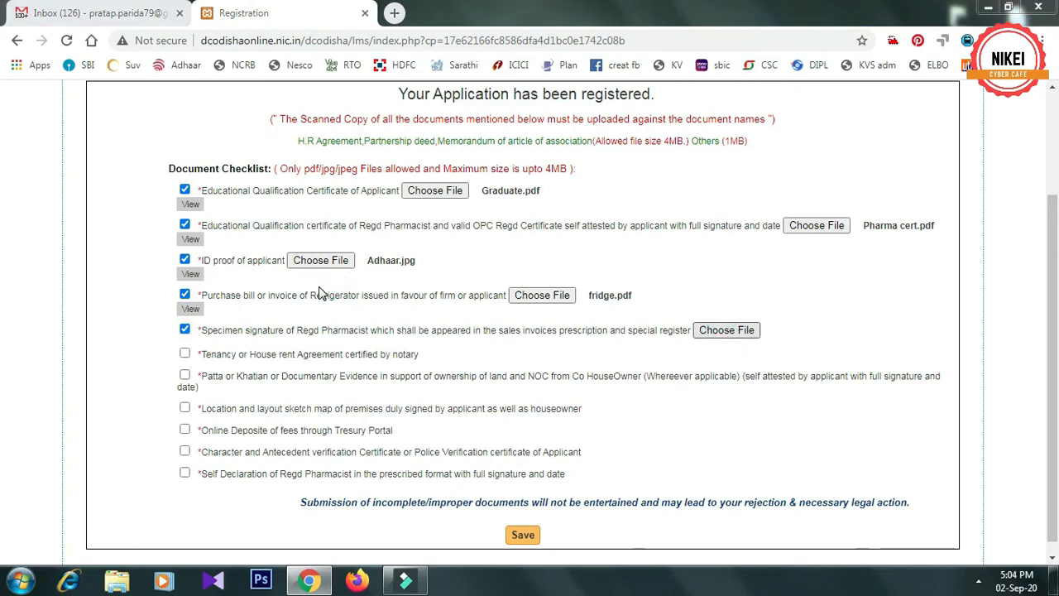
click(196, 271)
double_click(196, 273)
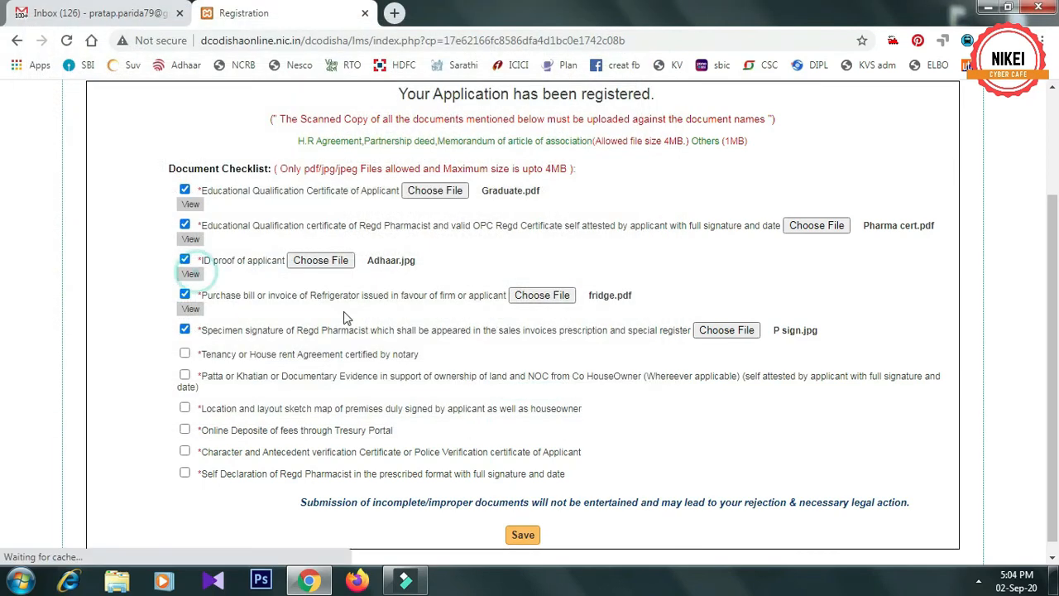
click(184, 365)
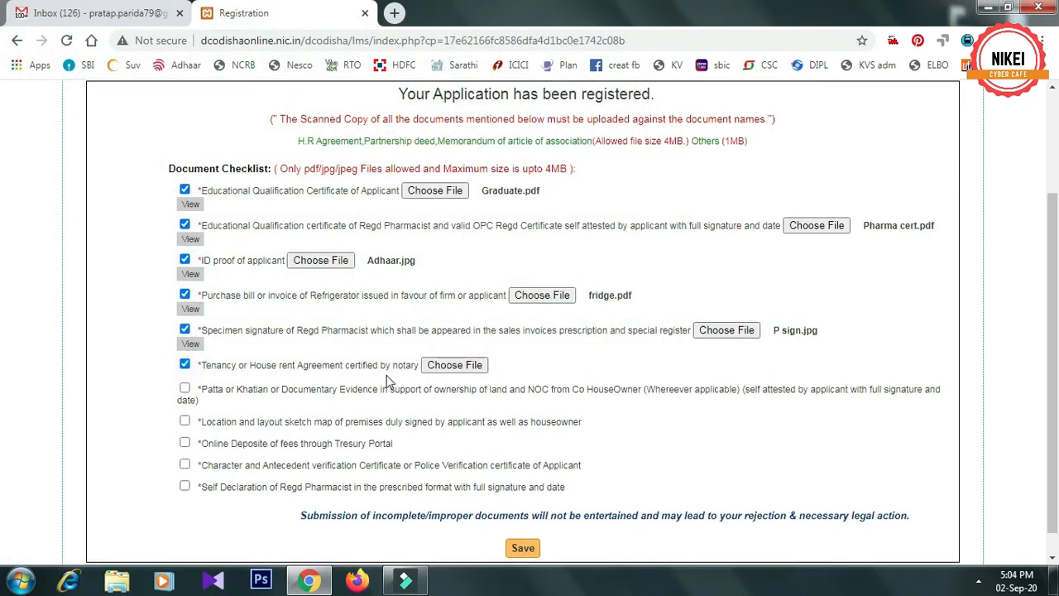
click(453, 369)
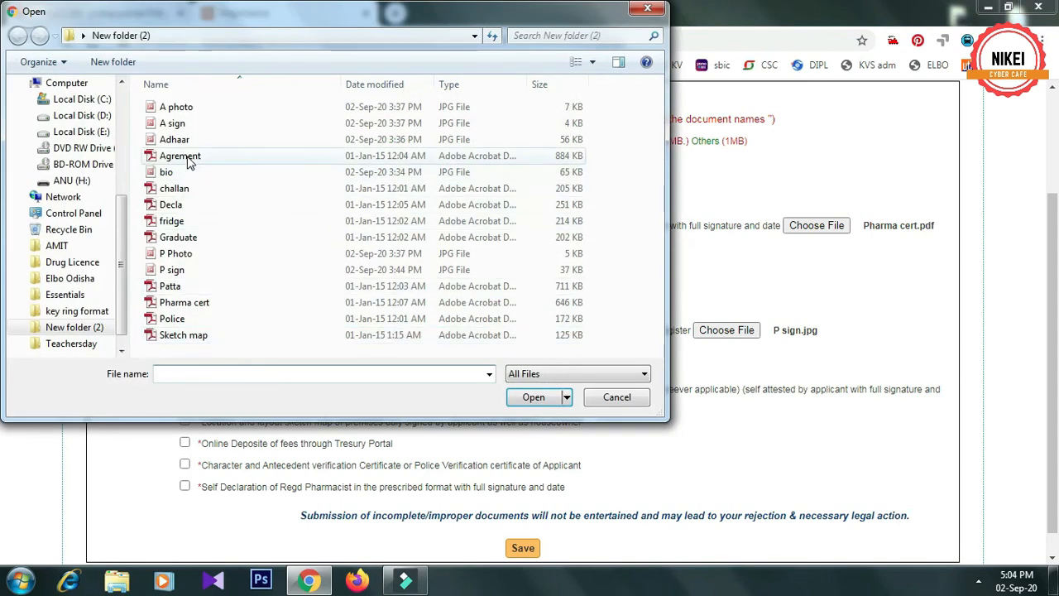
Preview Agrement.pdf in Adobe Reader to confirm it is the rent agreement, then close it
right_click(188, 159)
mouse_move(293, 241)
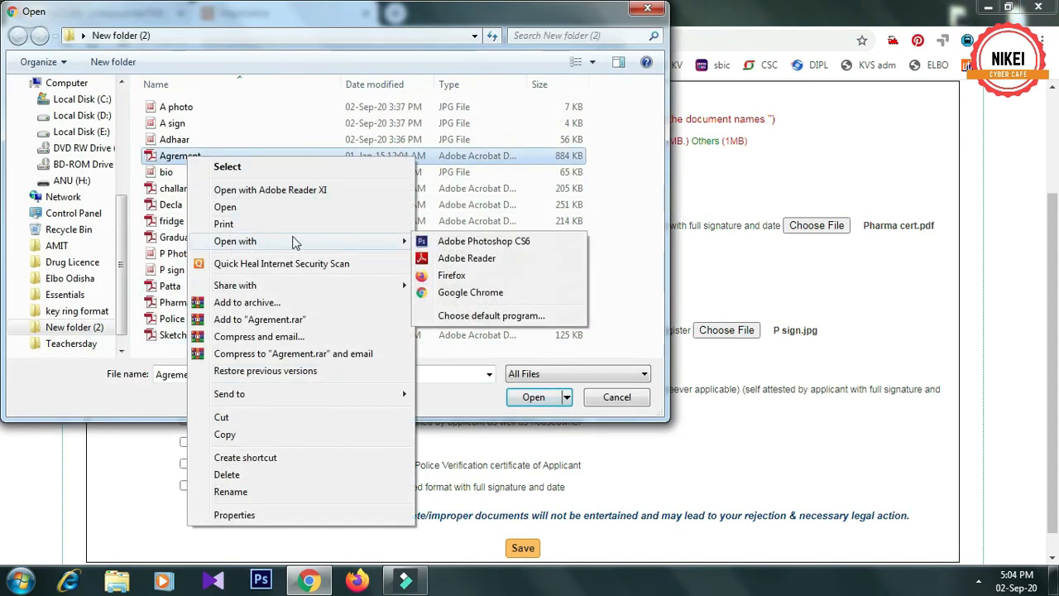
click(463, 258)
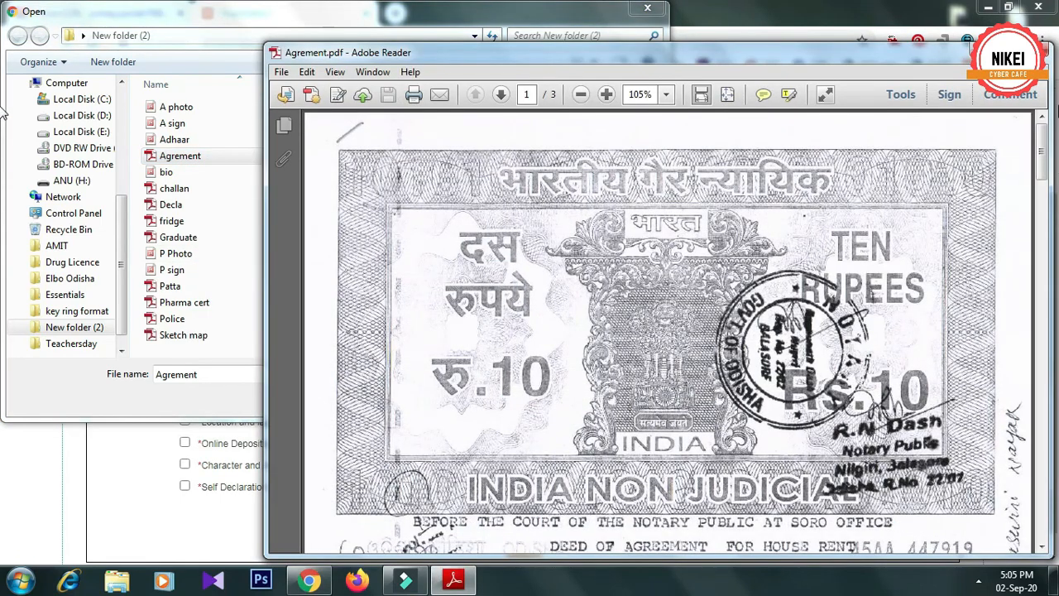
key(alt+F4)
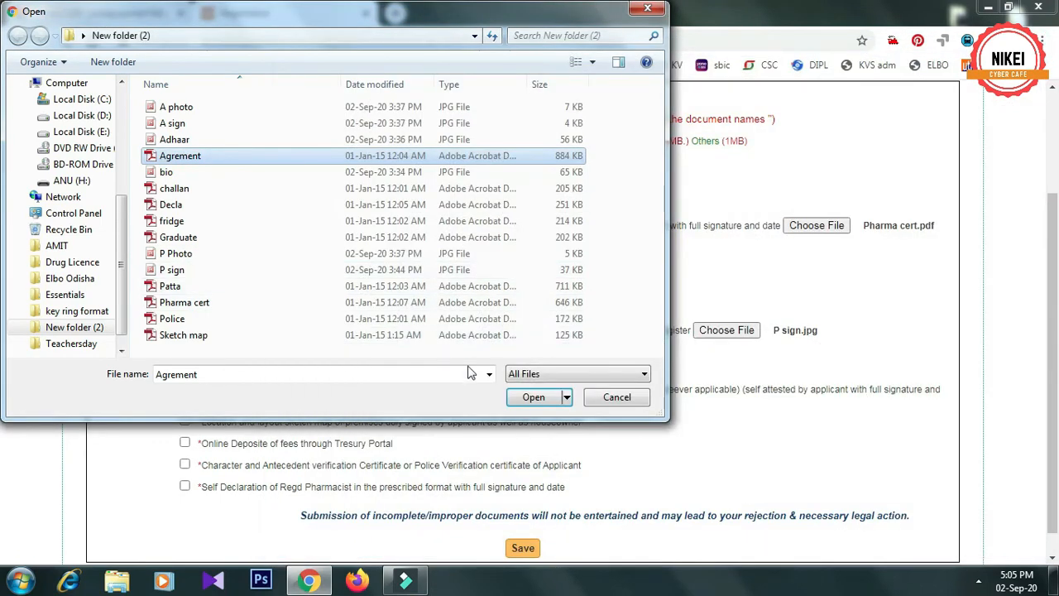
Attach Agrement.pdf to the tenancy item, then tick the Patta ownership item and attach Patta.pdf
click(531, 398)
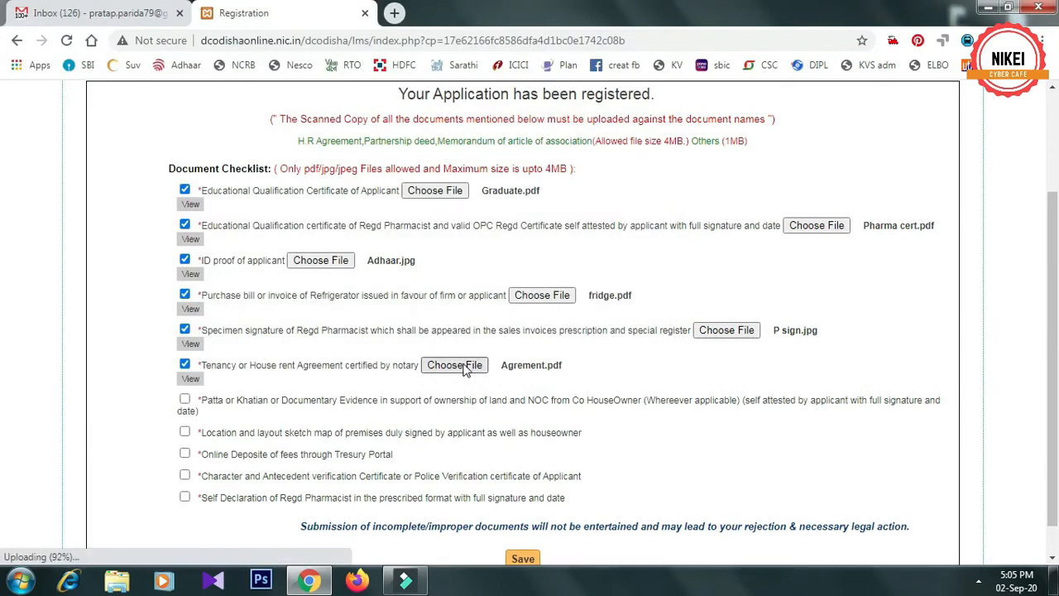
click(184, 399)
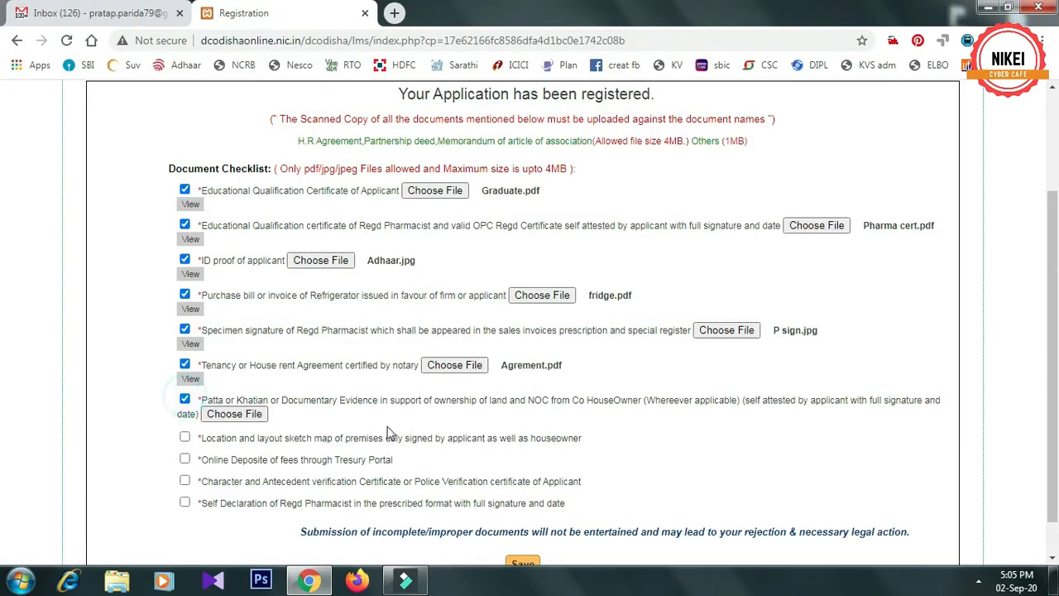
click(235, 413)
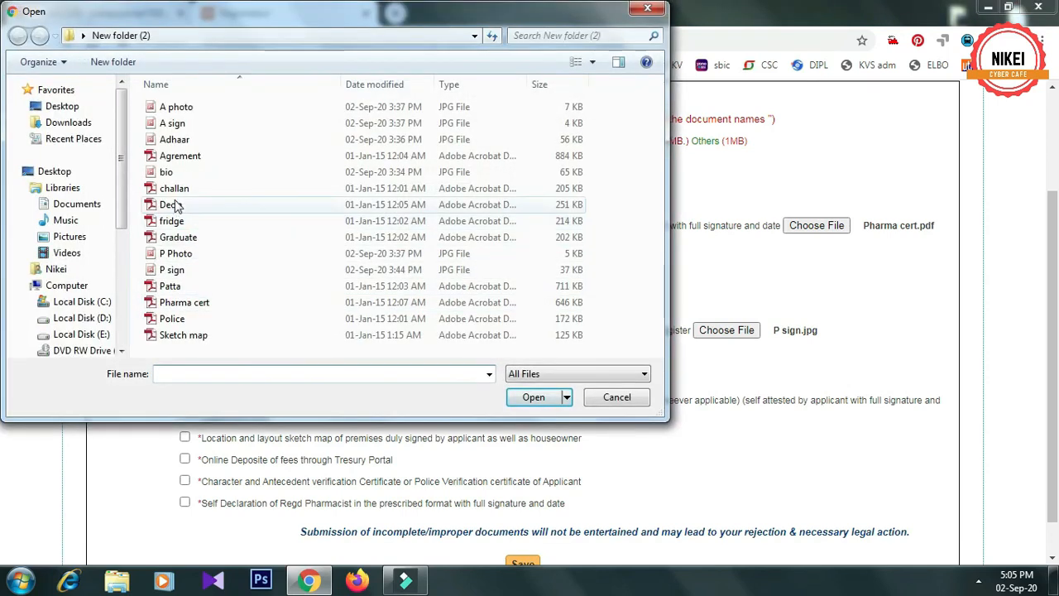
double_click(171, 285)
Tick the location and sketch map item and attach Sketch map.pdf
scroll(511, 393, down, 1)
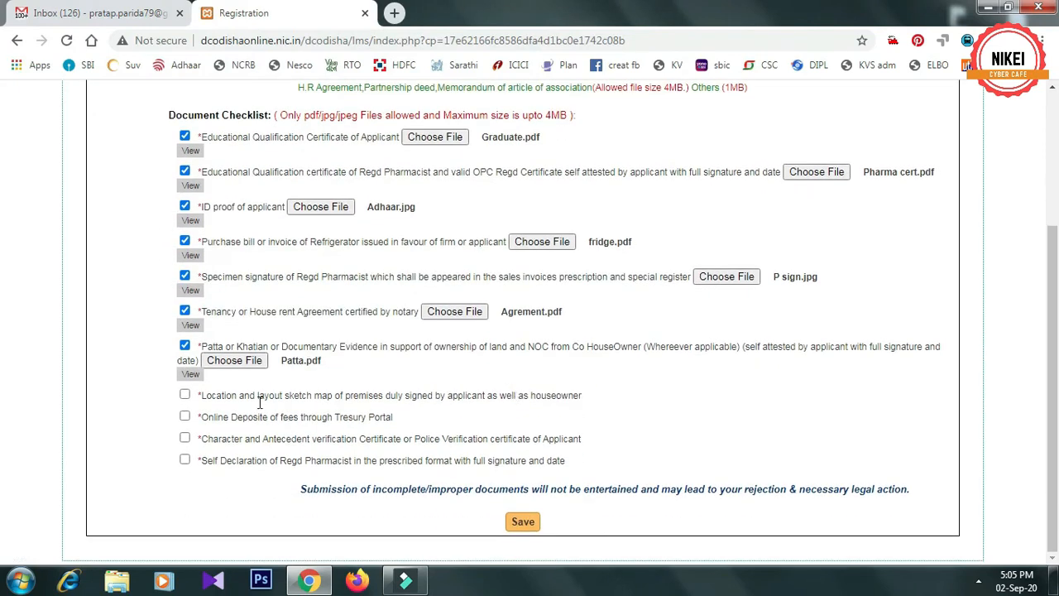
click(184, 396)
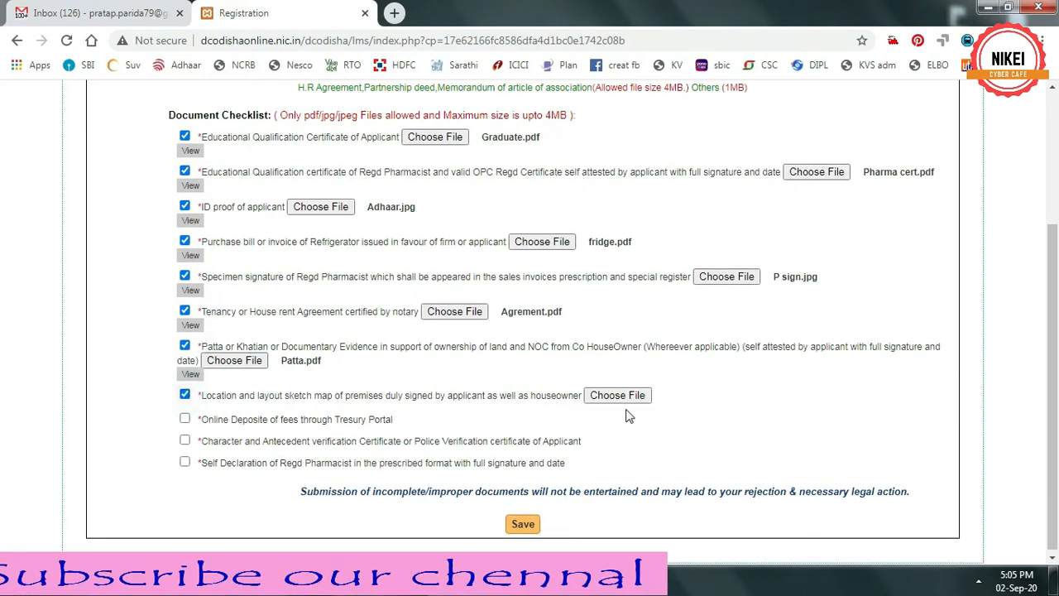
click(616, 396)
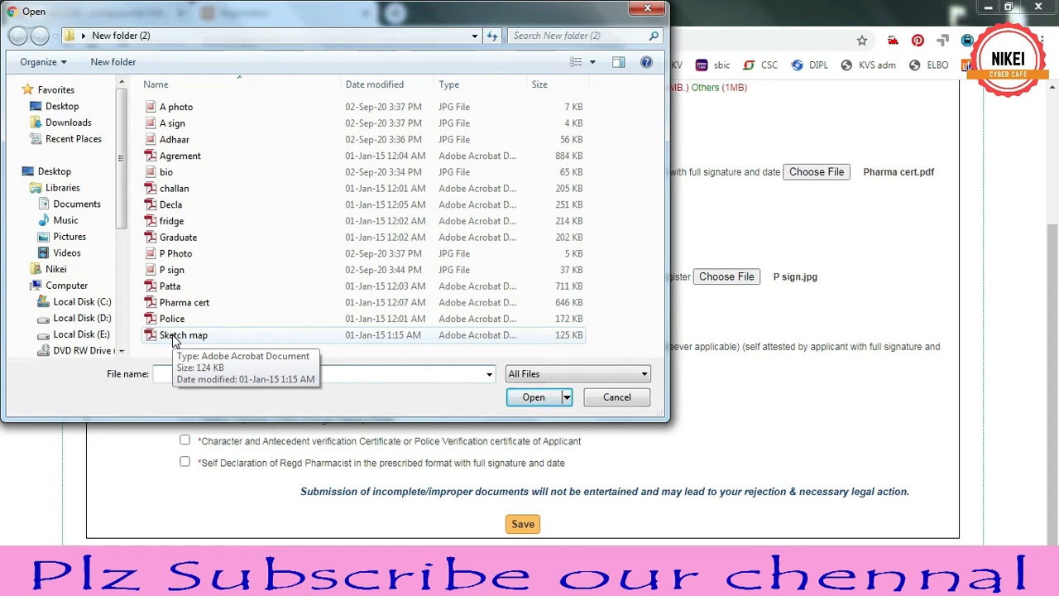
click(616, 397)
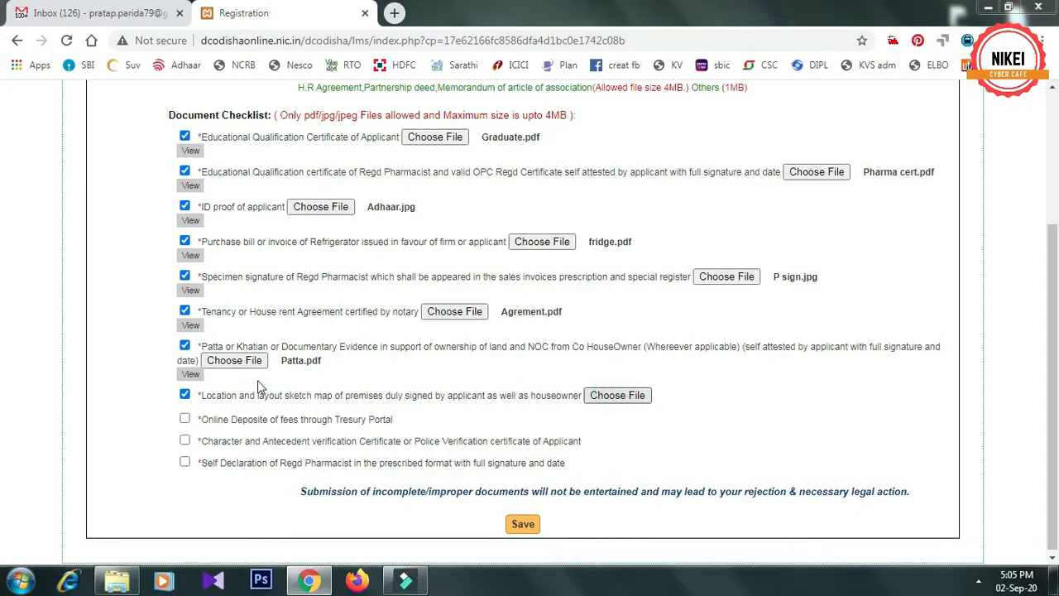
click(259, 389)
click(182, 336)
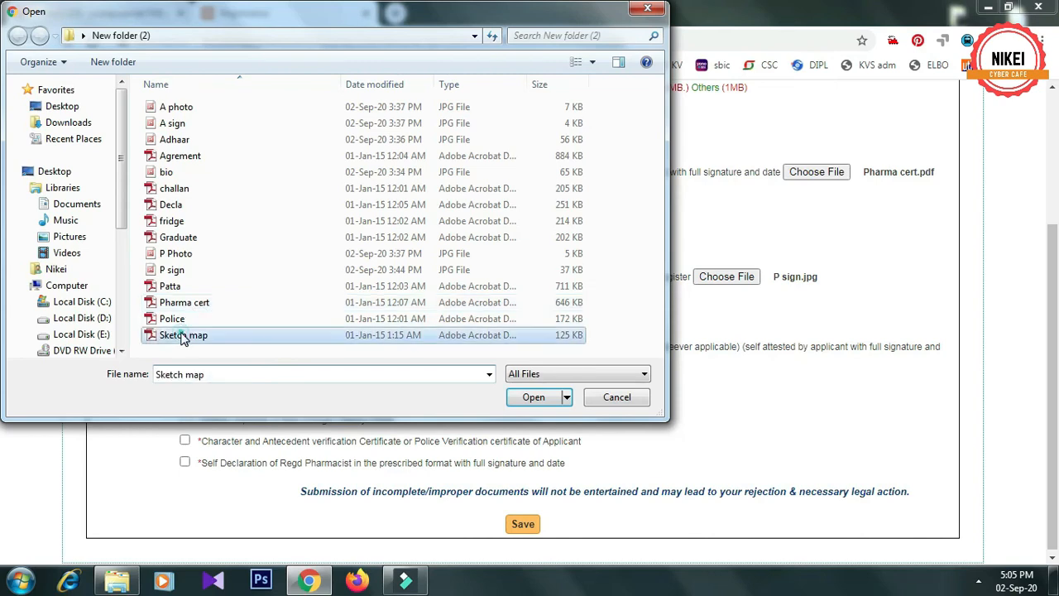
double_click(182, 336)
Tick the online fee deposit item and attach challan.pdf as payment proof
click(184, 429)
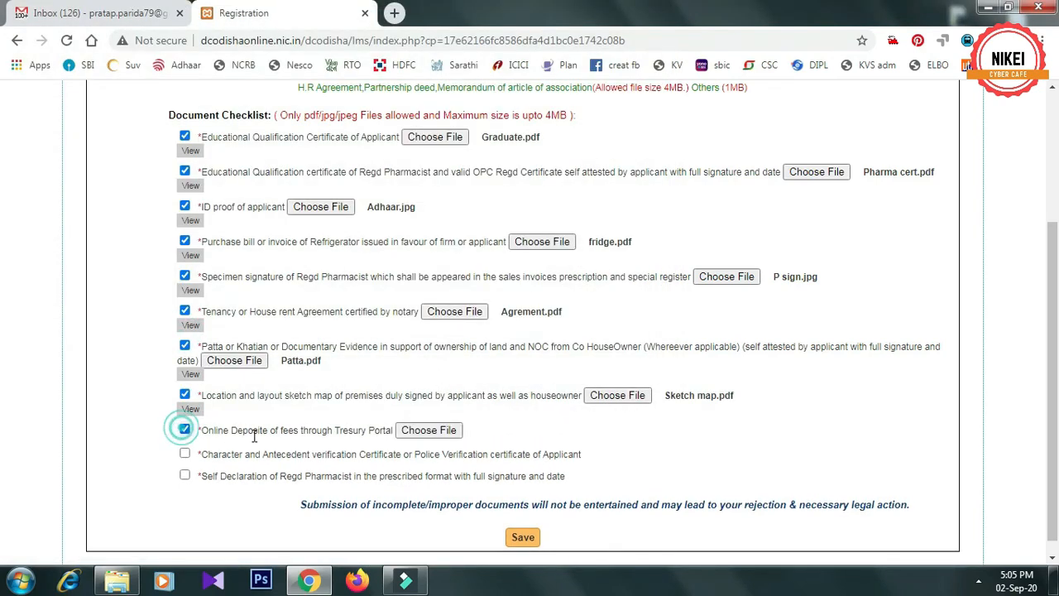
click(419, 431)
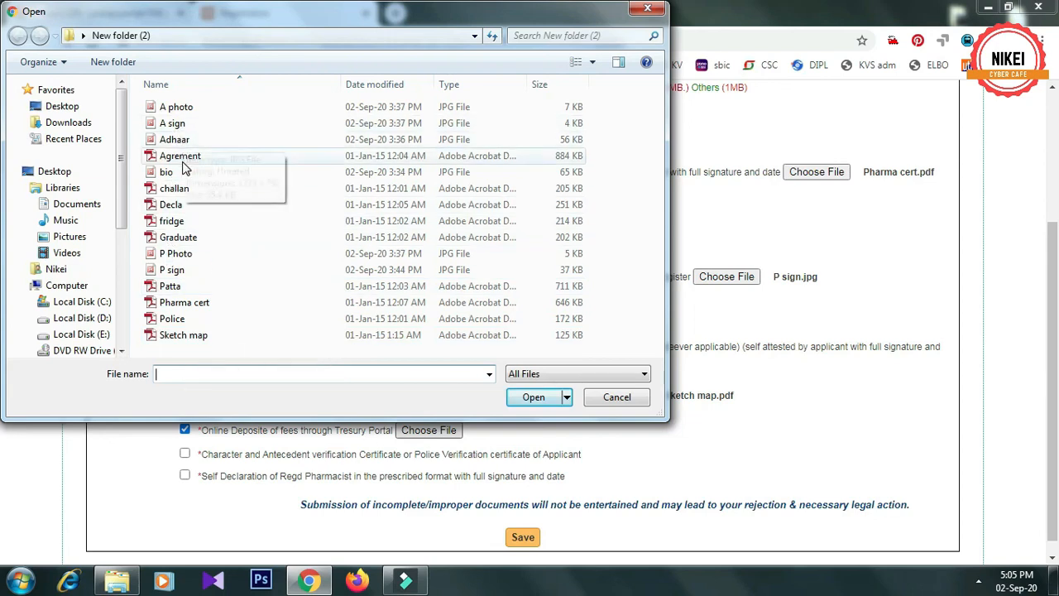
double_click(176, 194)
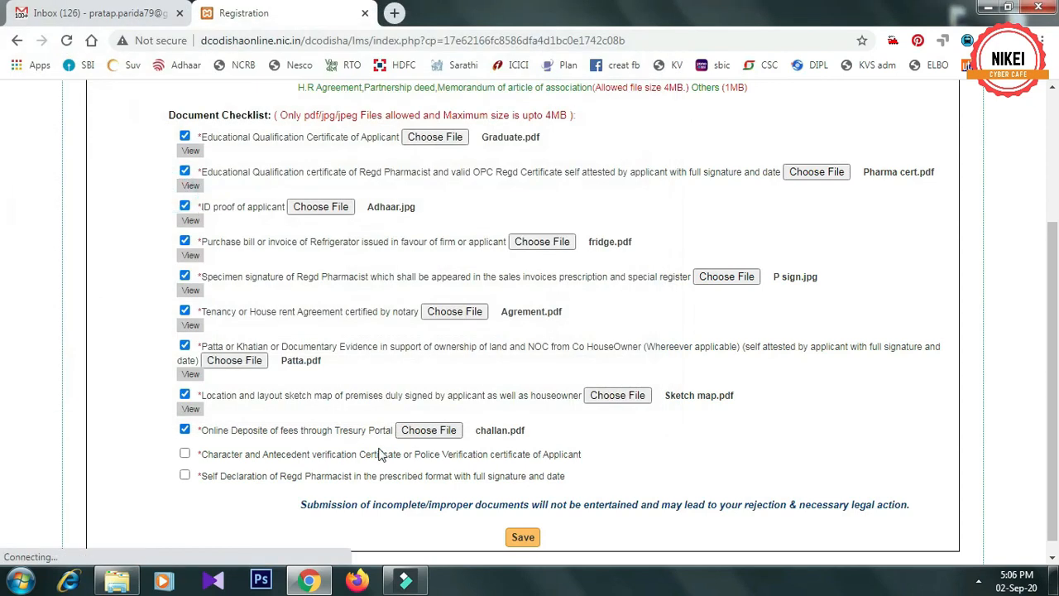
Tick the character and antecedent verification item and attach Police.pdf
click(185, 465)
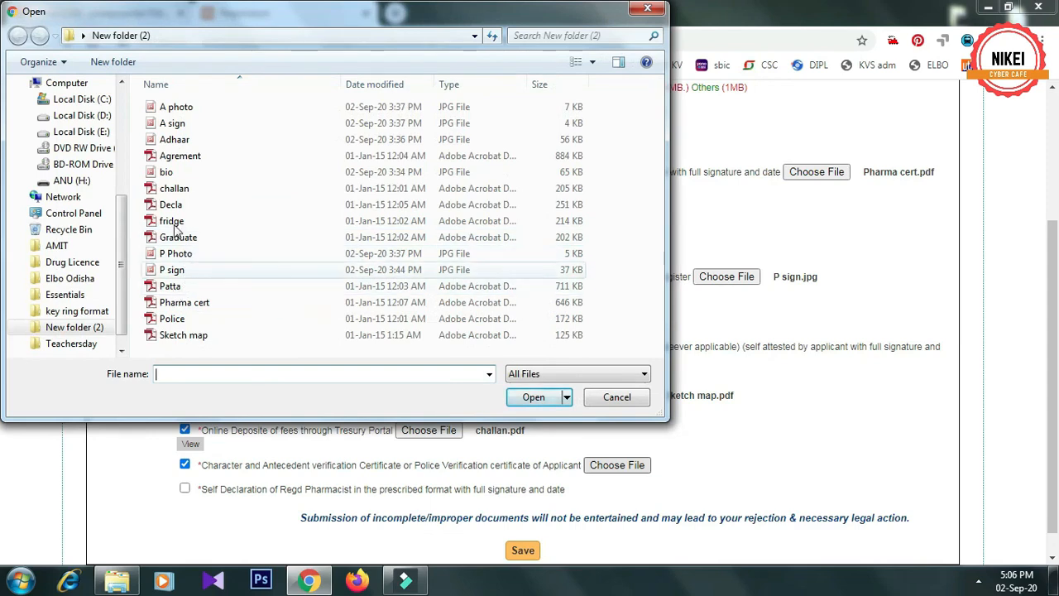
double_click(173, 319)
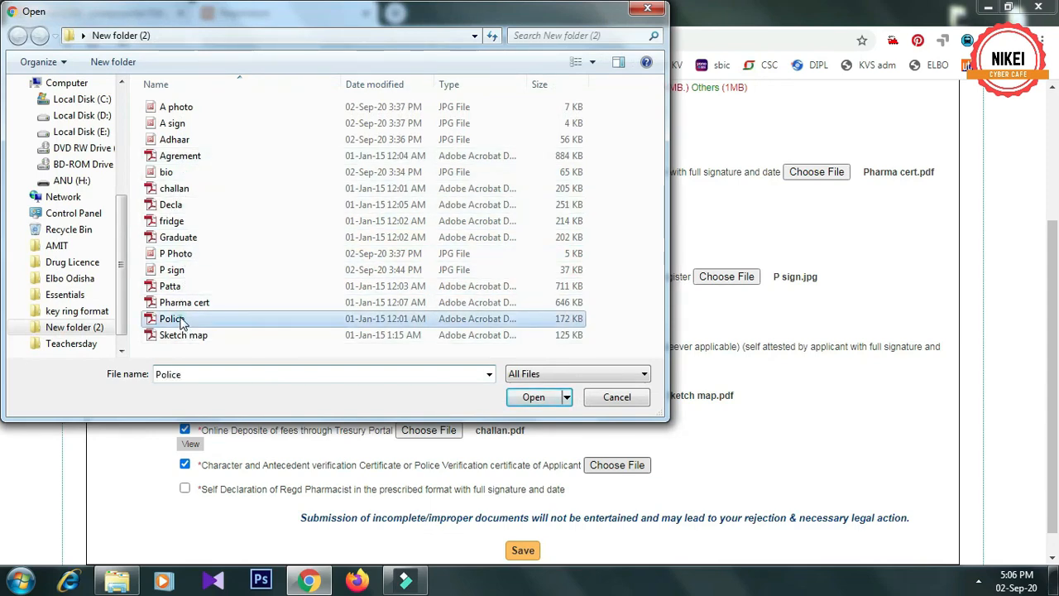
scroll(236, 439, down, 1)
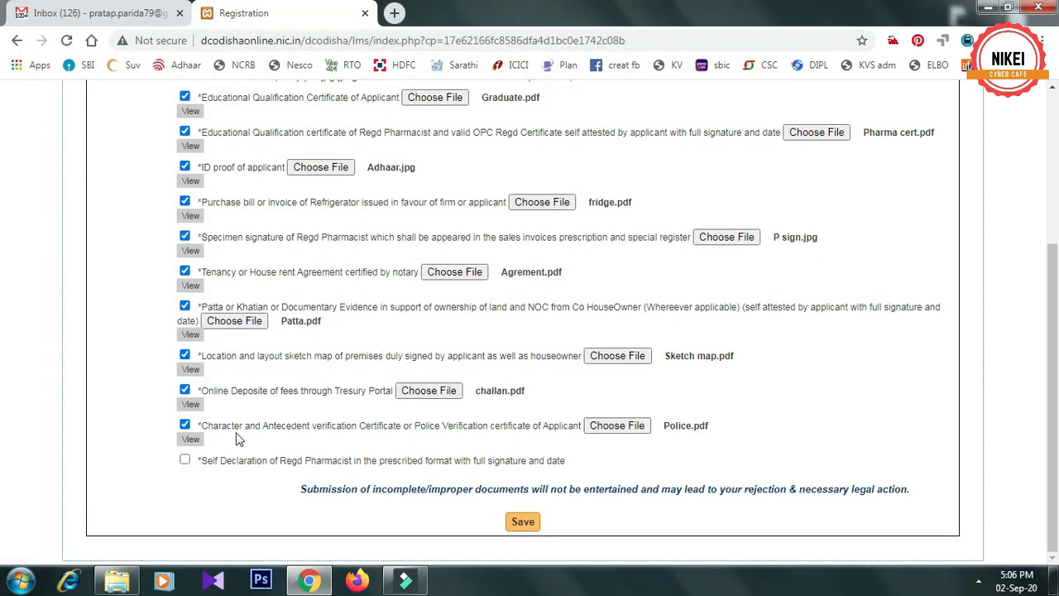
Tick the pharmacist's self declaration item and attach Decla.pdf
click(186, 460)
click(601, 460)
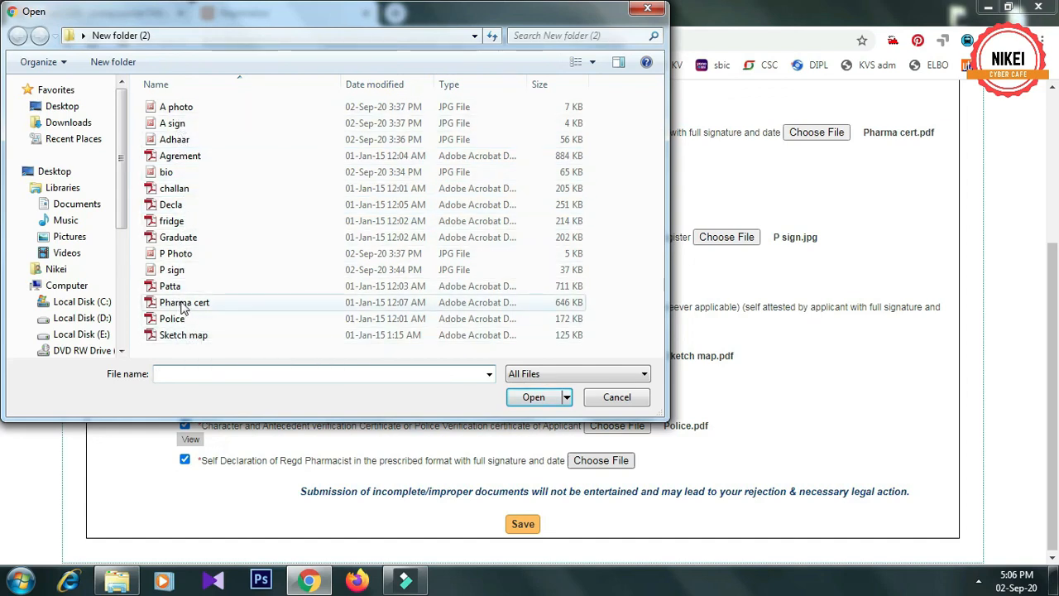
double_click(171, 205)
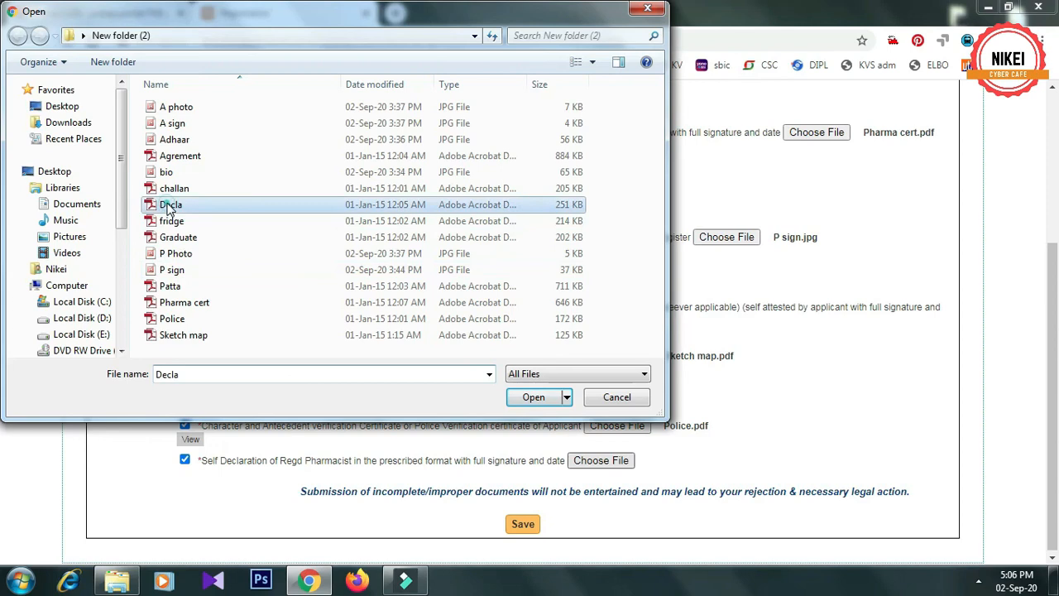
scroll(350, 265, up, 2)
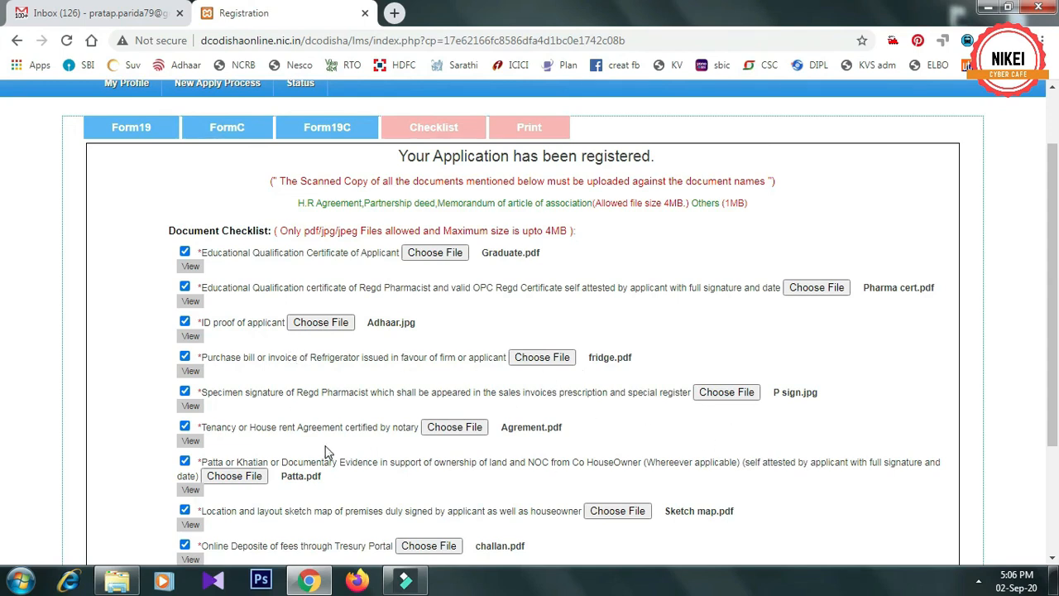
scroll(218, 411, down, 1)
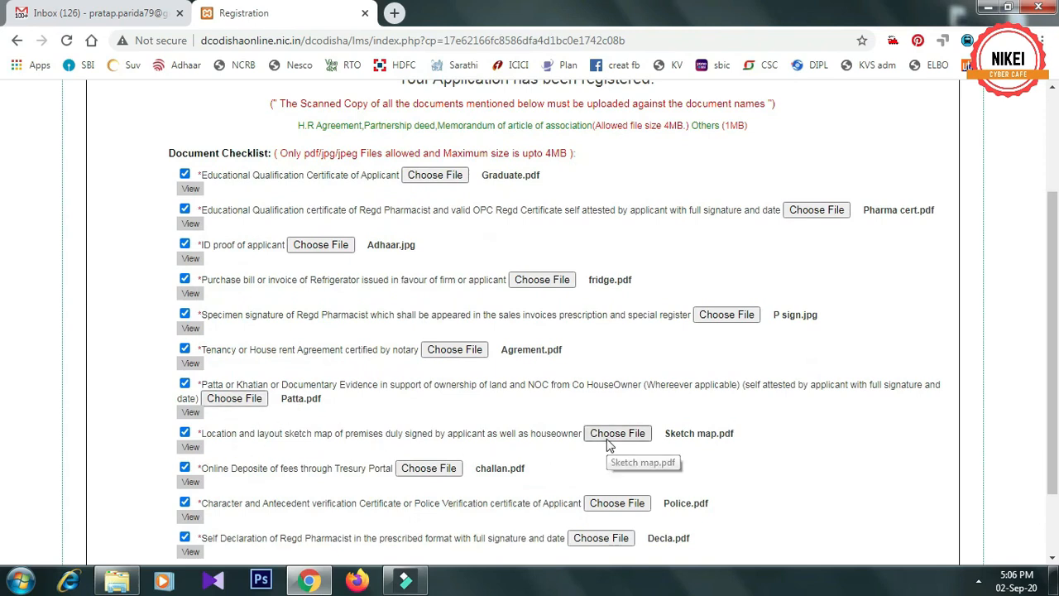
scroll(607, 442, down, 1)
Save the checklist, open the application's View Details page, and start printing it
click(522, 533)
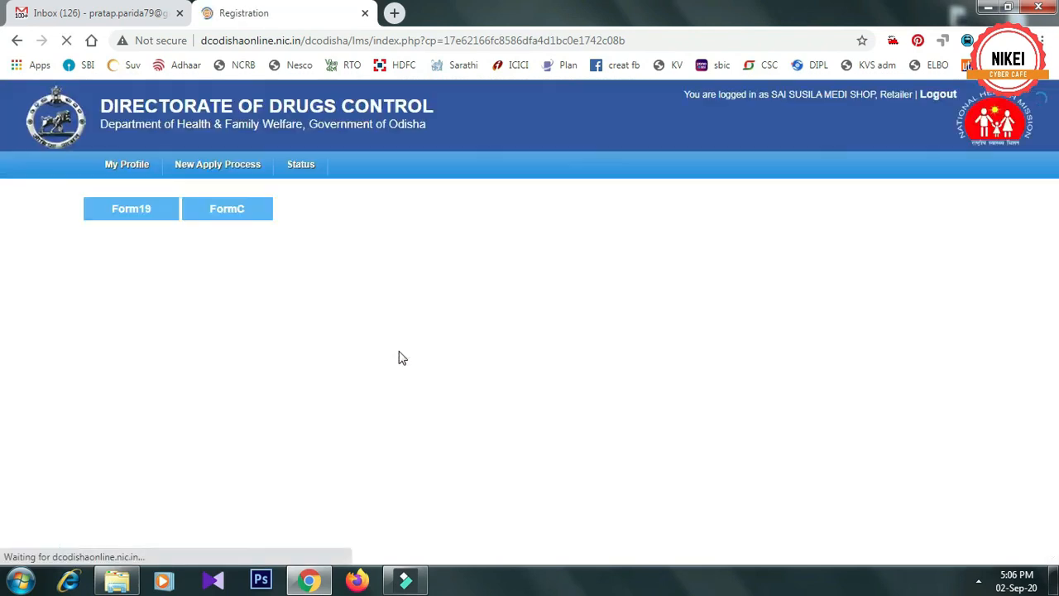
click(522, 297)
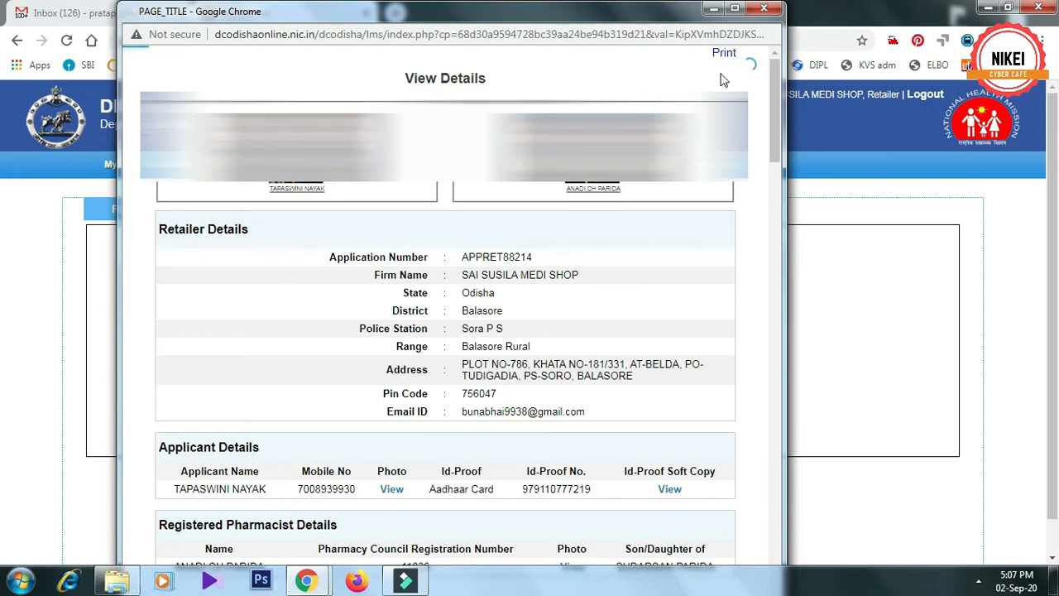
click(723, 53)
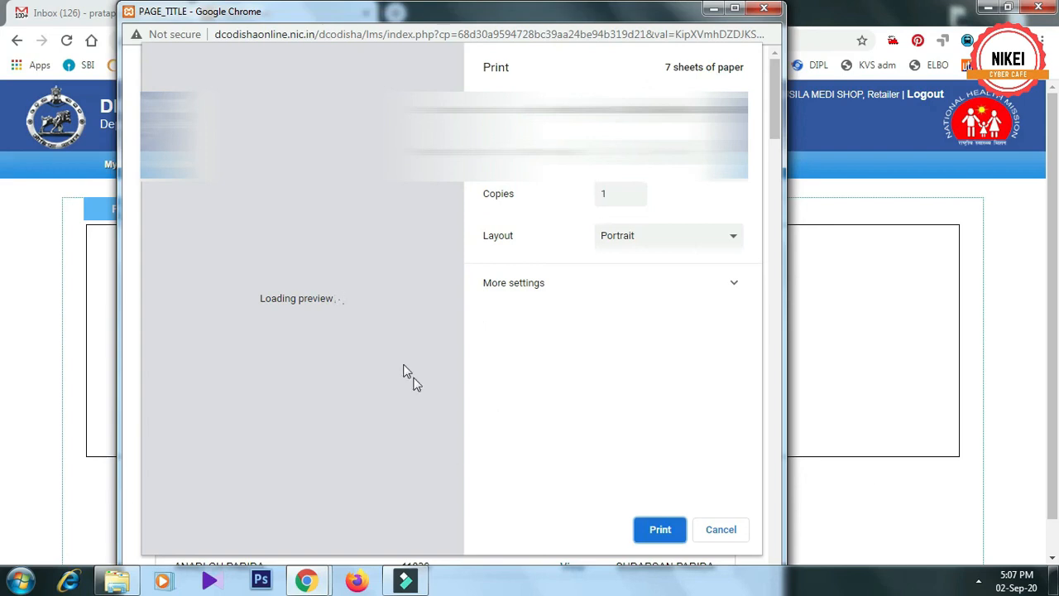
Change the print scale from 97 to 90 under More settings
click(533, 291)
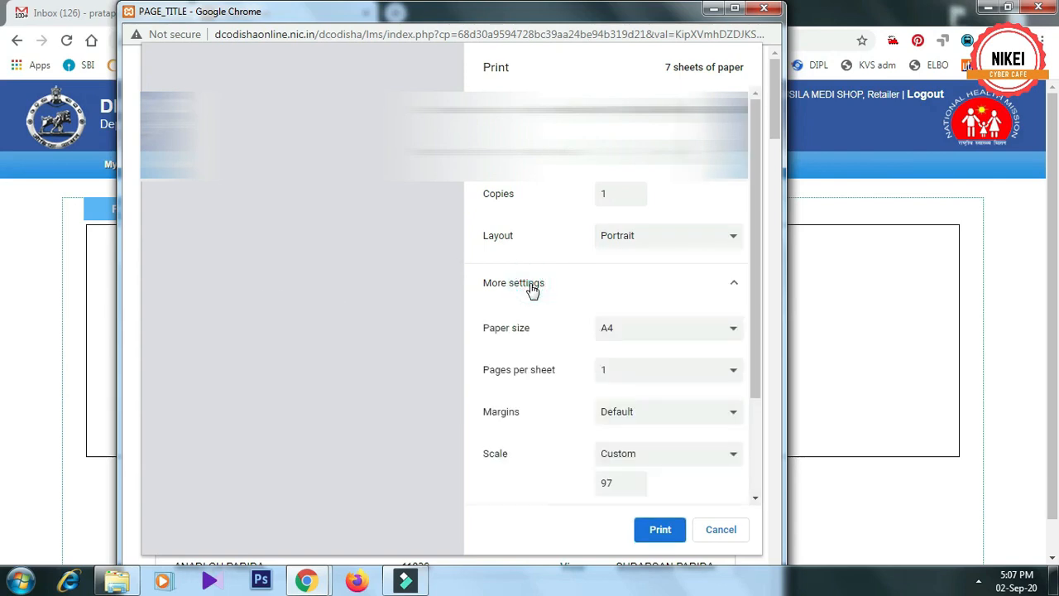
click(612, 482)
drag(583, 490, 578, 490)
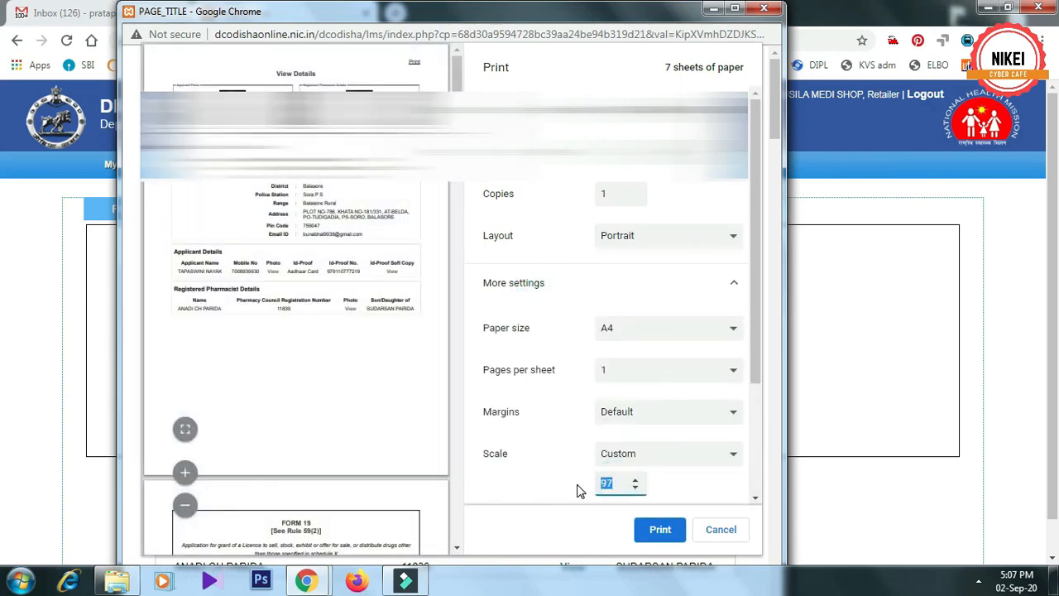
text(90)
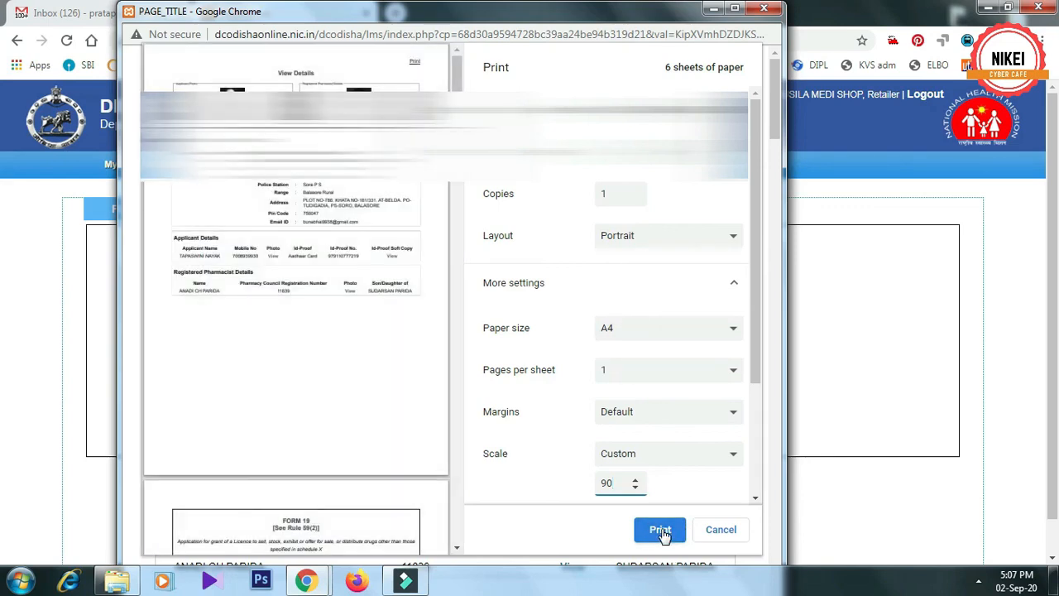
scroll(294, 291, down, 8)
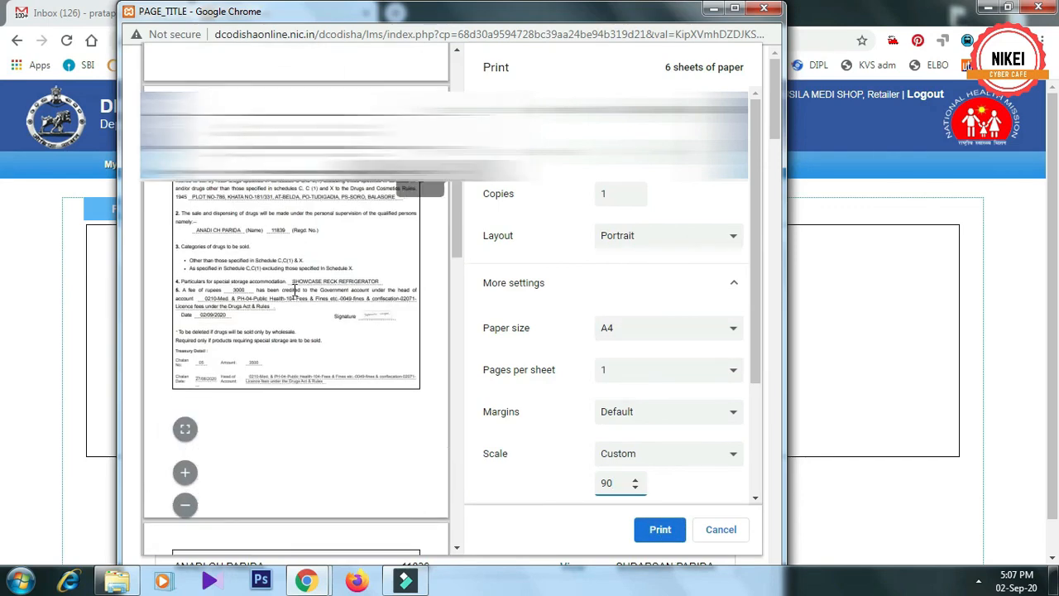
scroll(294, 291, down, 10)
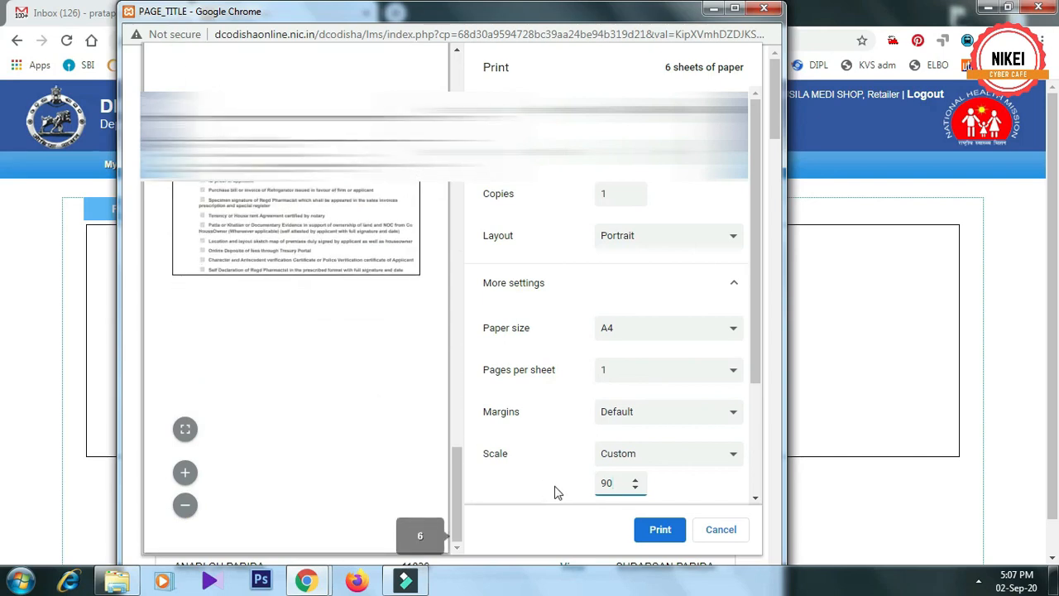
Print the application details, close the details window, and submit the application
click(662, 530)
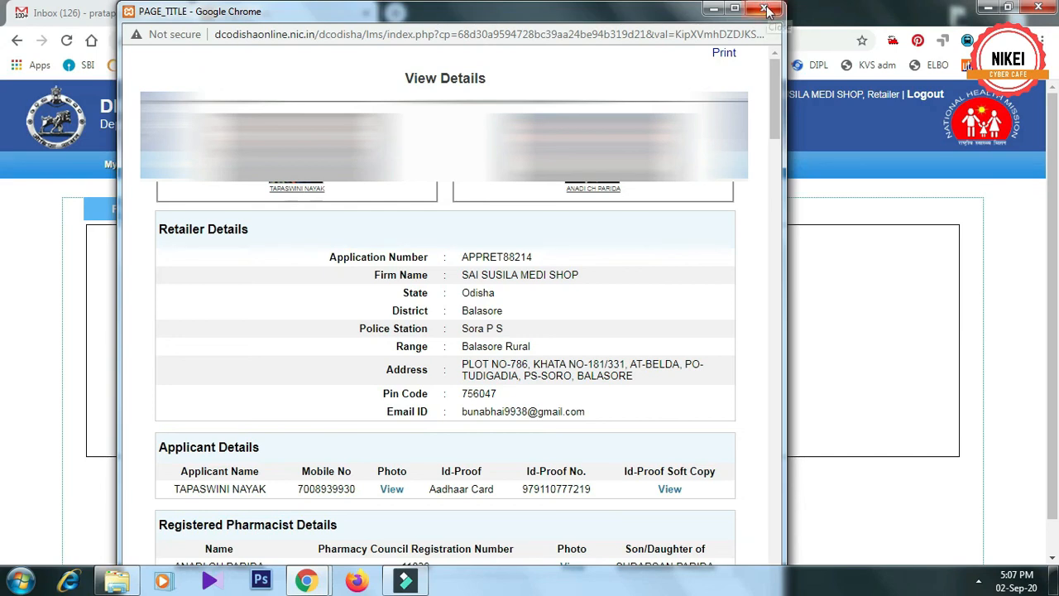
click(764, 9)
click(521, 404)
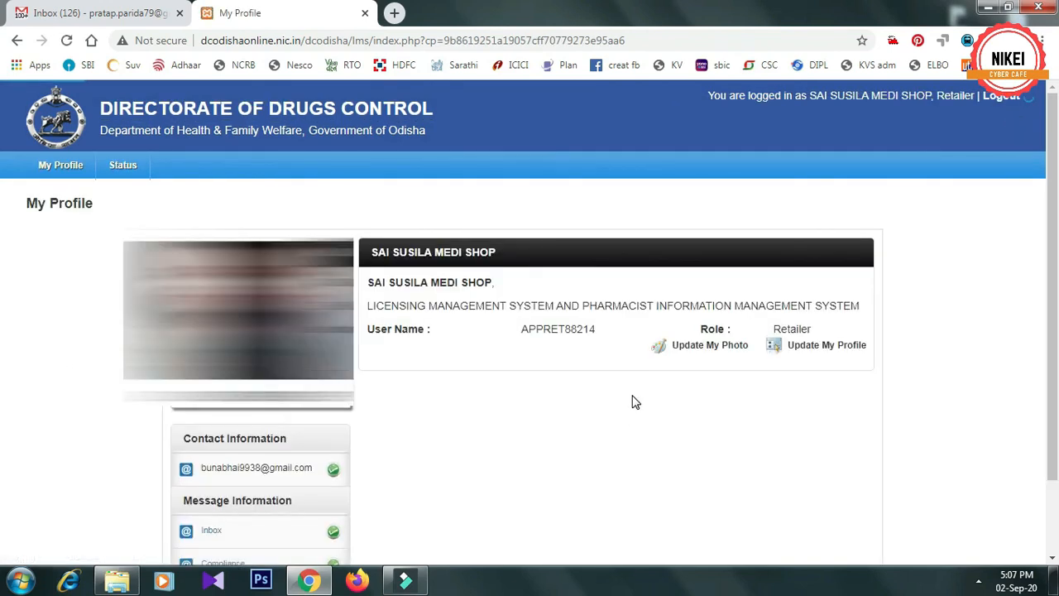